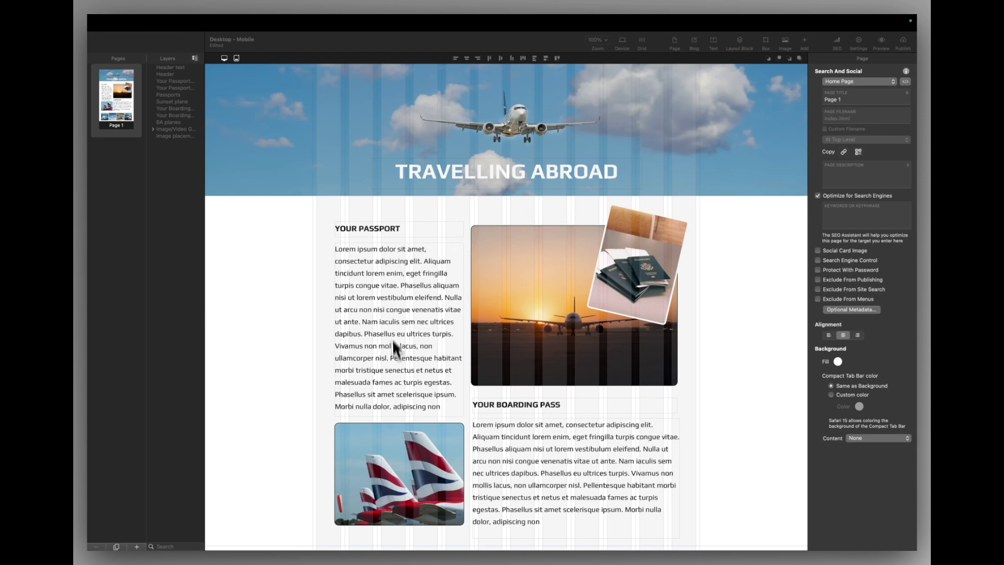
Step: Look over the desktop page from its header to the plane image grid and check the available device layouts
scroll(557, 348, down, 5)
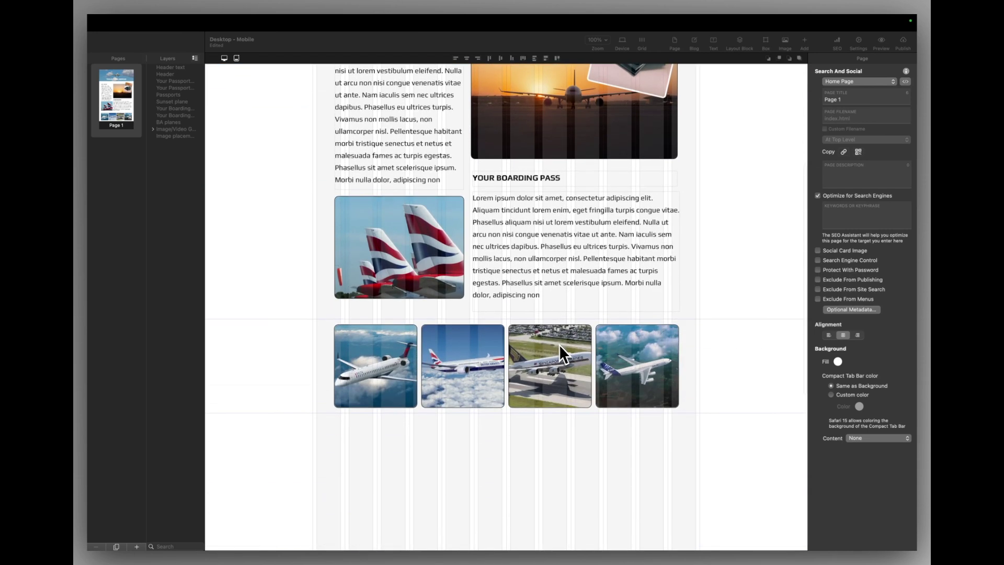
click(532, 365)
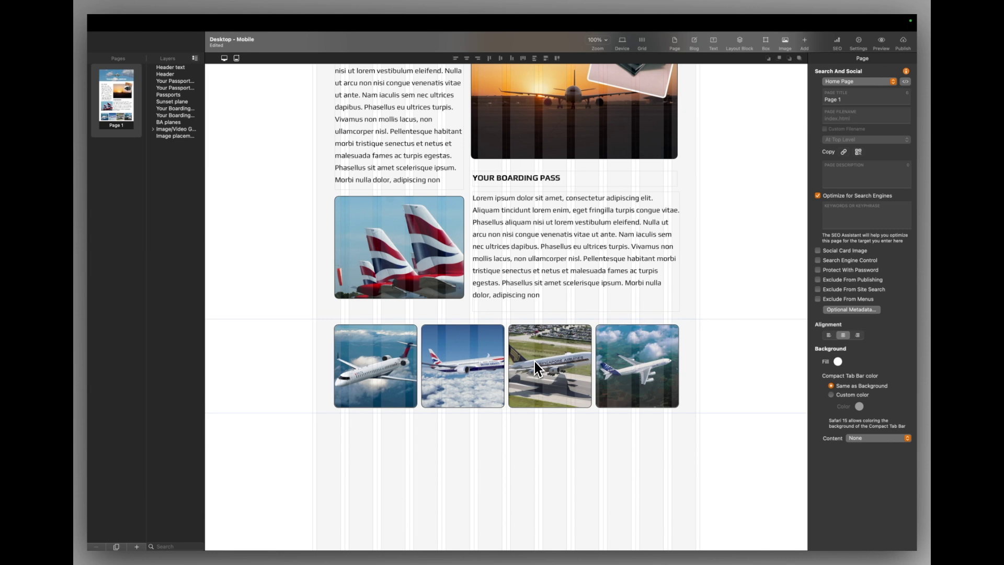
click(535, 361)
scroll(544, 236, up, 5)
click(550, 100)
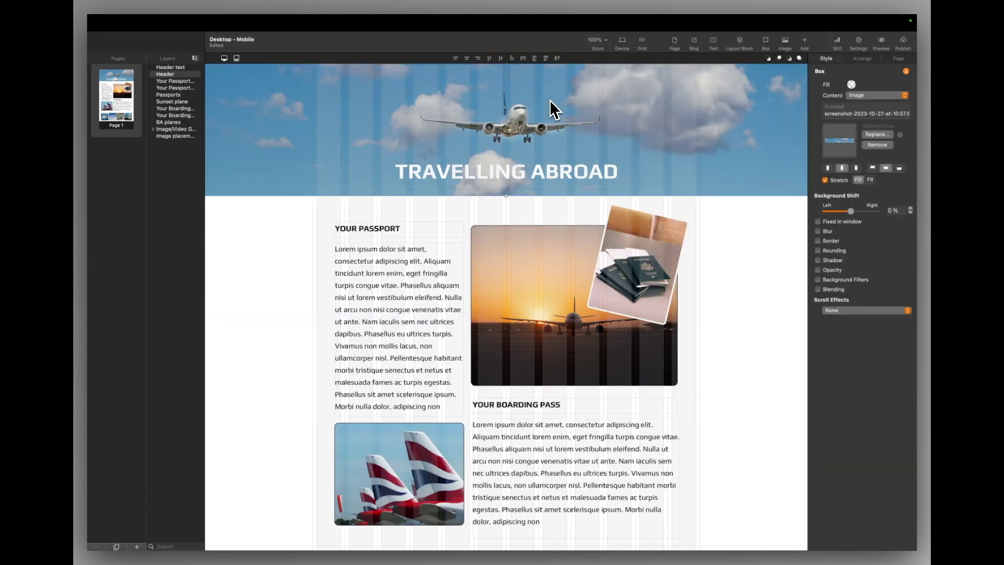
click(623, 42)
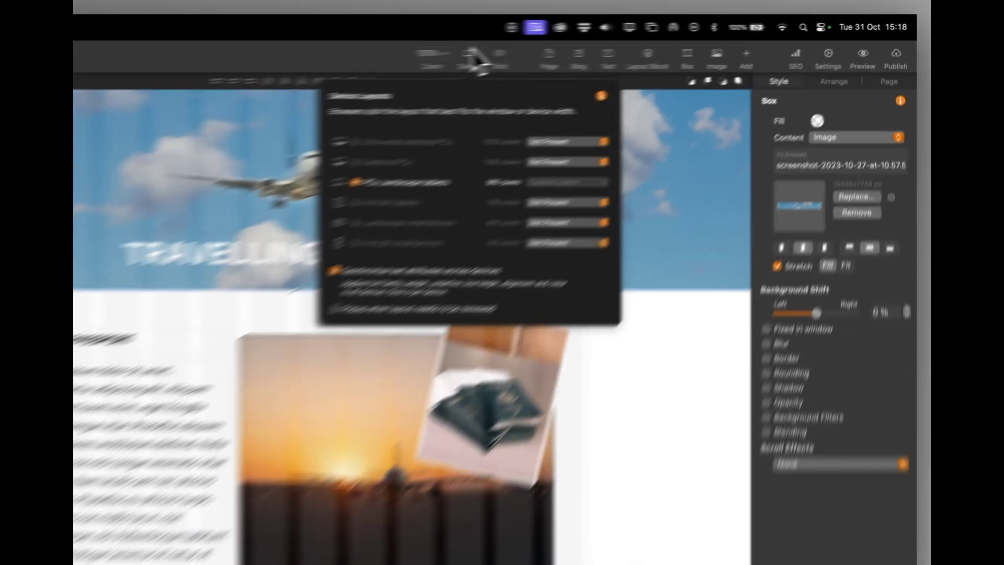
click(623, 43)
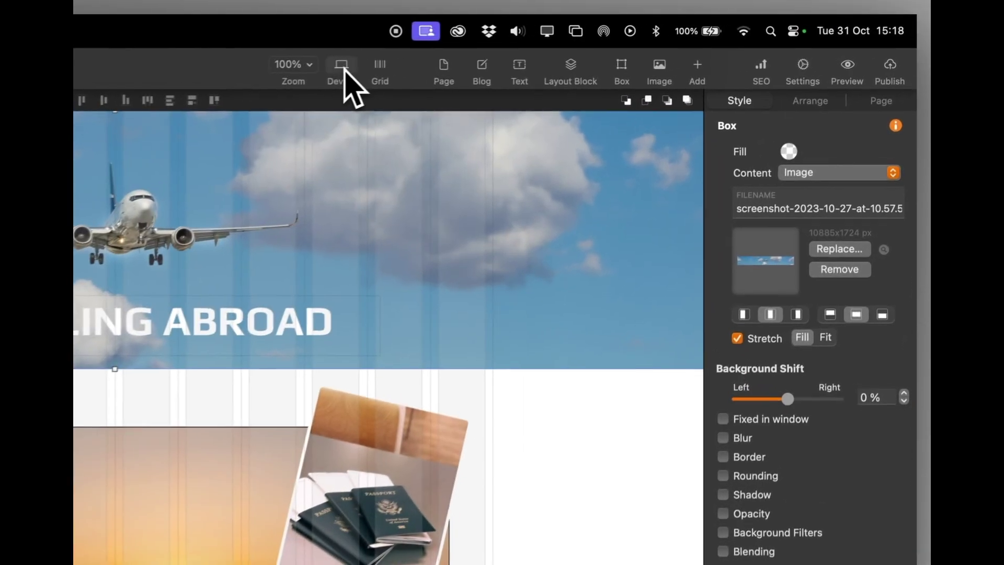
Step: Open a live preview in Safari, review the whole page, and switch to QuickTime Player to see it on the phone
click(846, 72)
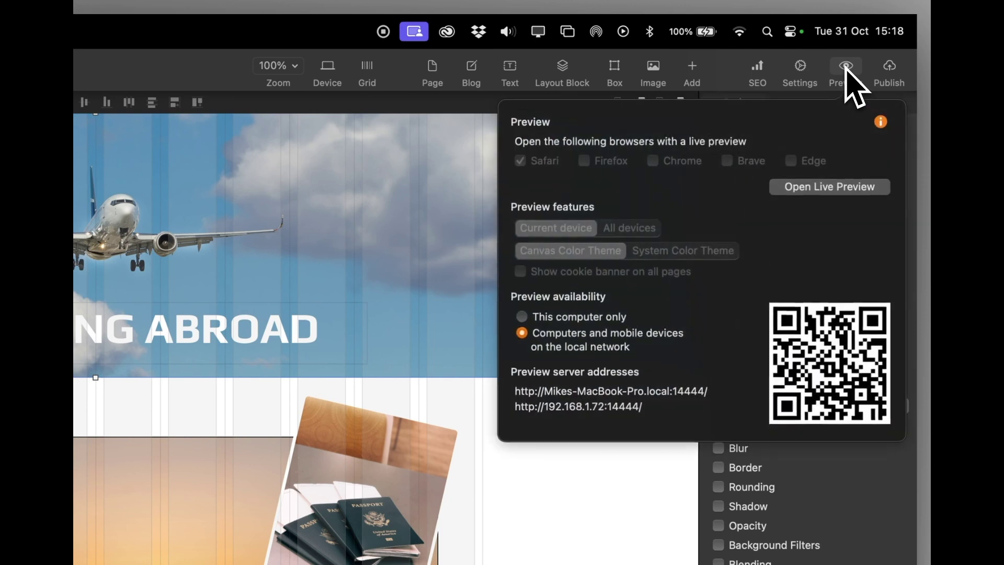
click(815, 187)
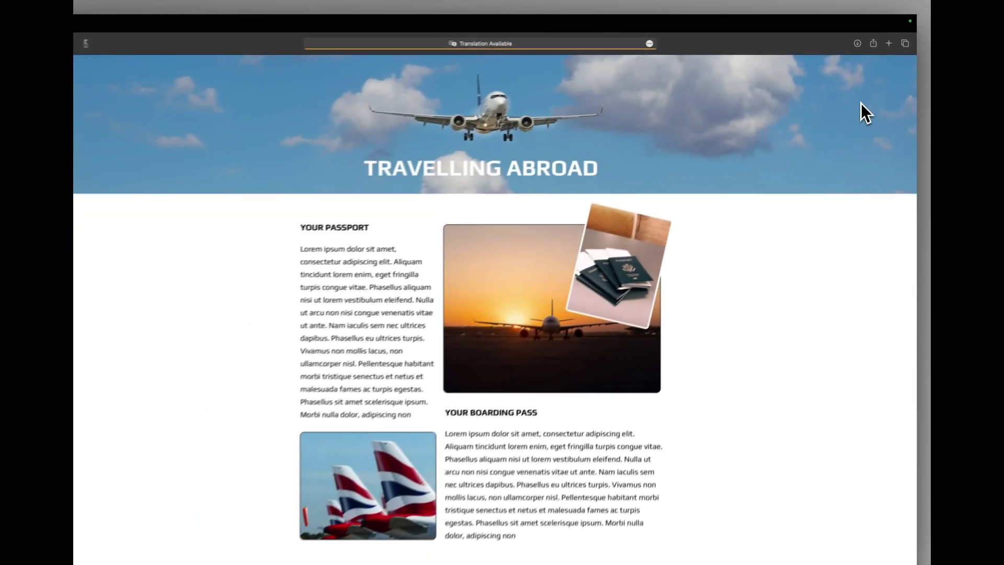
scroll(824, 478, down, 5)
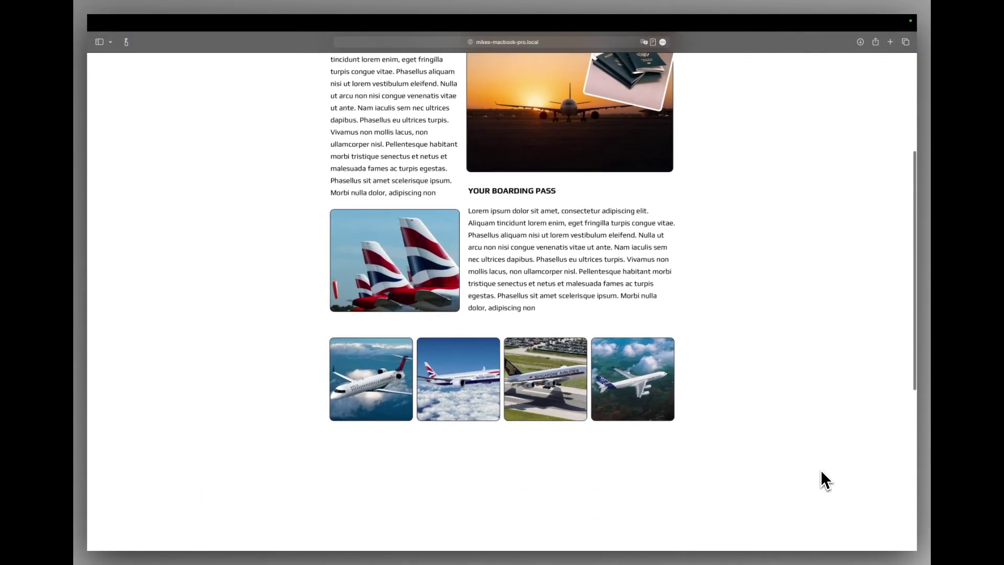
scroll(824, 479, up, 5)
scroll(821, 473, down, 5)
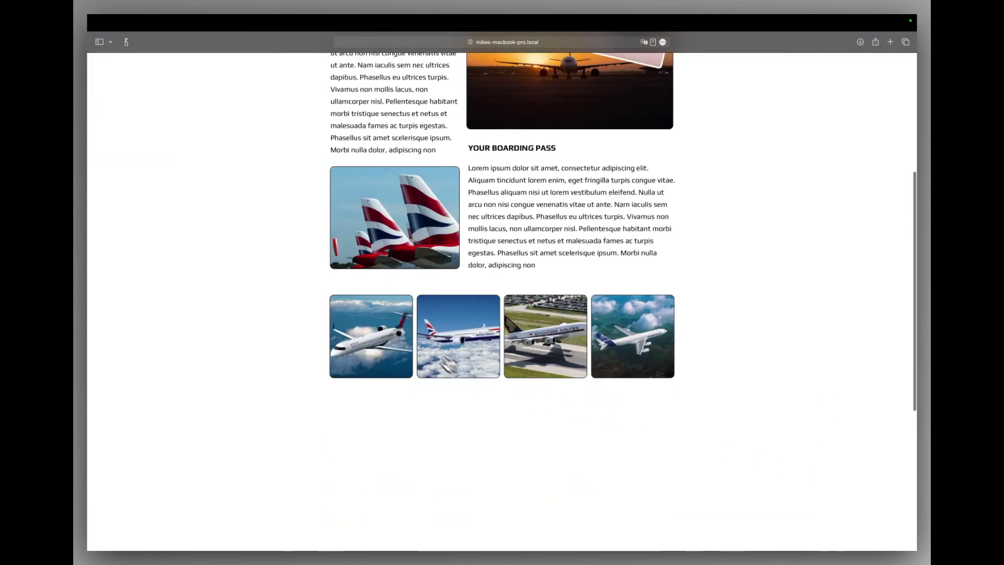
click(414, 340)
click(482, 105)
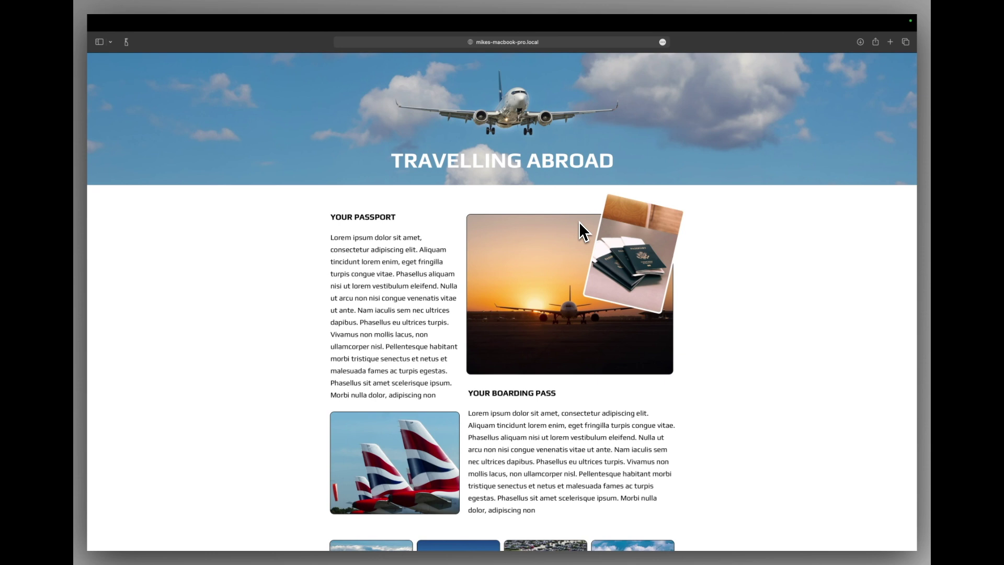
key(super+Tab)
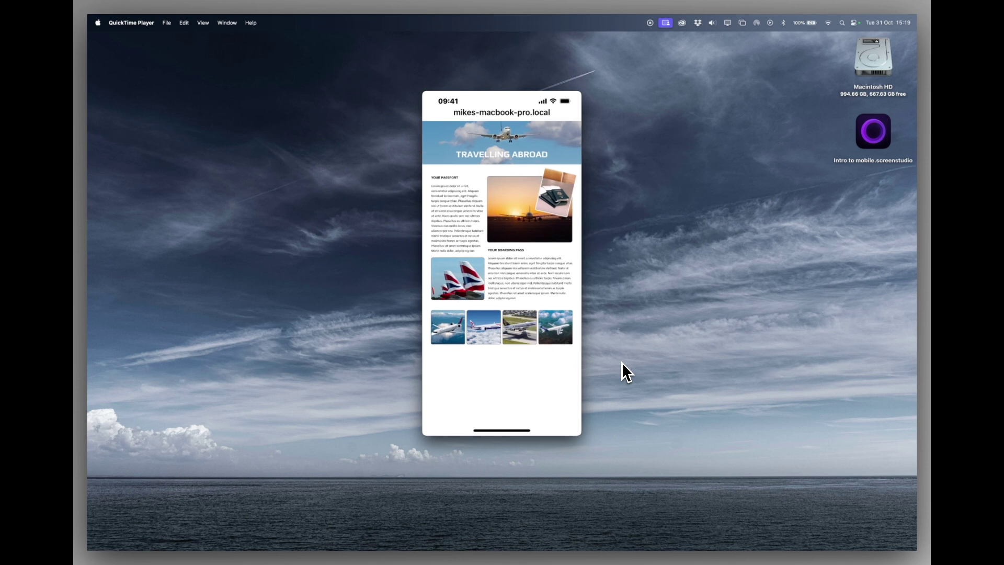
Step: Switch back to Sparkle and set the Portrait smartphones device layout (320 pixels) to Not Published
key(super+Tab)
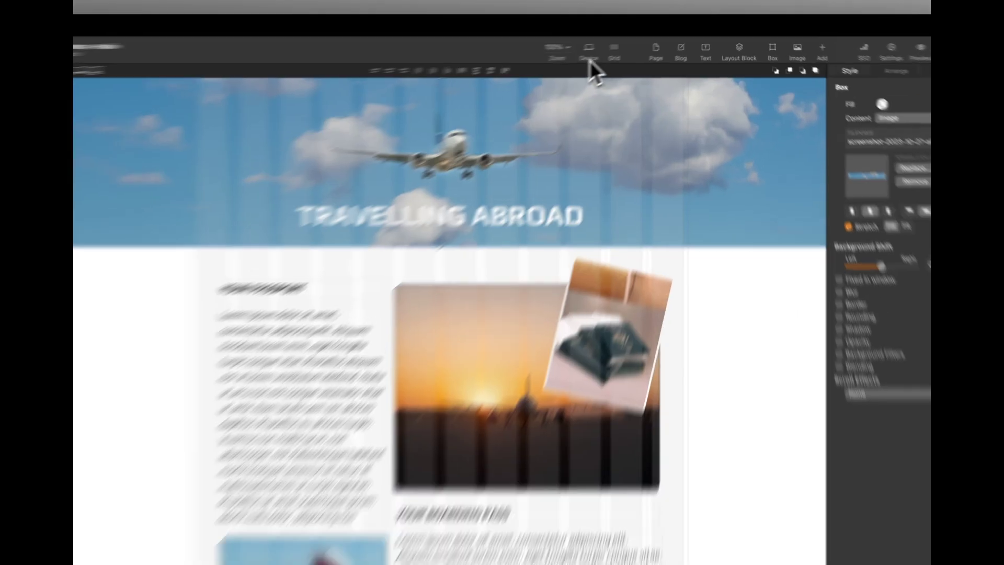
click(622, 41)
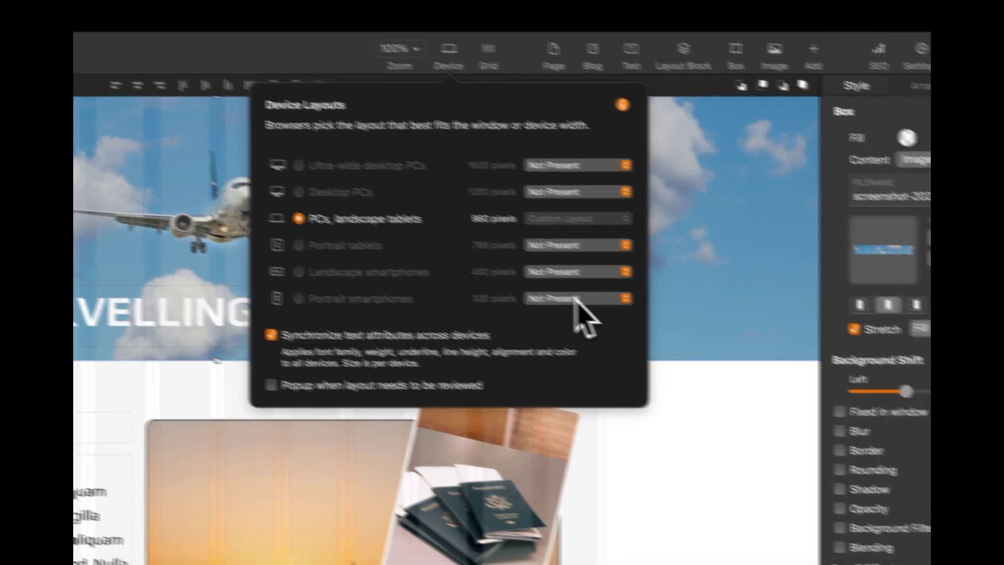
click(622, 316)
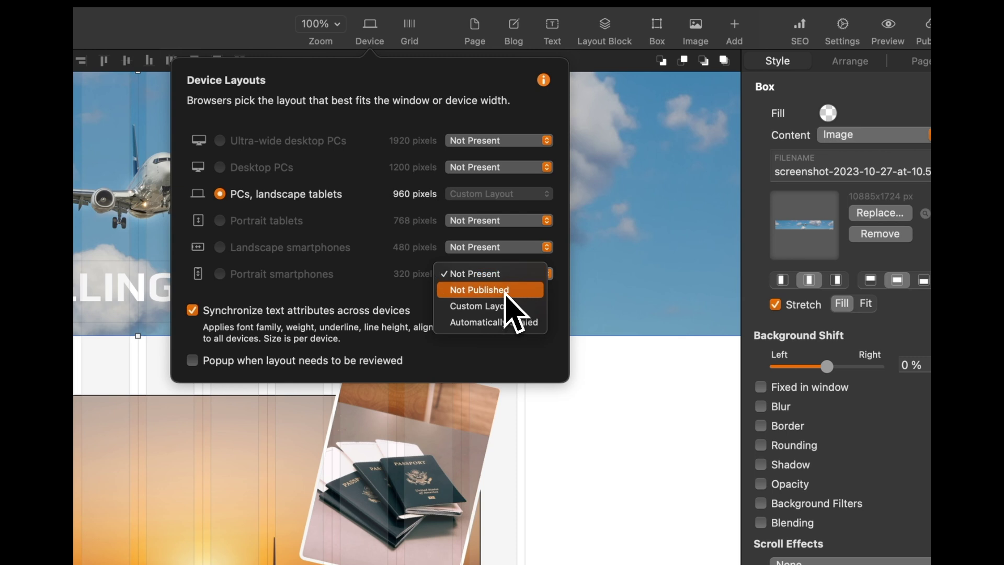
click(505, 293)
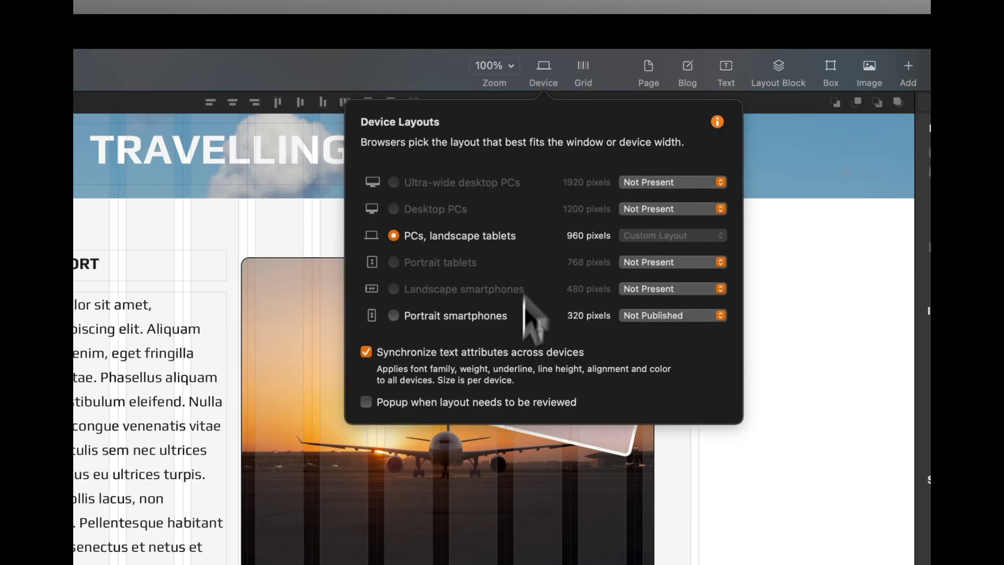
Step: Show the Portrait smartphones layout on the canvas and examine the small text and the stacked plane images
click(394, 315)
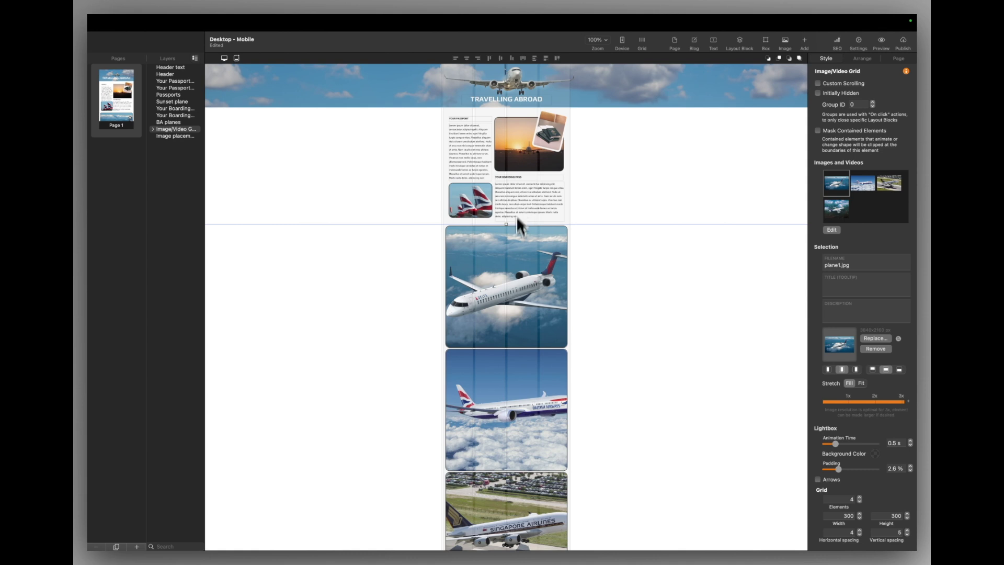
scroll(522, 361, down, 3)
scroll(521, 361, up, 3)
scroll(519, 421, down, 6)
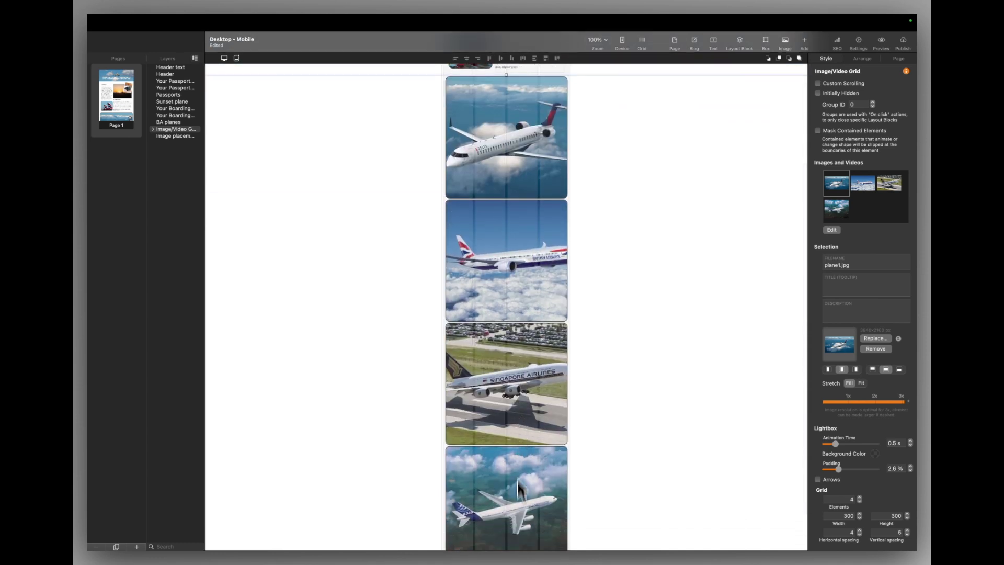
scroll(513, 277, up, 6)
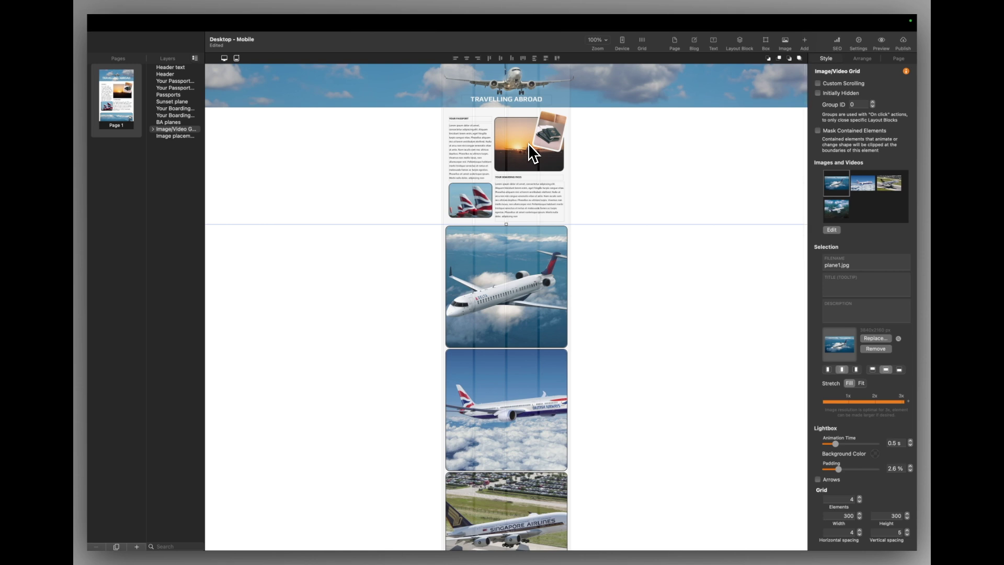
click(528, 201)
Step: Set the Portrait smartphones device layout to Automatically Scaled
click(622, 40)
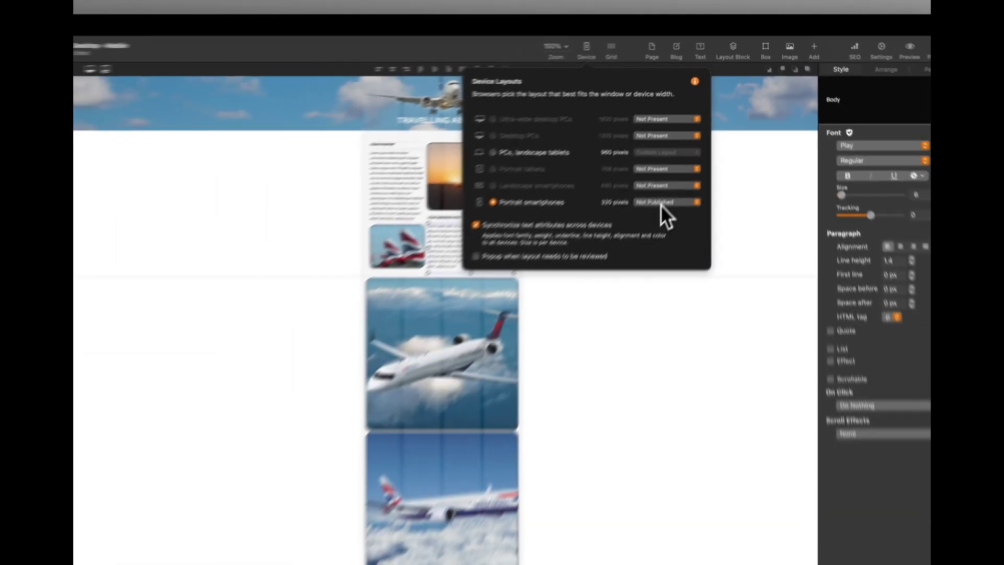
click(591, 316)
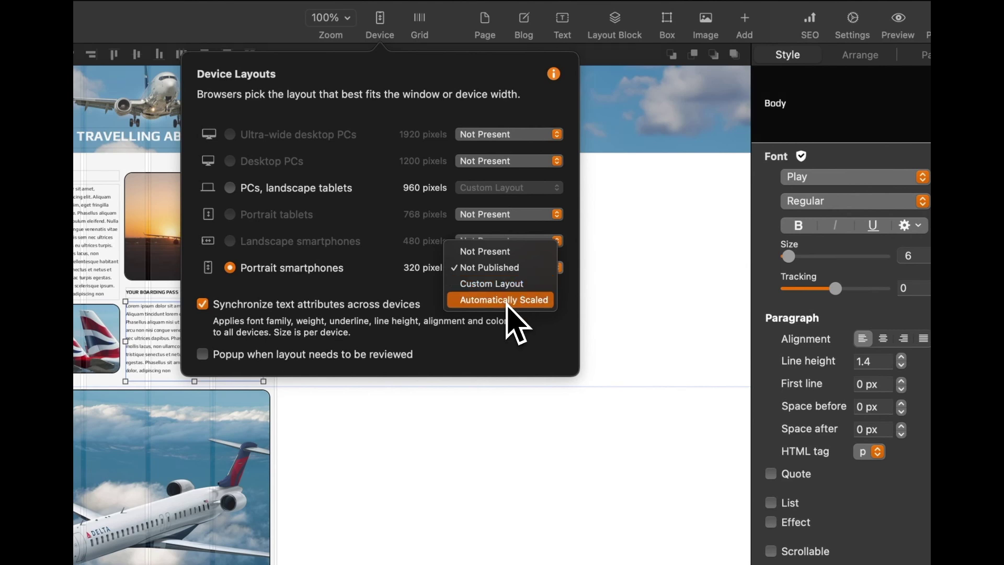
click(509, 305)
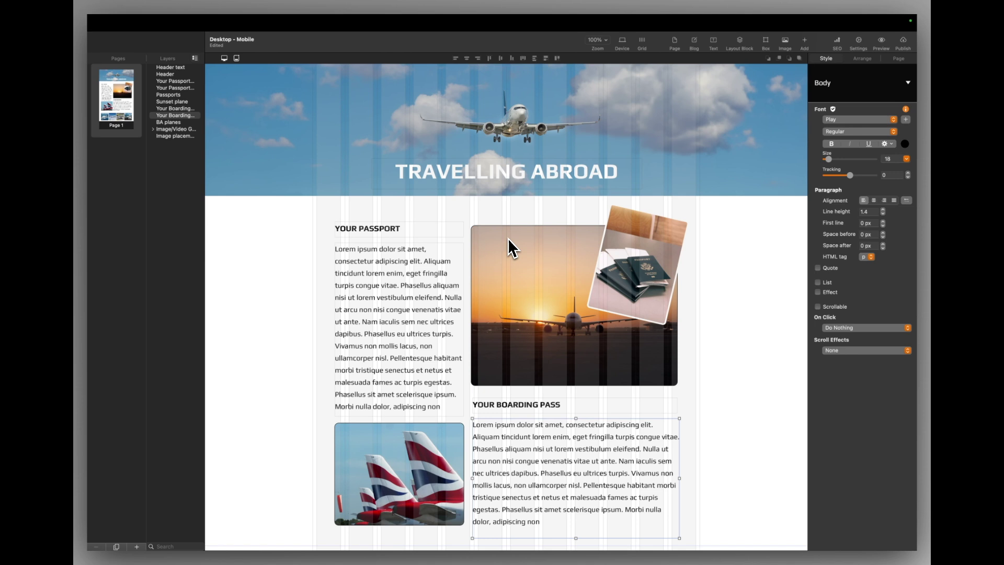
Step: Switch to QuickTime Player and examine the phone's rendering of the page down through the plane images
key(super+Tab)
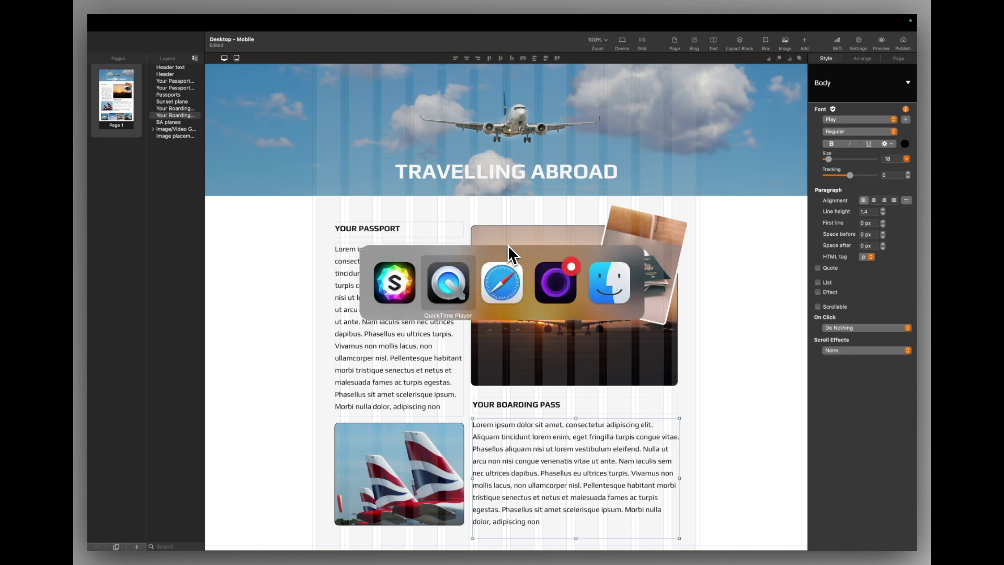
key(super+Tab)
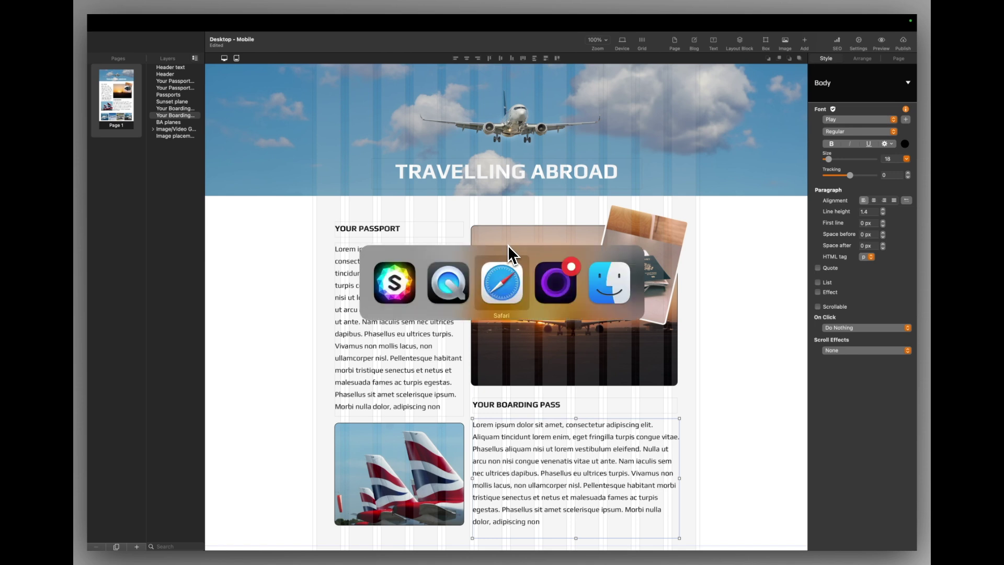
key(super+Tab)
key(super+Tab)
key(super+Tab)
key(super+Tab)
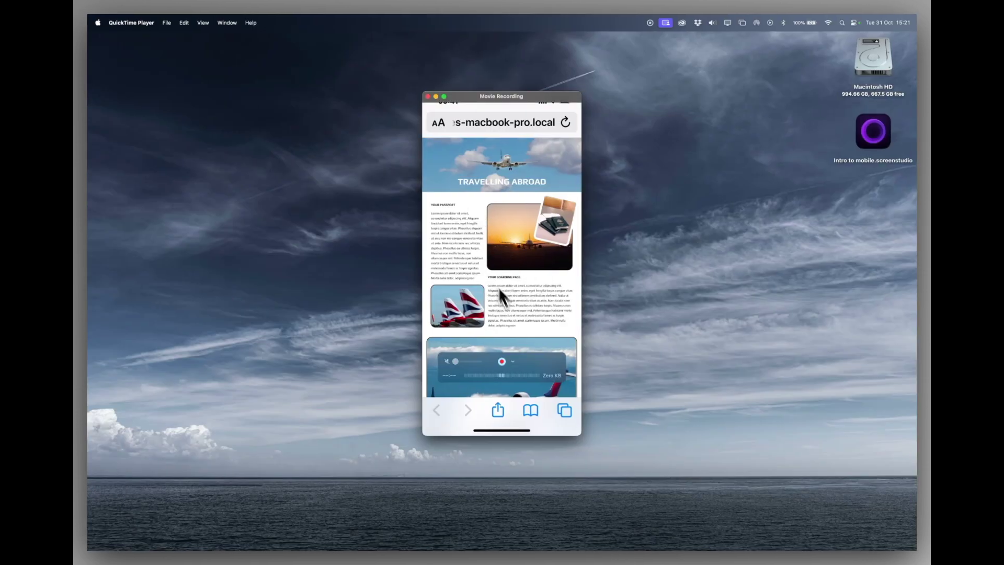
scroll(519, 309, down, 3)
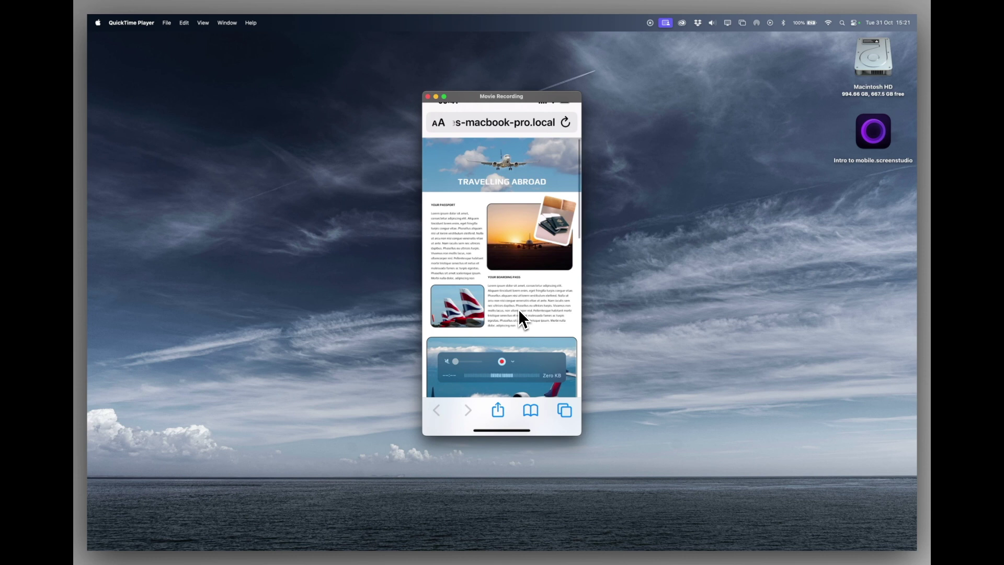
scroll(519, 310, down, 5)
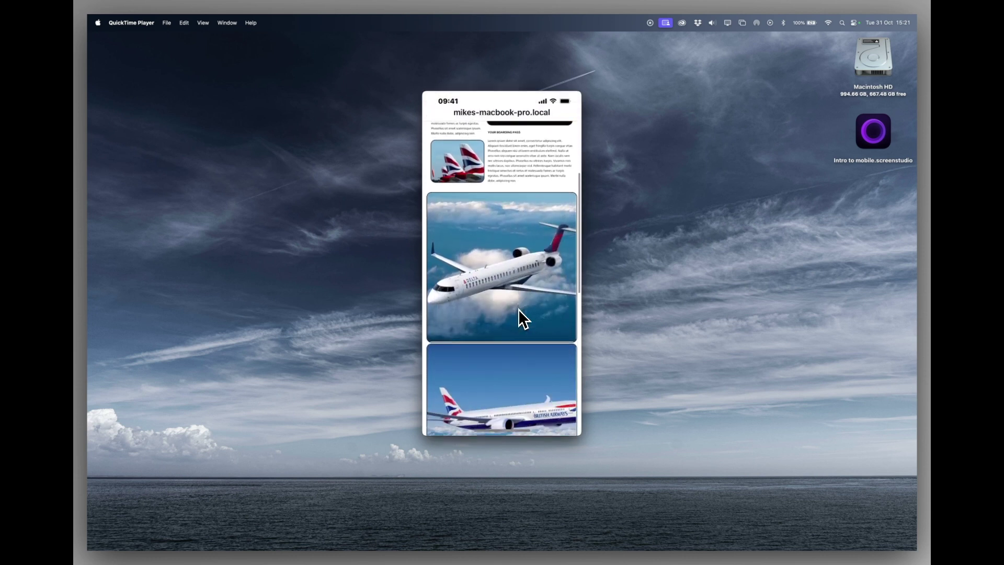
scroll(519, 310, down, 5)
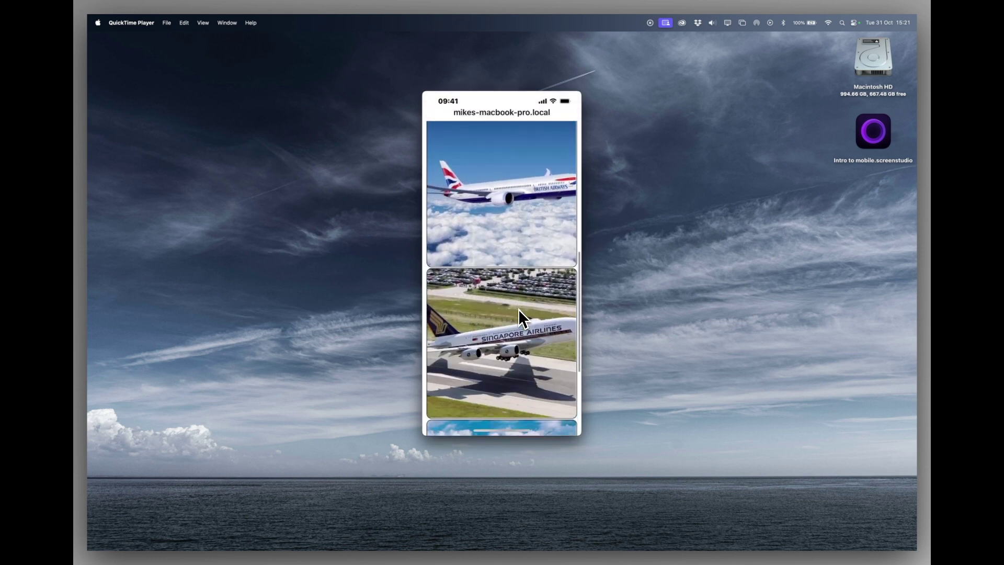
scroll(518, 308, down, 2)
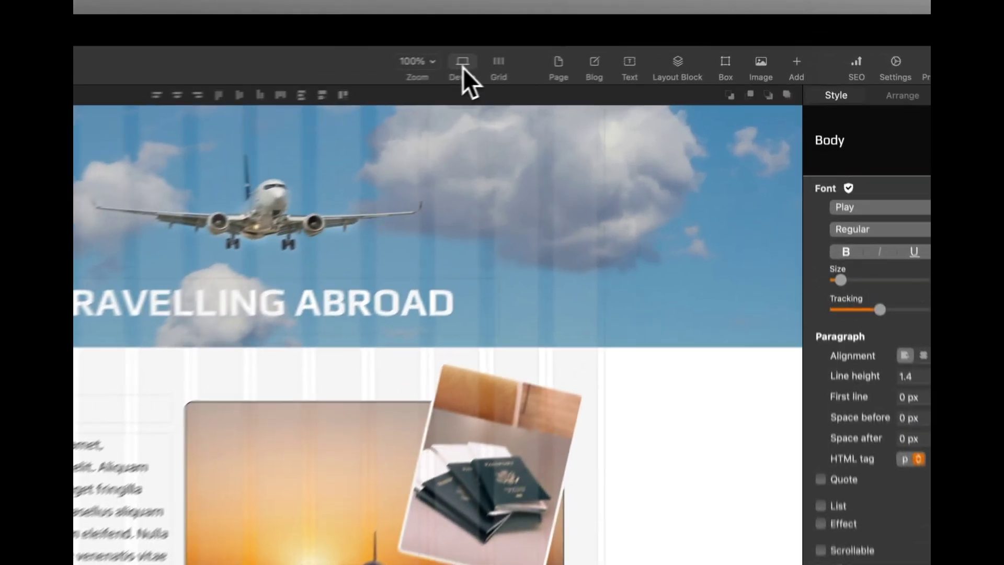
Step: Back in Sparkle, set the Portrait smartphones device layout to Custom Layout and show that layout on the canvas
click(618, 47)
click(535, 317)
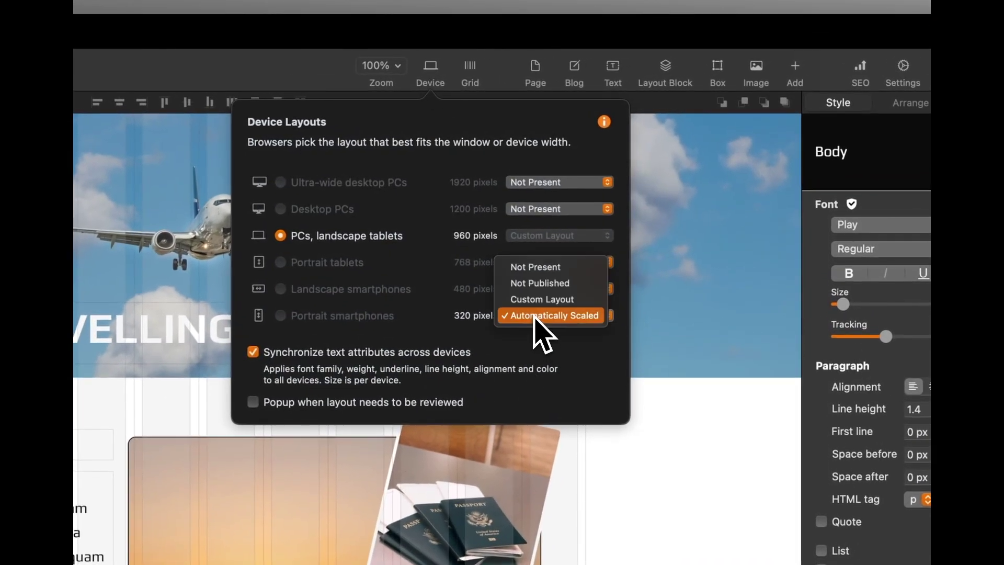
click(573, 301)
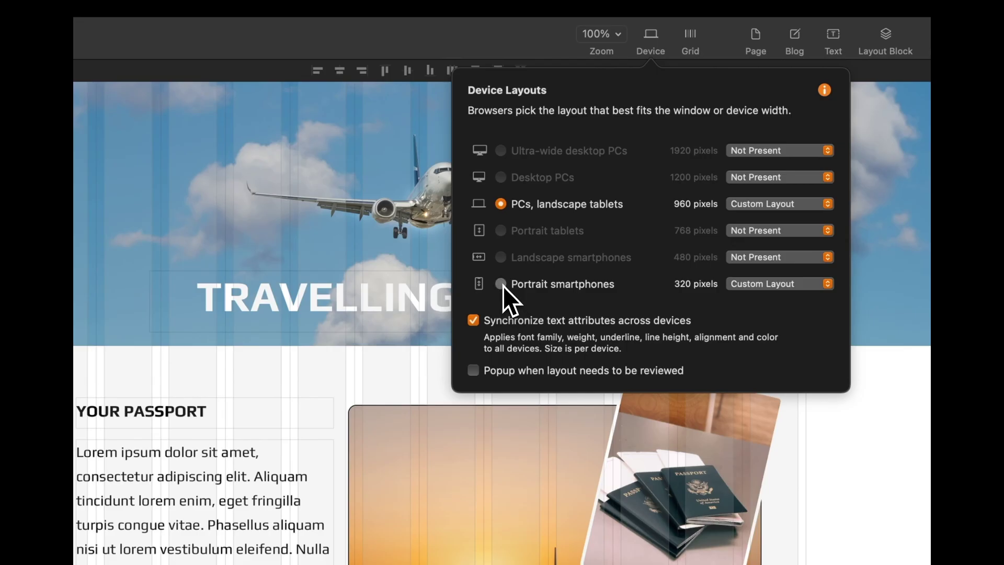
click(502, 285)
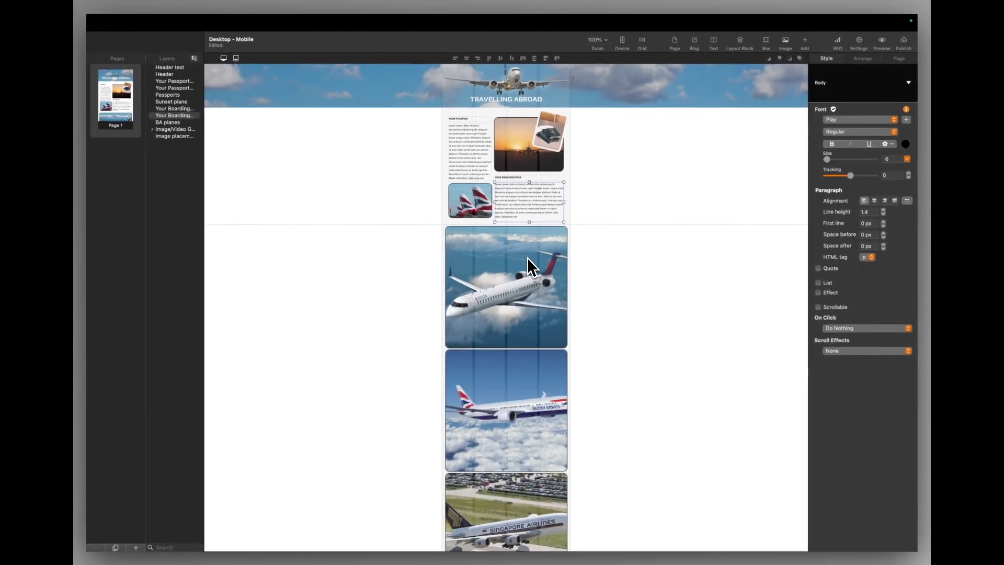
Step: Move the plane image grid well down the mobile page to make room, and delete the empty image placeholder above it
click(549, 238)
drag(506, 223, 516, 447)
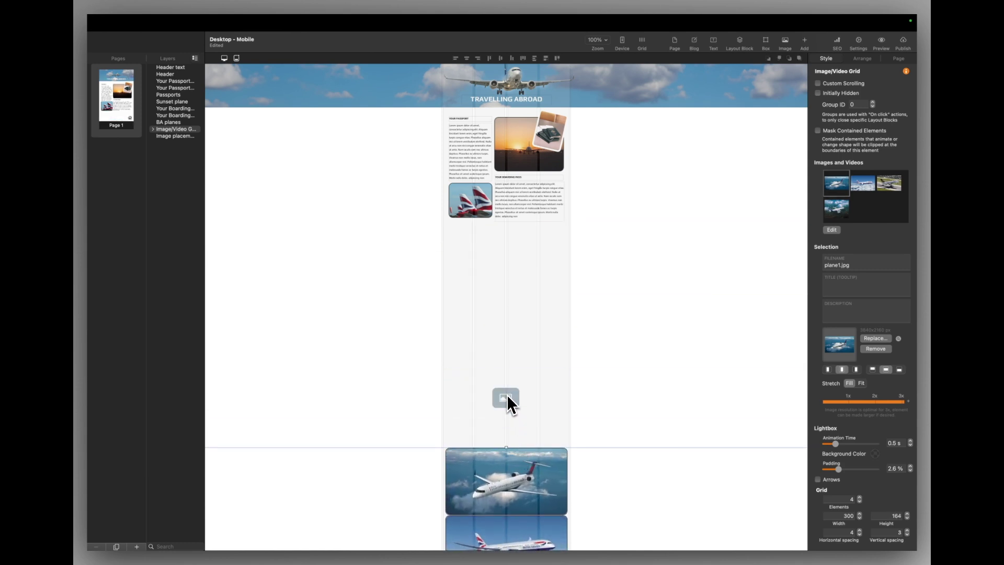
drag(507, 396, 506, 420)
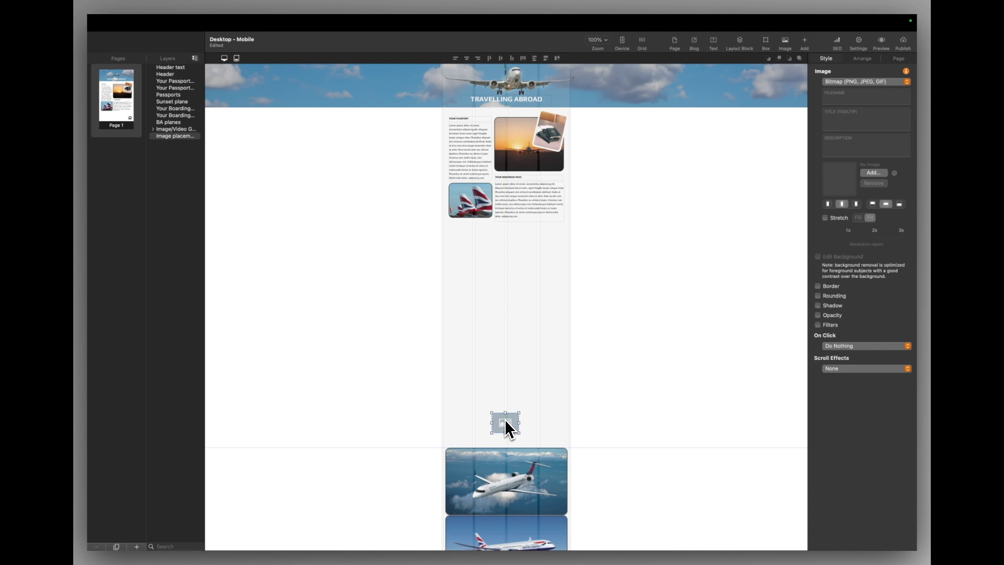
key(Delete)
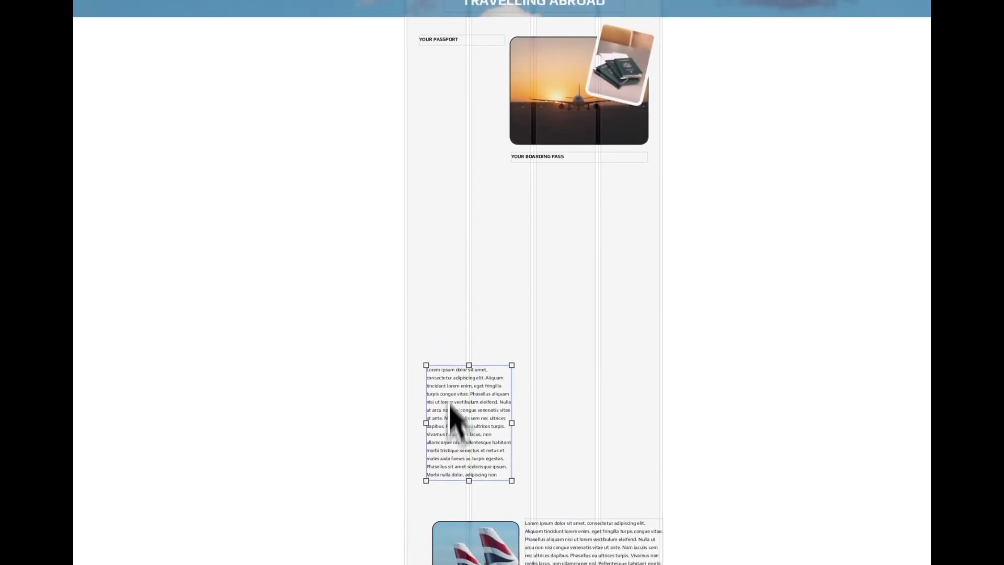
Step: Move the sunset plane image, the passports photo and the Your Boarding Pass heading together down the mobile page, level with the passport body text
click(567, 110)
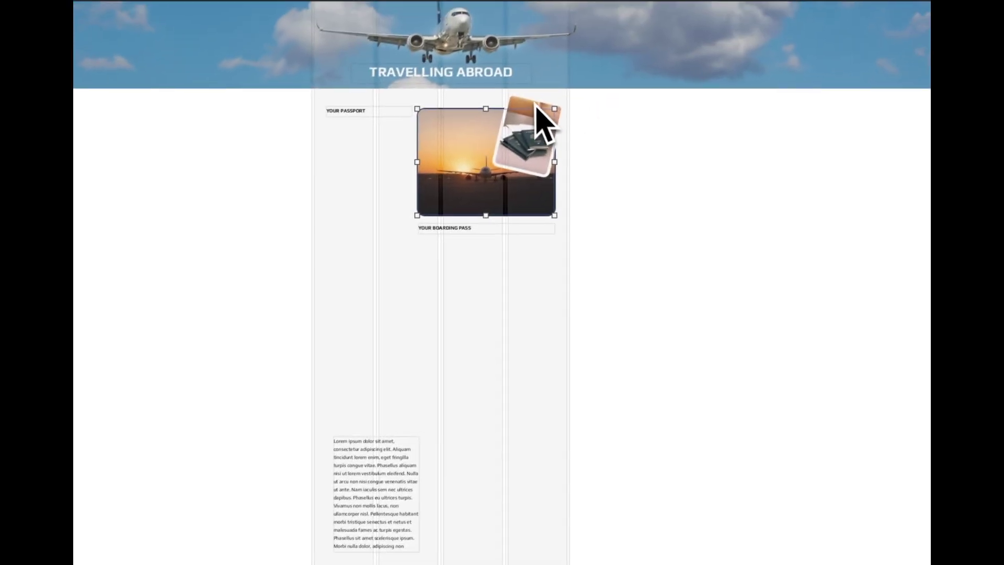
shift+click(533, 123)
shift+click(453, 232)
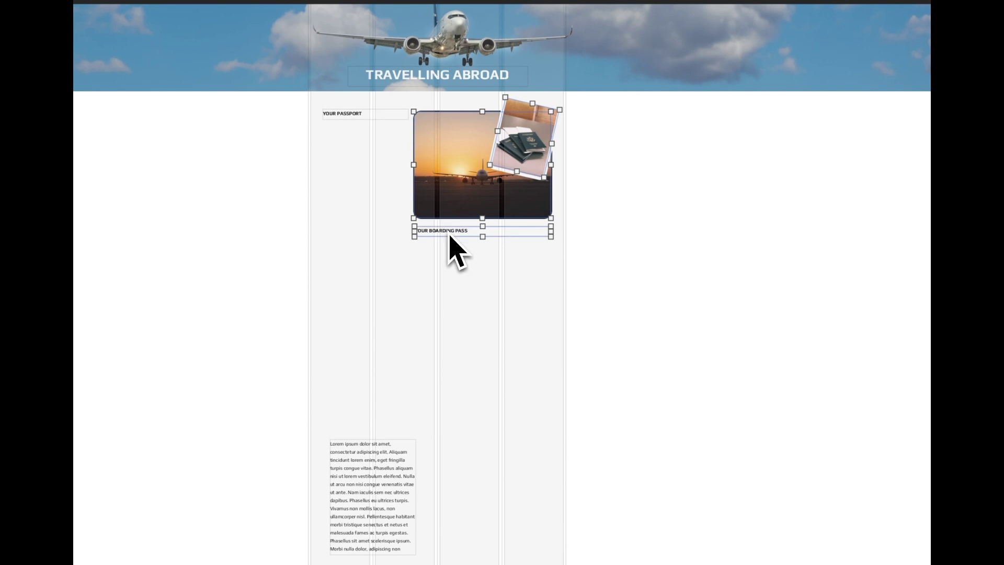
drag(451, 238, 453, 564)
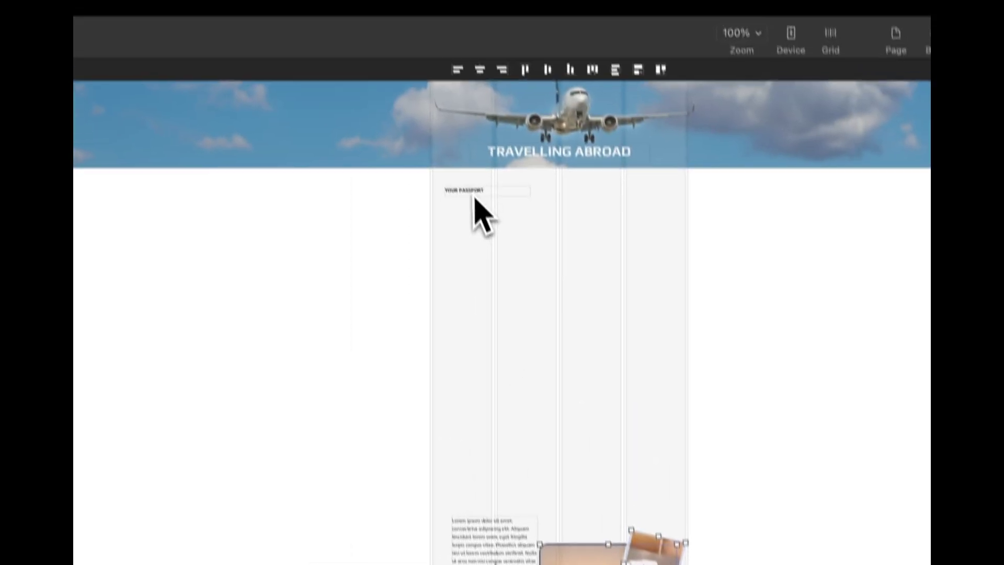
Step: Widen and heighten the Your Passport heading's text box so it spans most of the mobile page's width
click(474, 197)
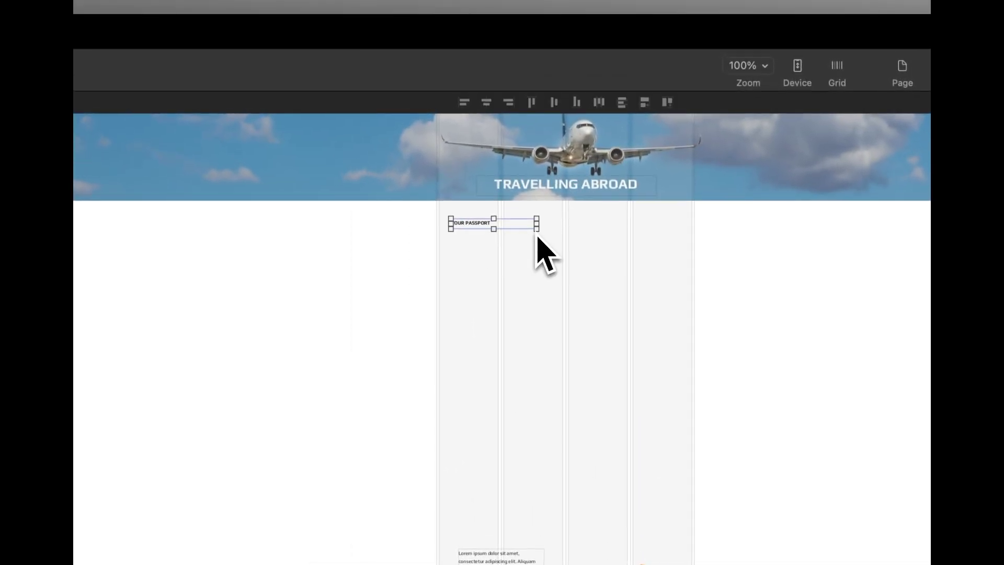
drag(536, 230, 648, 252)
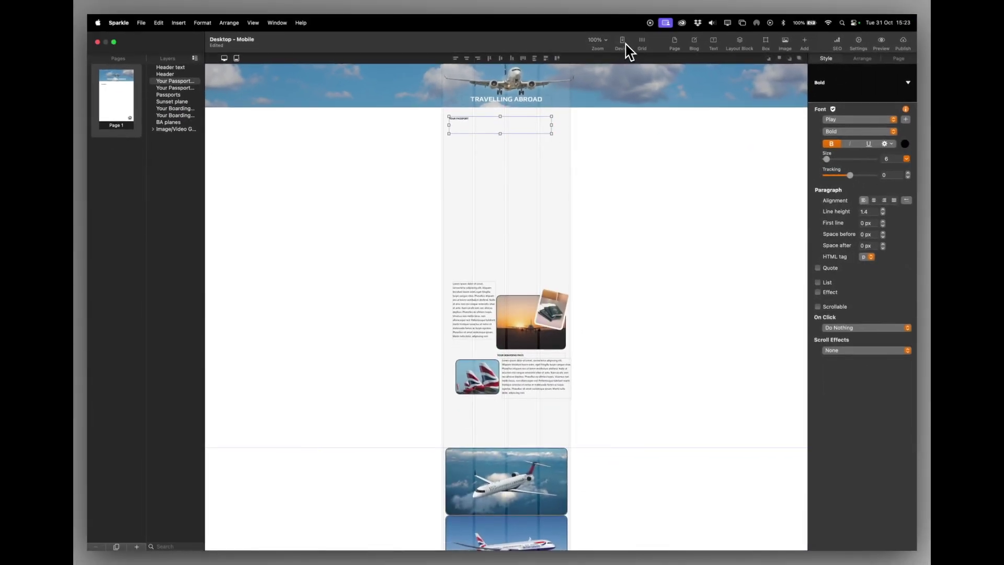
Step: Show the PCs, landscape tablets layout and check the text styles of the Your Passport heading, its body text and the page title
click(622, 42)
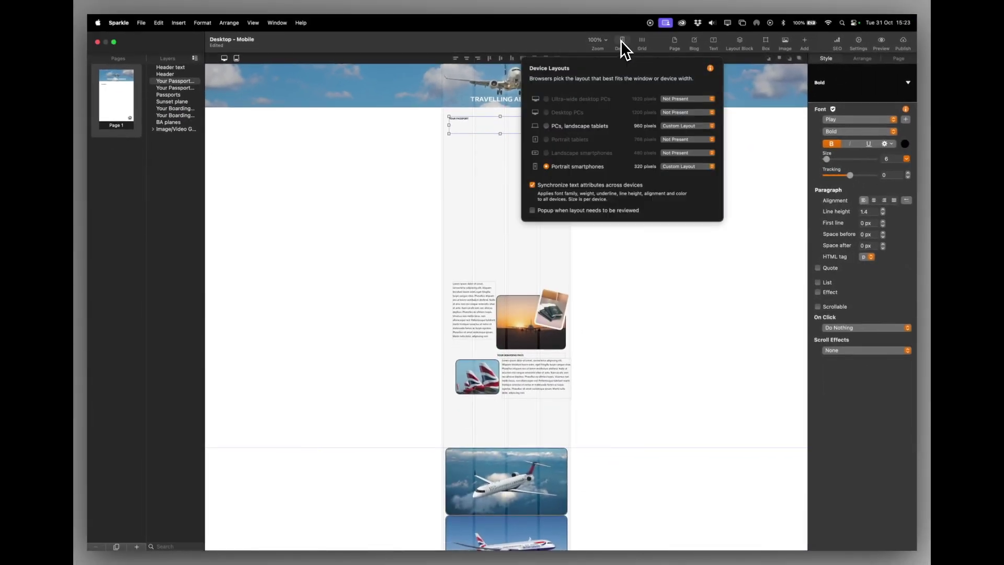
click(549, 126)
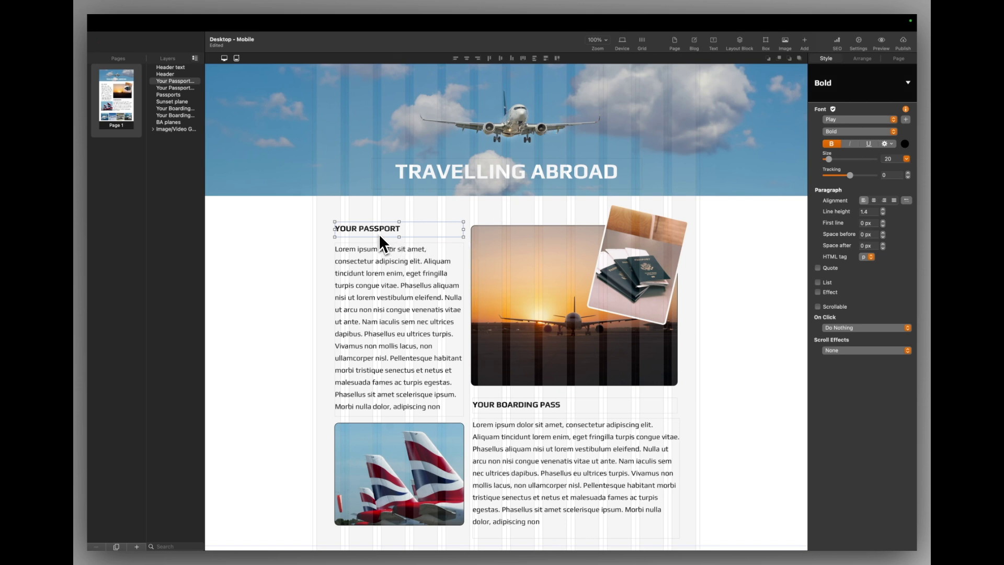
click(387, 285)
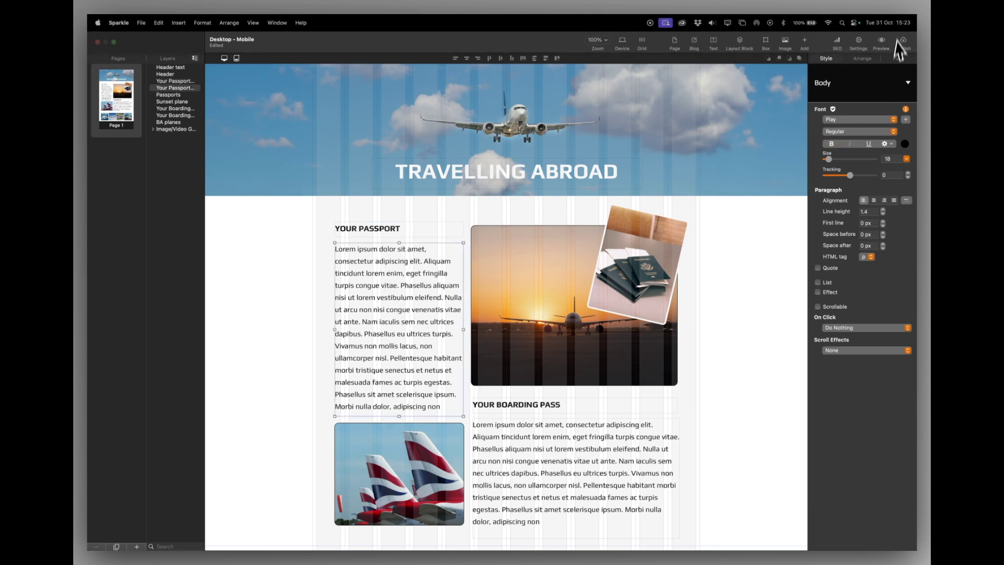
click(392, 234)
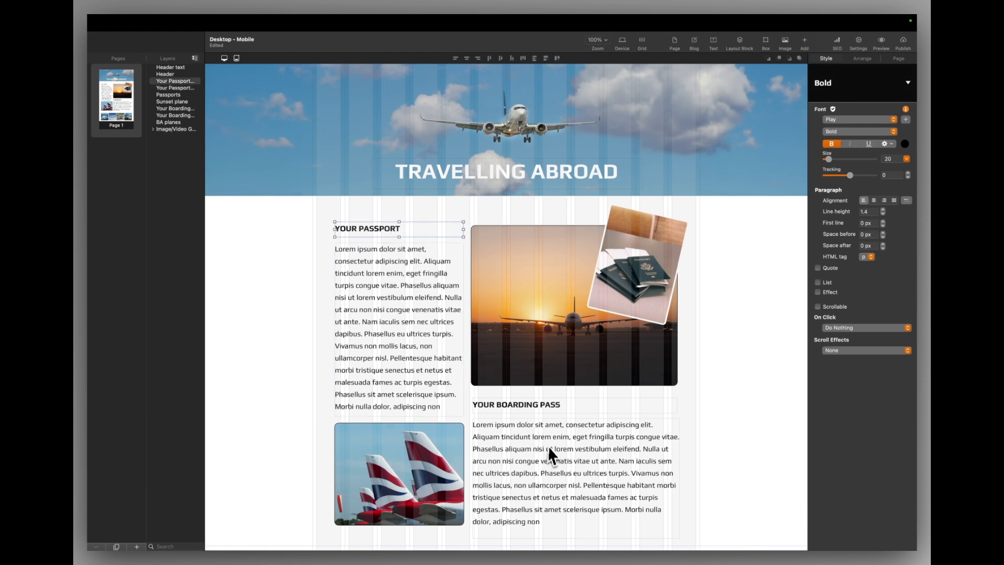
click(483, 177)
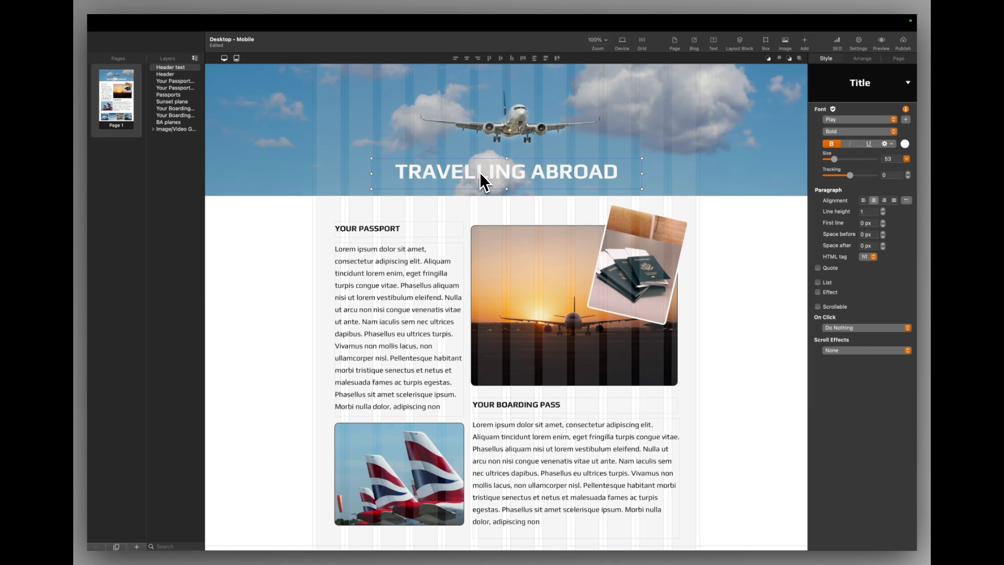
click(311, 271)
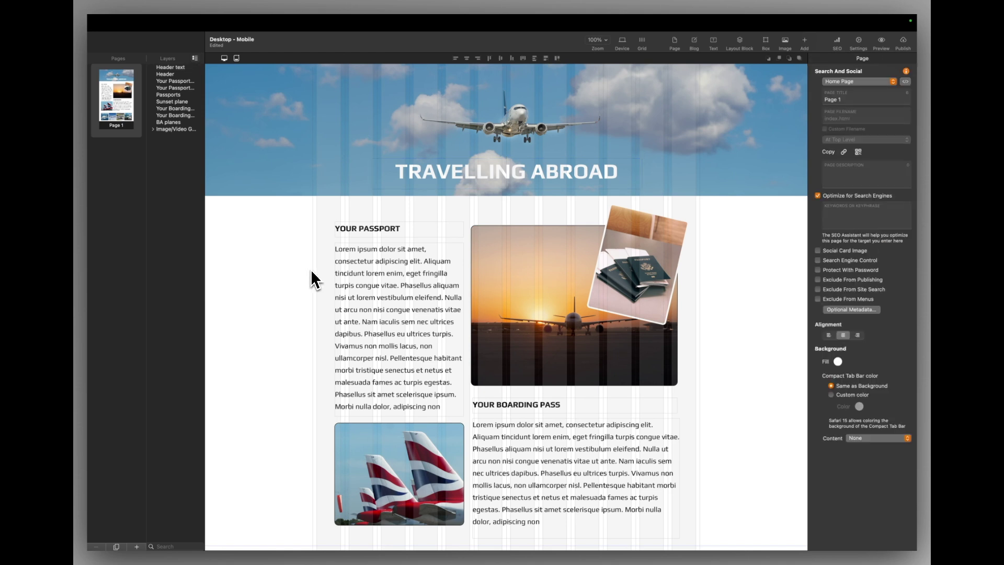
Step: Examine the Title, Subtitle and Body styles on the title, passport heading and body text, including the list of available text styles
click(454, 186)
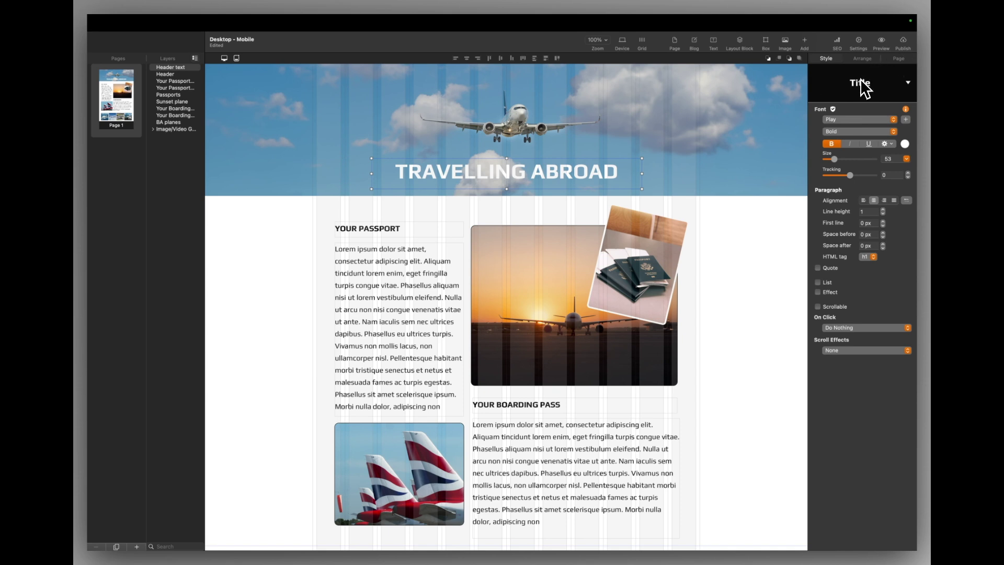
key(Tab)
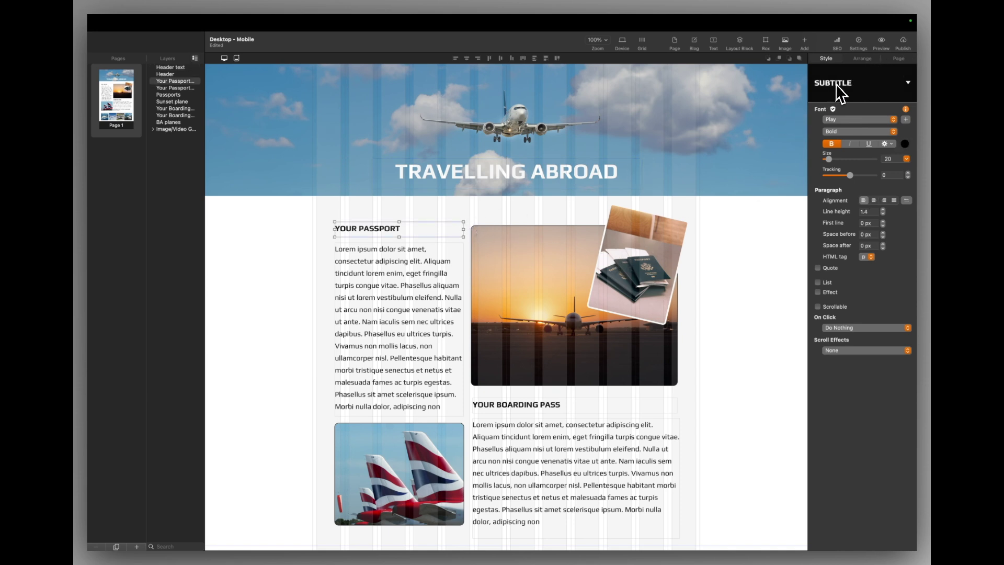
click(397, 295)
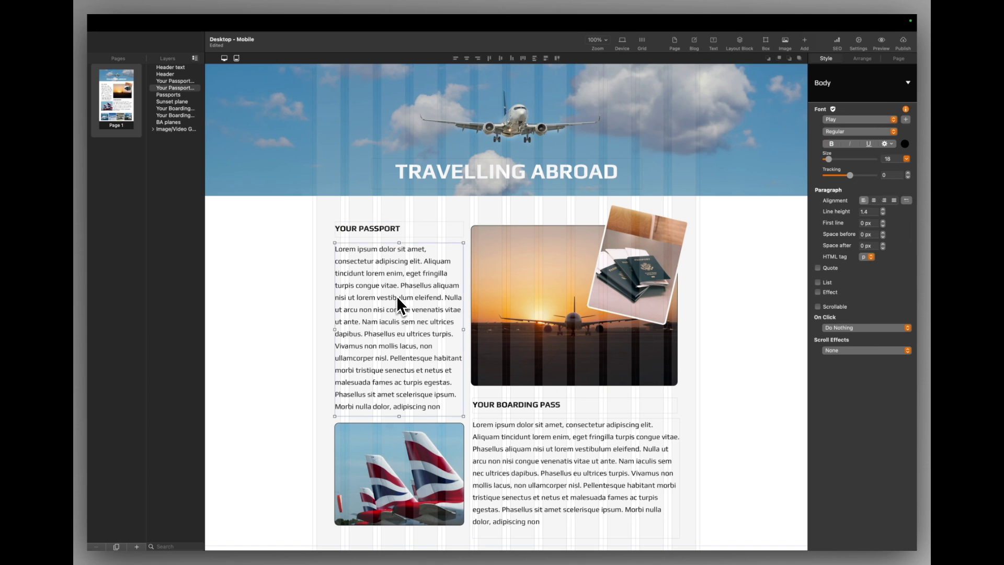
click(828, 87)
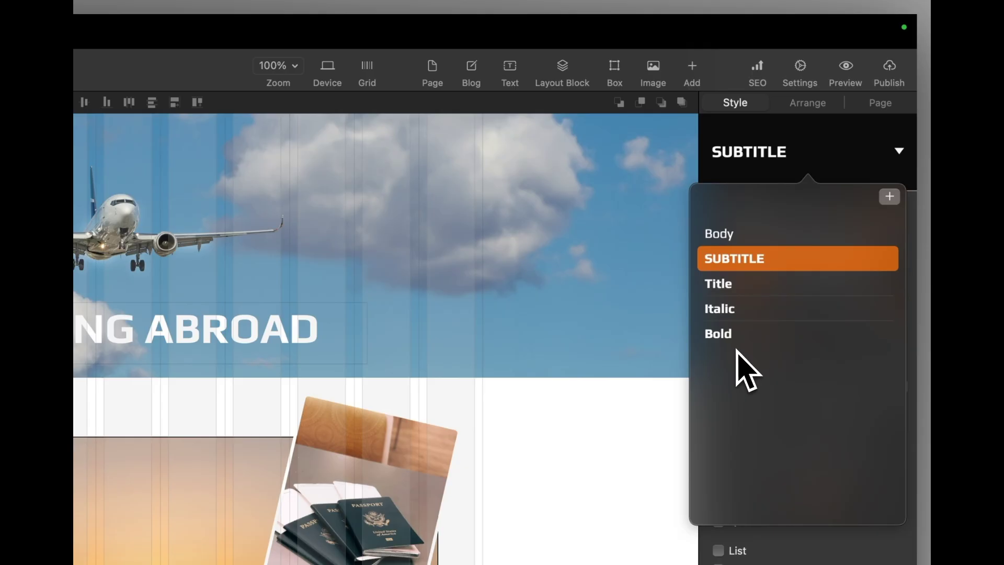
mouse_move(821, 177)
click(867, 333)
click(834, 287)
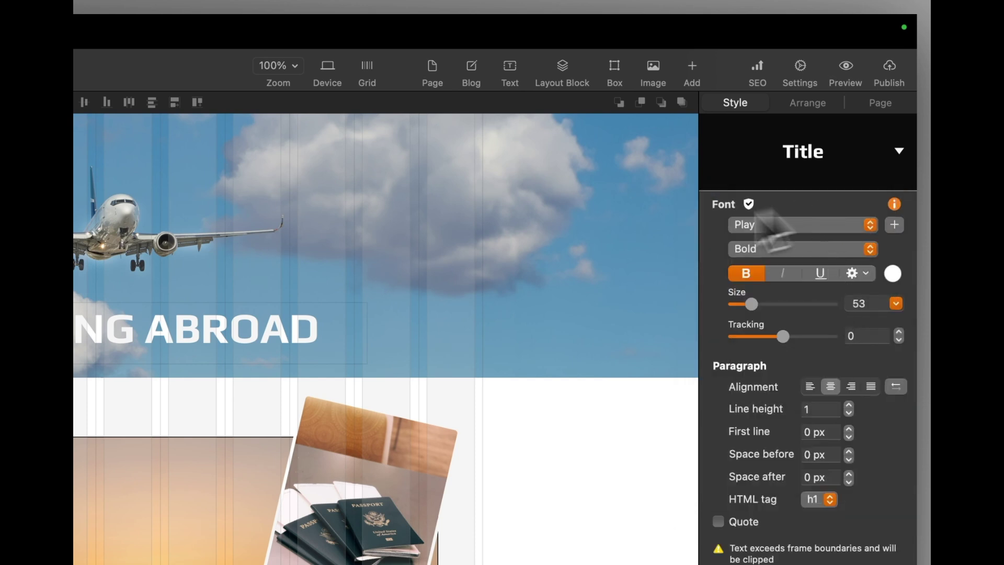
click(824, 154)
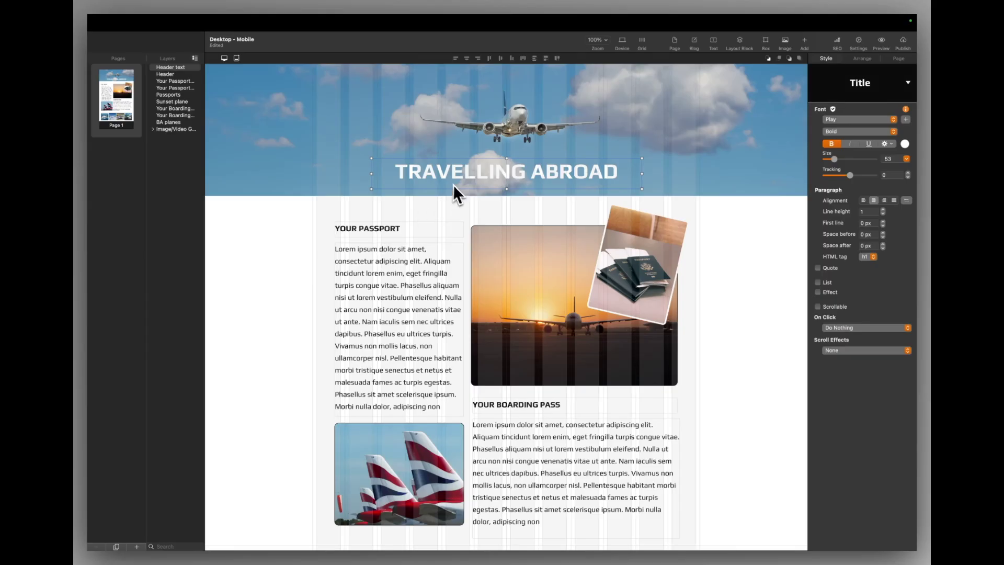
click(371, 230)
click(374, 278)
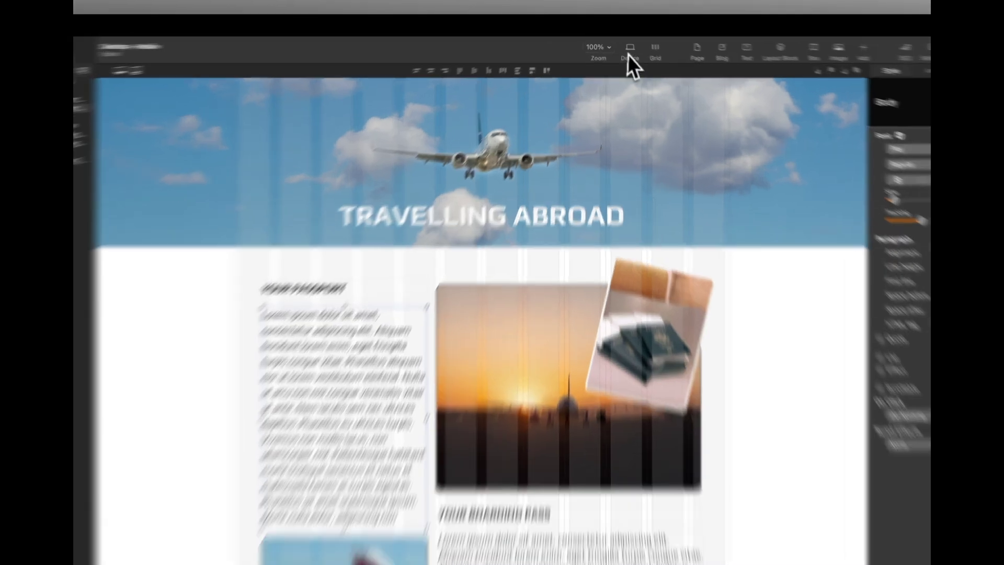
Step: On the Portrait smartphones layout, extend the header image slightly downward and lower the Travelling Abroad title within it
click(622, 42)
click(501, 315)
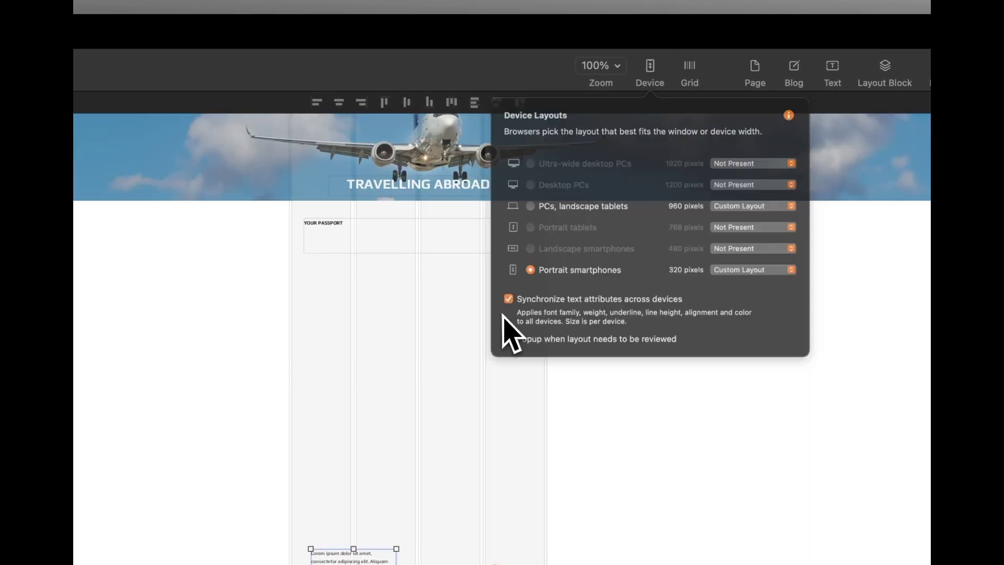
click(477, 285)
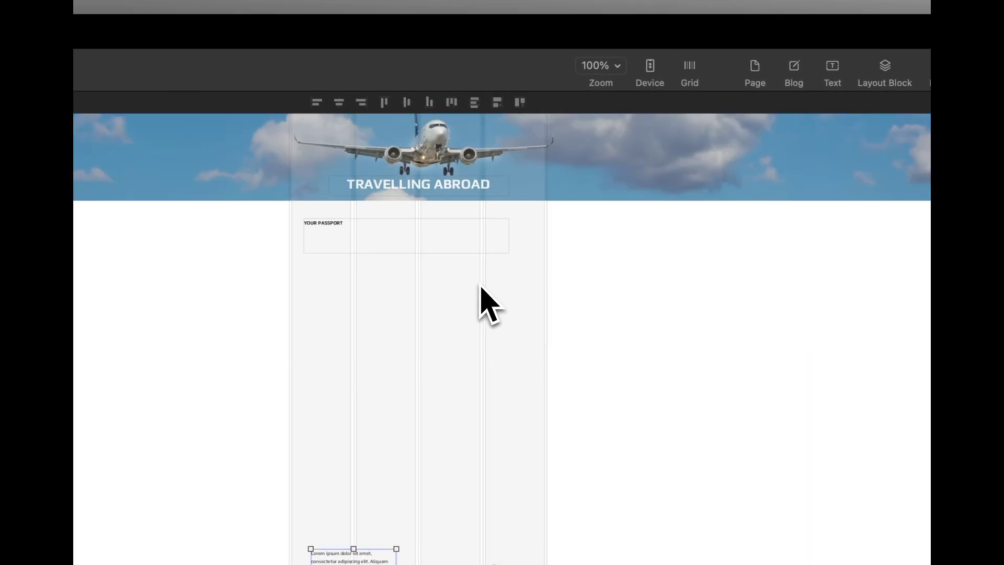
mouse_move(418, 201)
mouse_down()
mouse_move(417, 219)
mouse_move(420, 208)
mouse_up()
click(421, 194)
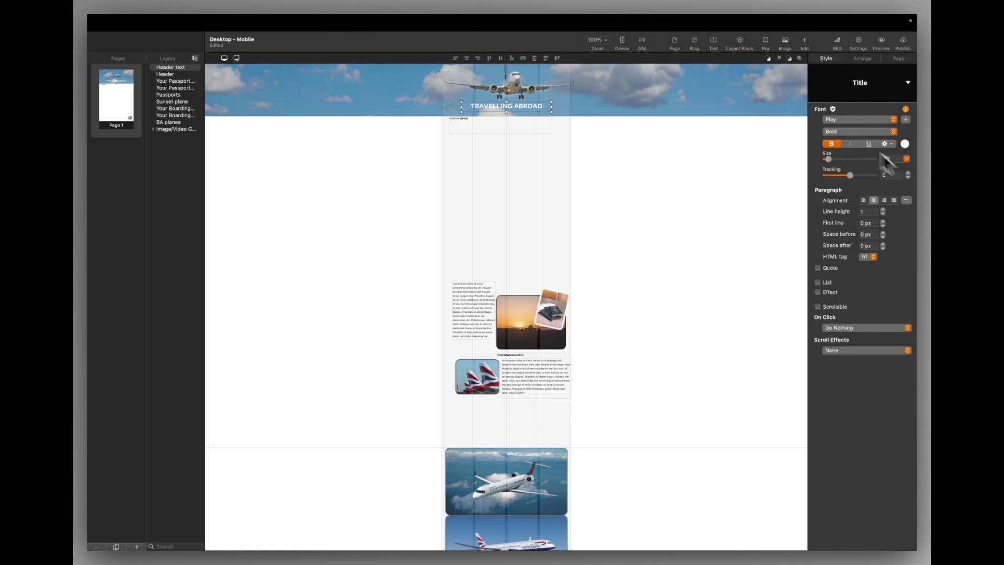
Step: Compare the title with its PCs, landscape tablets version and return to the Portrait smartphones layout
click(622, 41)
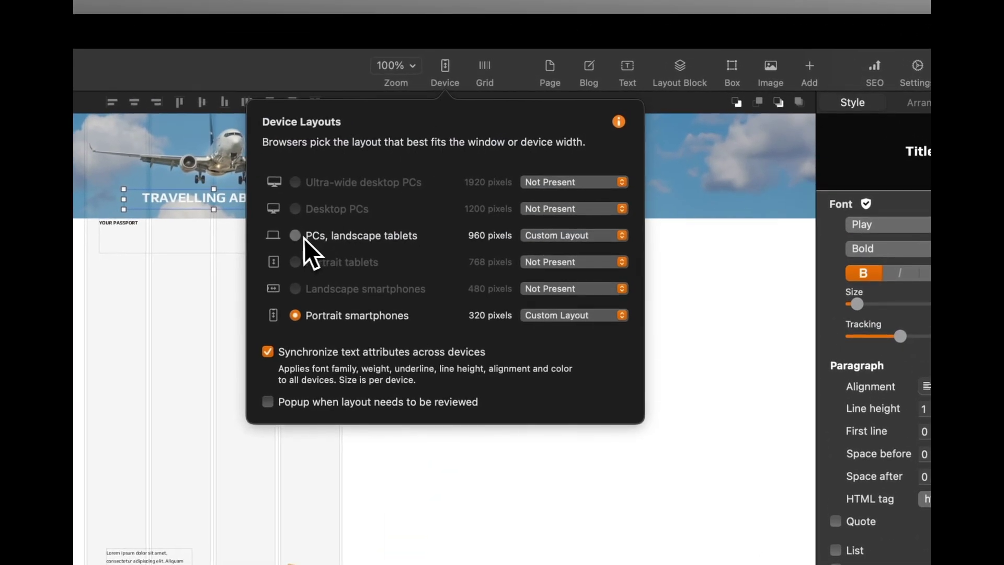
click(300, 235)
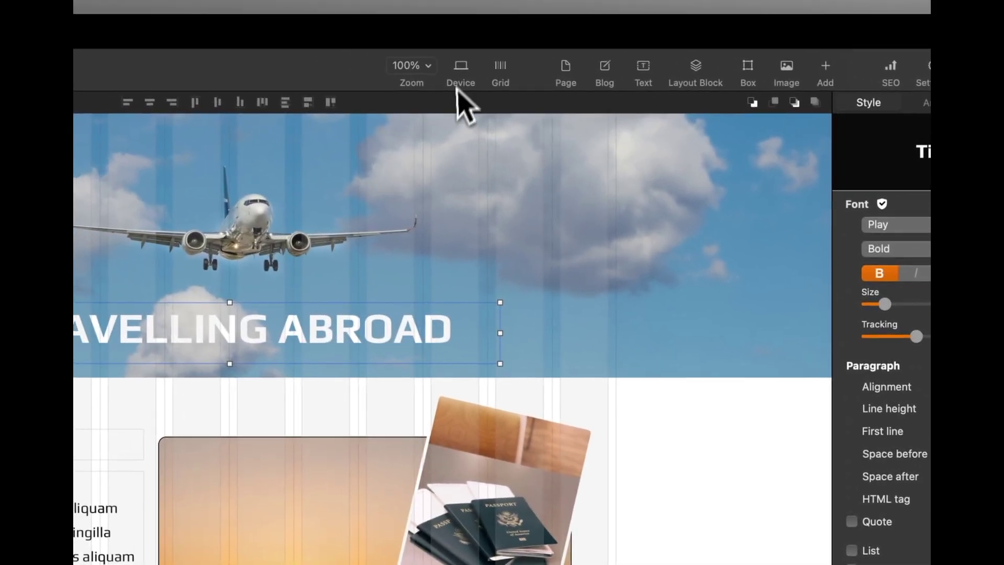
click(327, 34)
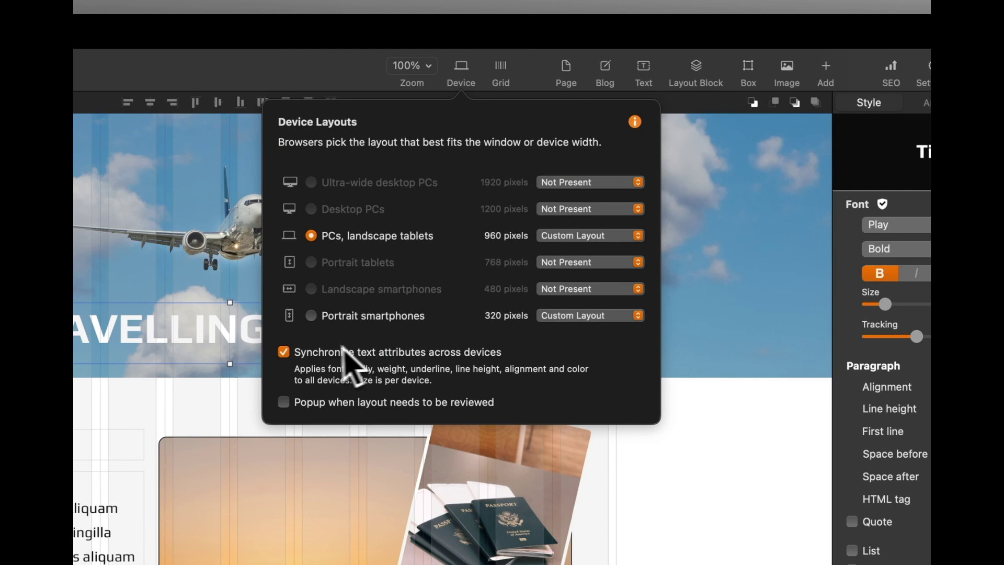
click(312, 319)
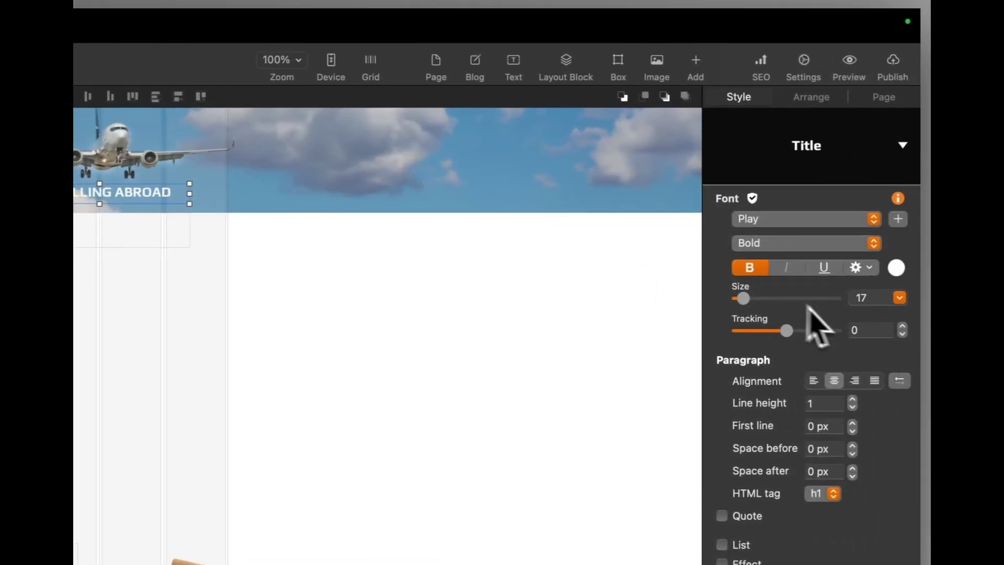
Step: Set the Travelling Abroad title's font size to 21 on the mobile layout and apply the change to the Title style
click(784, 300)
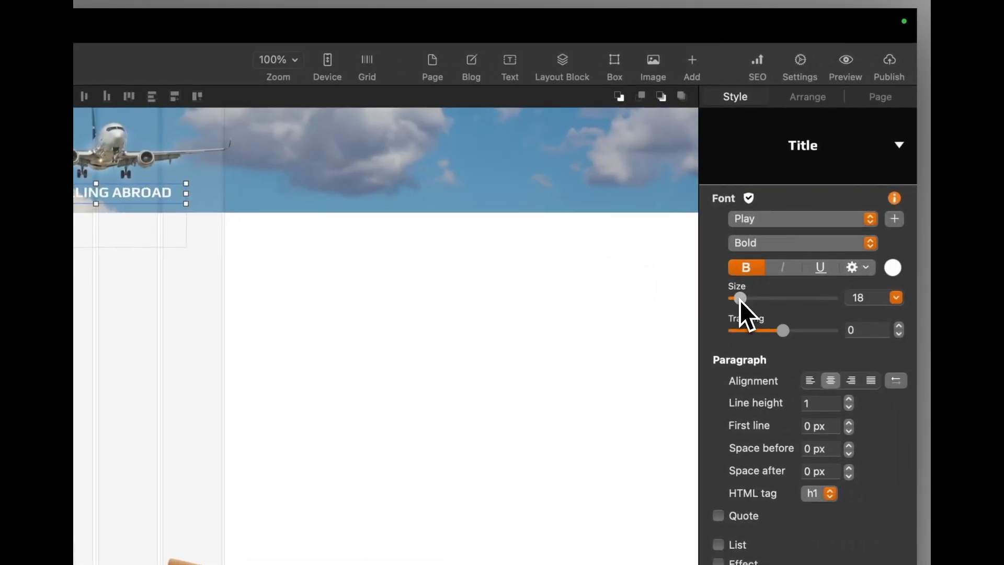
drag(740, 300, 740, 301)
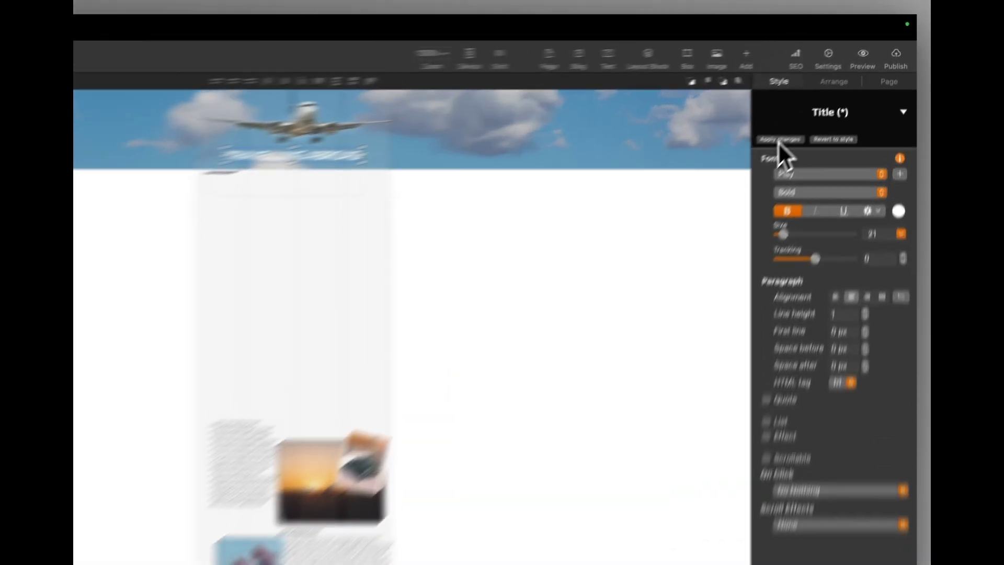
click(826, 98)
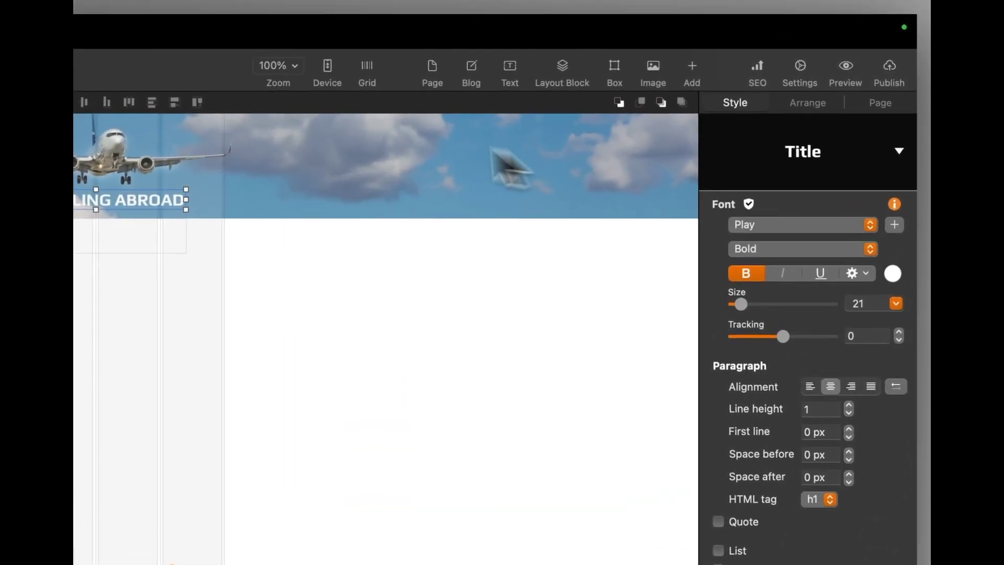
Step: Check on the PCs, landscape tablets layout how the Title style change affects the desktop title, and return to Portrait smartphones
click(327, 67)
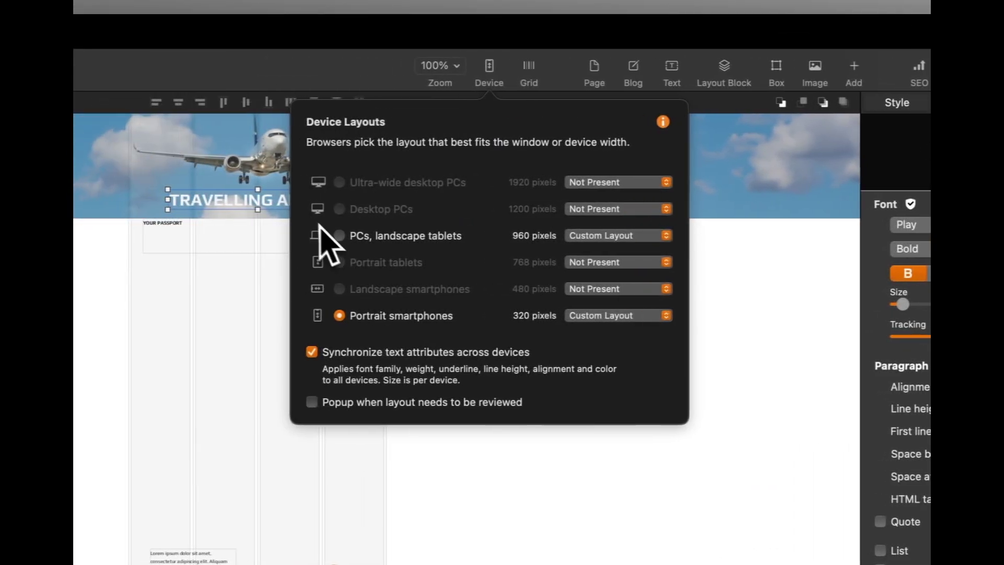
click(339, 236)
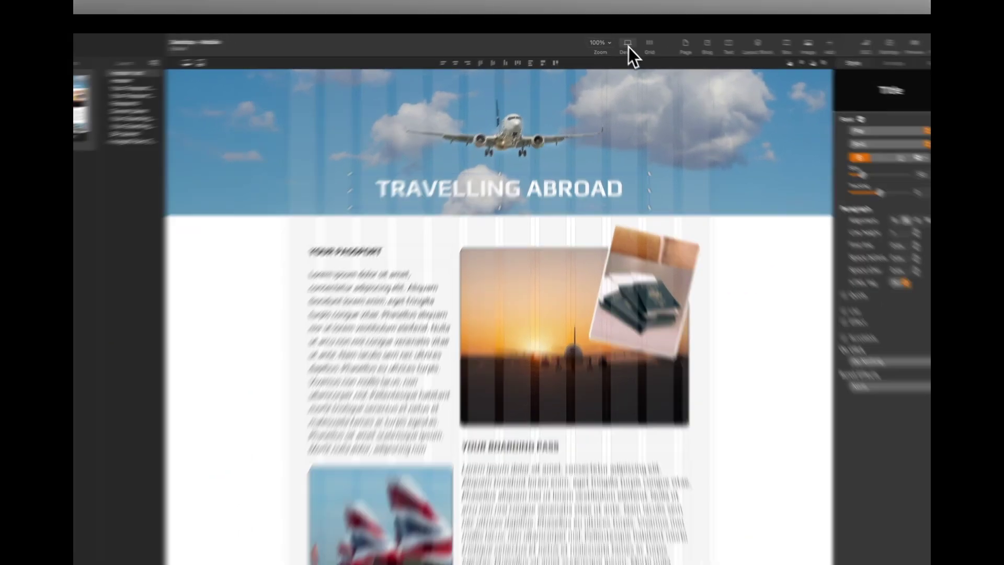
click(620, 41)
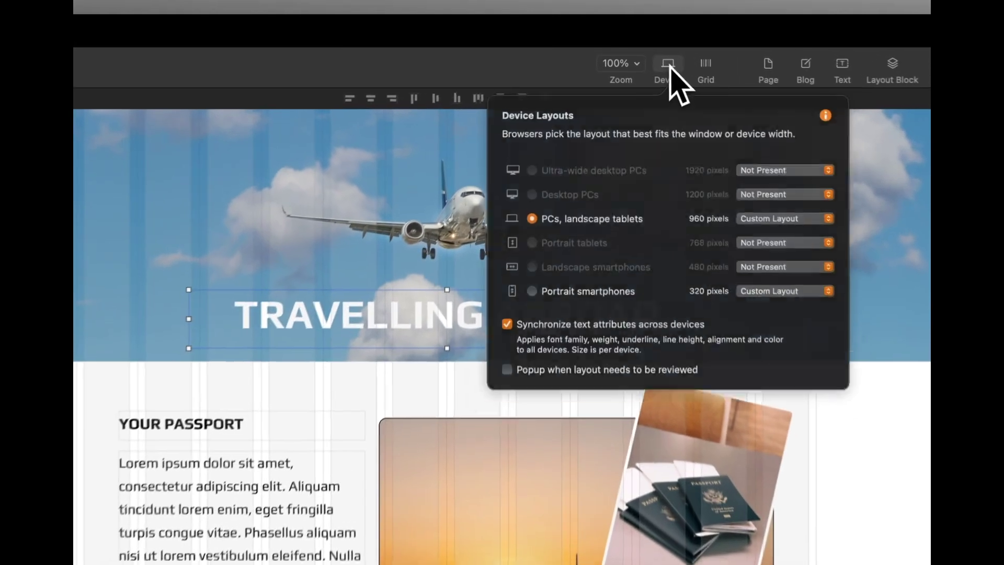
click(531, 292)
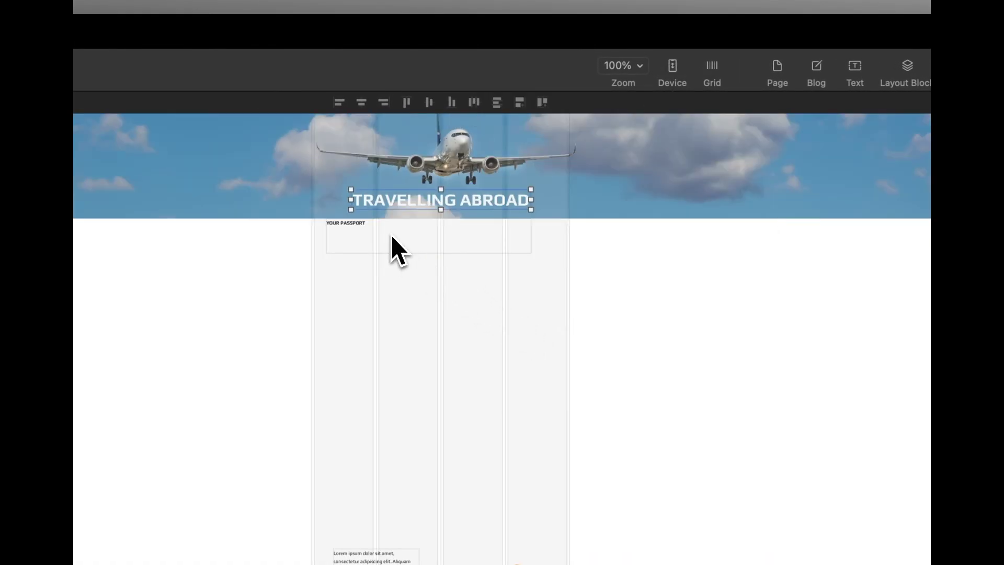
Step: Move the Your Passport heading slightly down, clear of the header image, and enlarge its text
drag(391, 235, 393, 249)
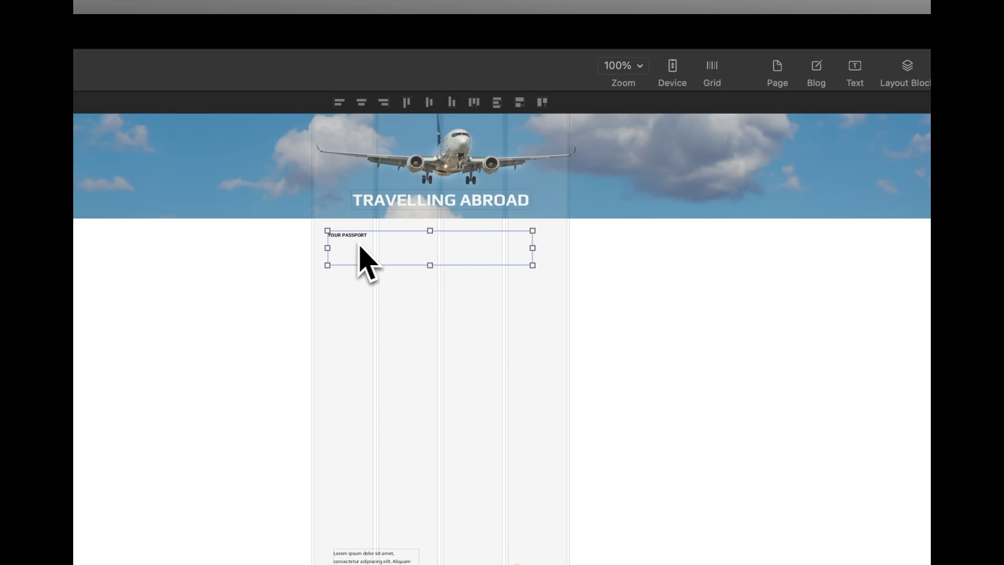
drag(359, 245, 420, 264)
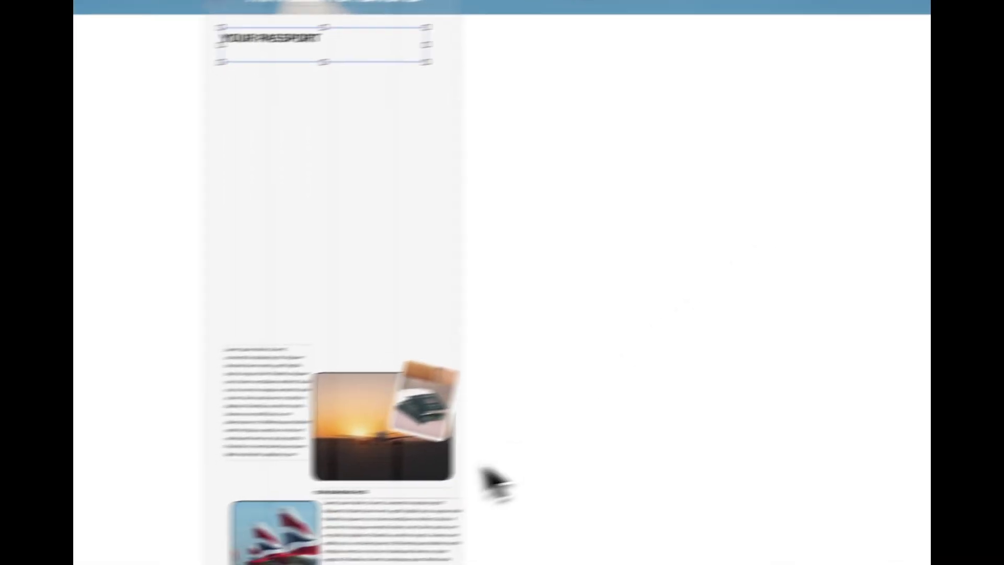
Step: Move the Your Passport body text up the mobile page to sit just beneath its heading
drag(263, 398, 261, 131)
click(334, 233)
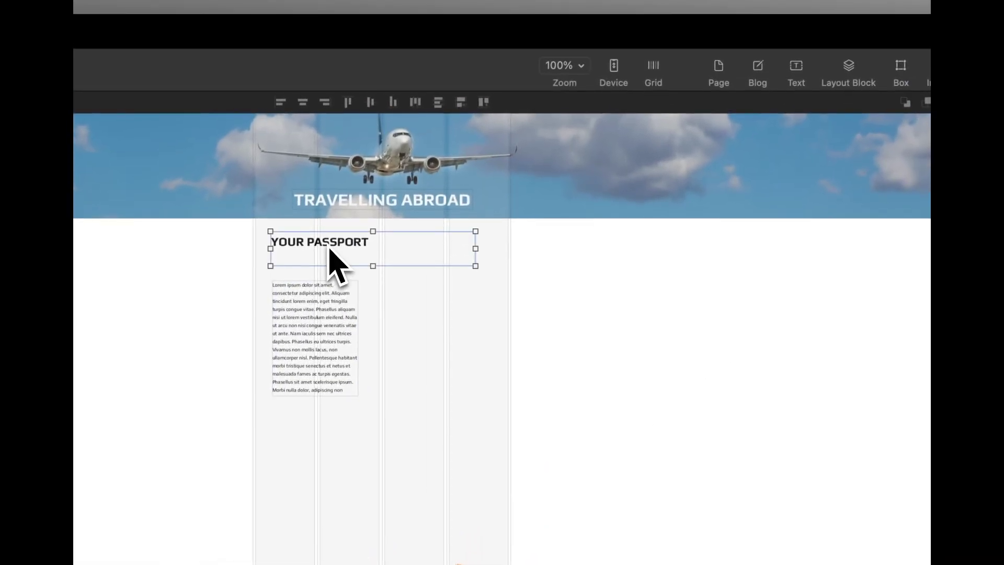
Step: Shorten the Your Passport heading's text box and apply its size 15 text to the Subtitle style
drag(371, 266, 371, 255)
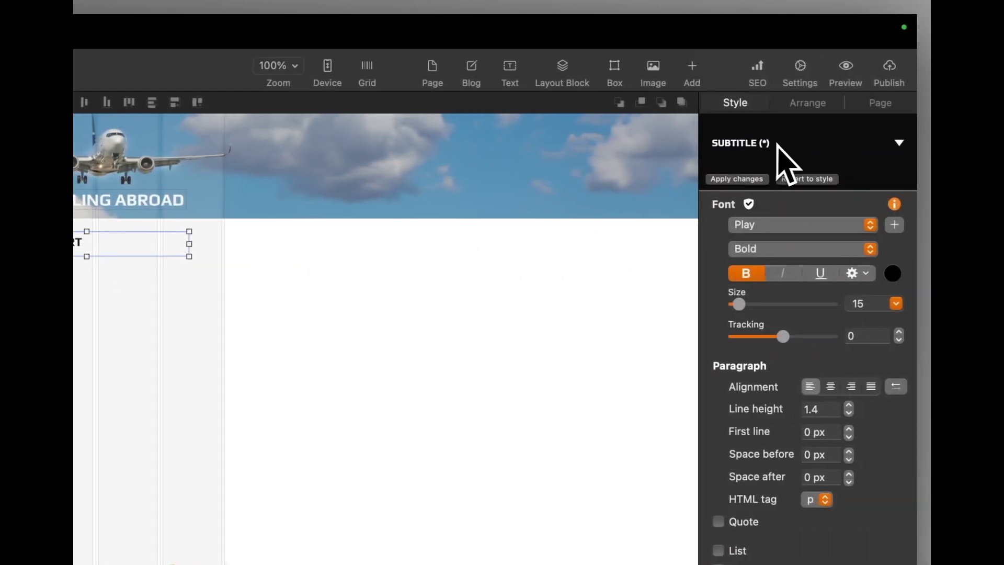
click(736, 179)
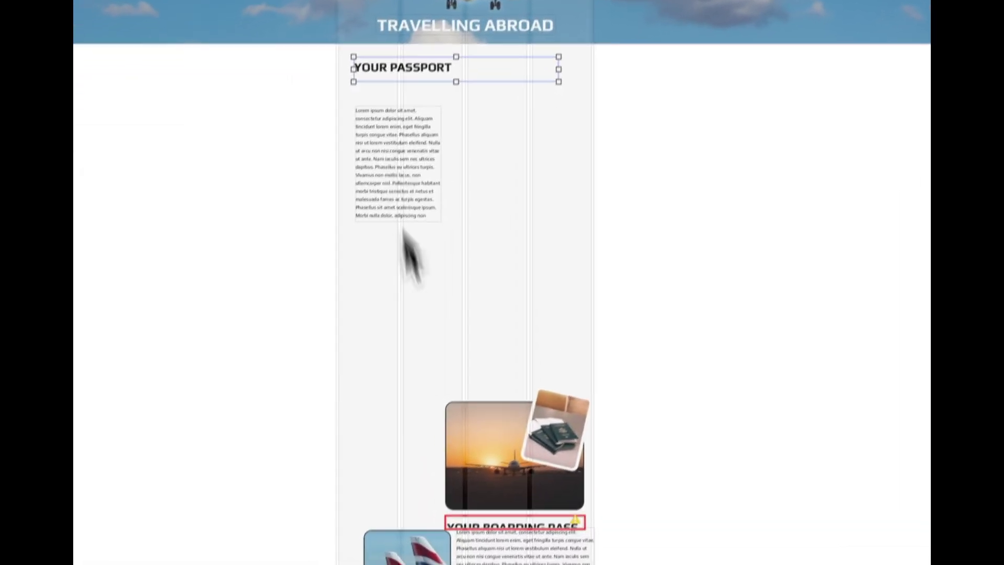
Step: Move the Your Boarding Pass heading up above the sunset plane image and enlarge its box to fit the text
drag(514, 526, 501, 341)
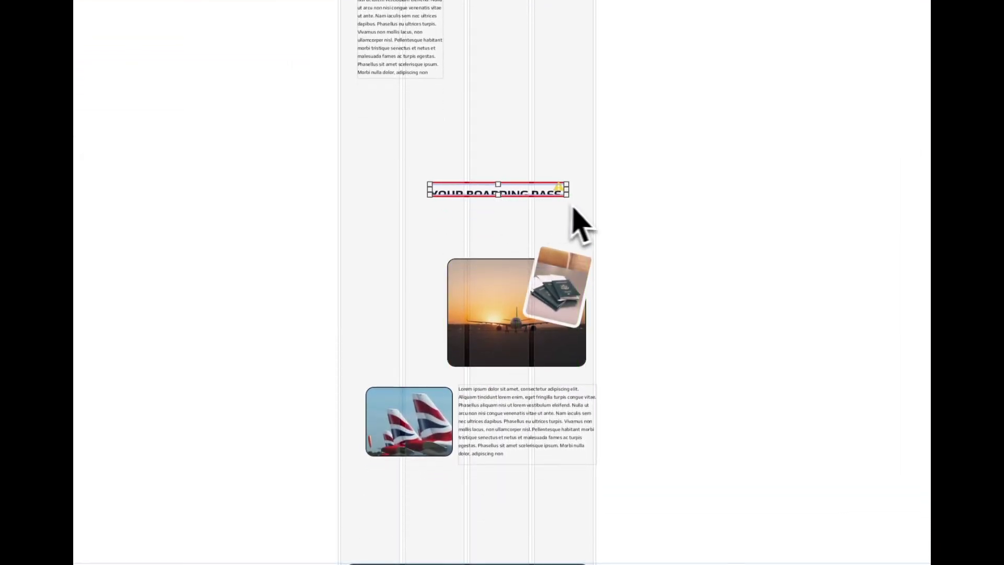
drag(567, 196, 578, 203)
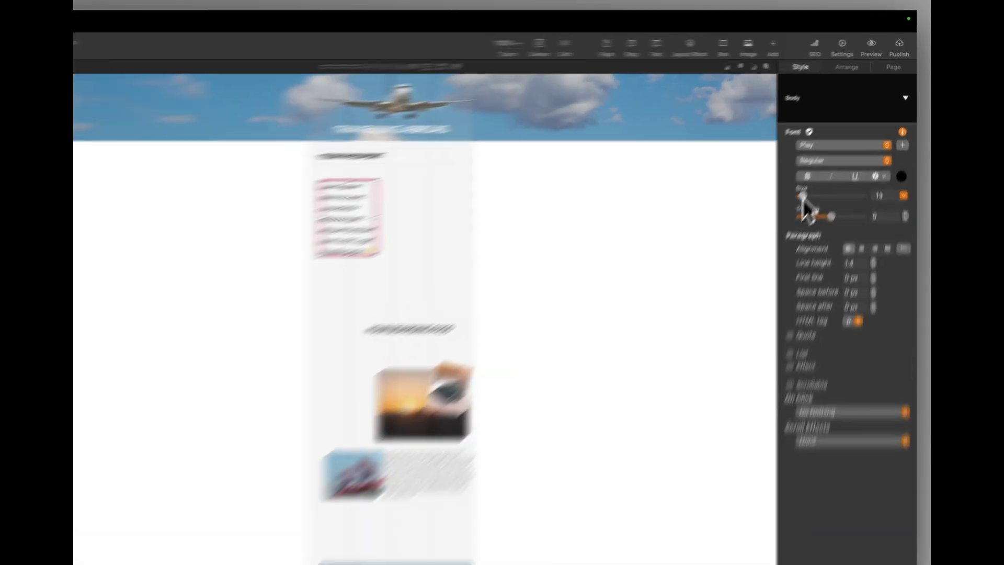
Step: Enlarge the Your Passport body text to size 13, widen its box across the column, and position it just beneath its heading
drag(829, 160, 826, 159)
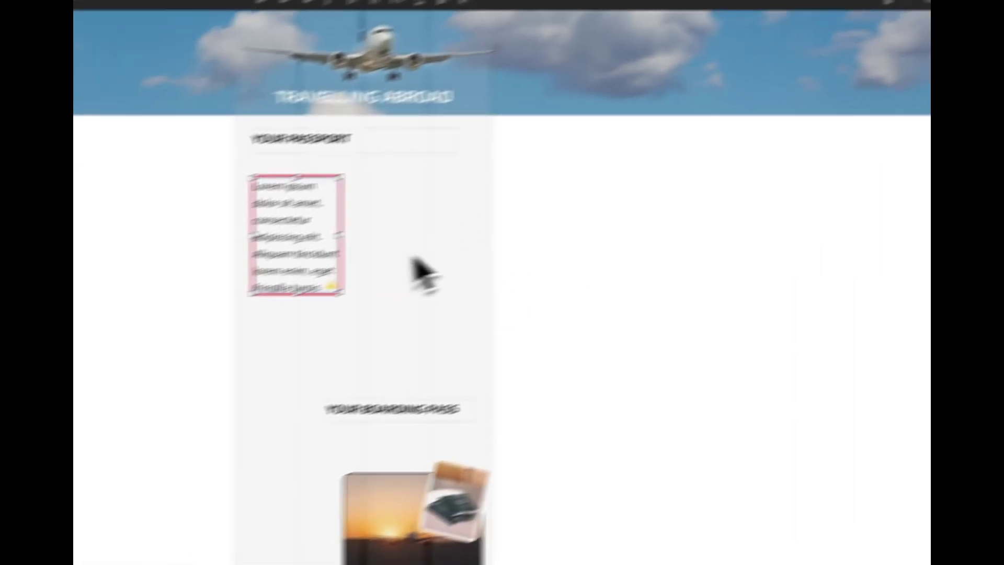
drag(339, 233, 424, 223)
drag(533, 188, 590, 188)
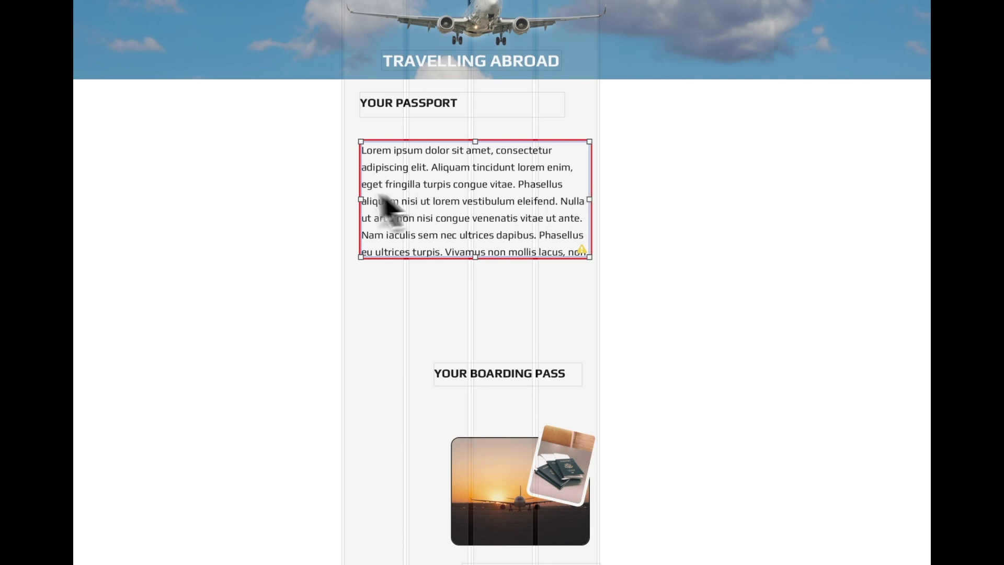
drag(419, 199, 417, 172)
drag(393, 112, 390, 111)
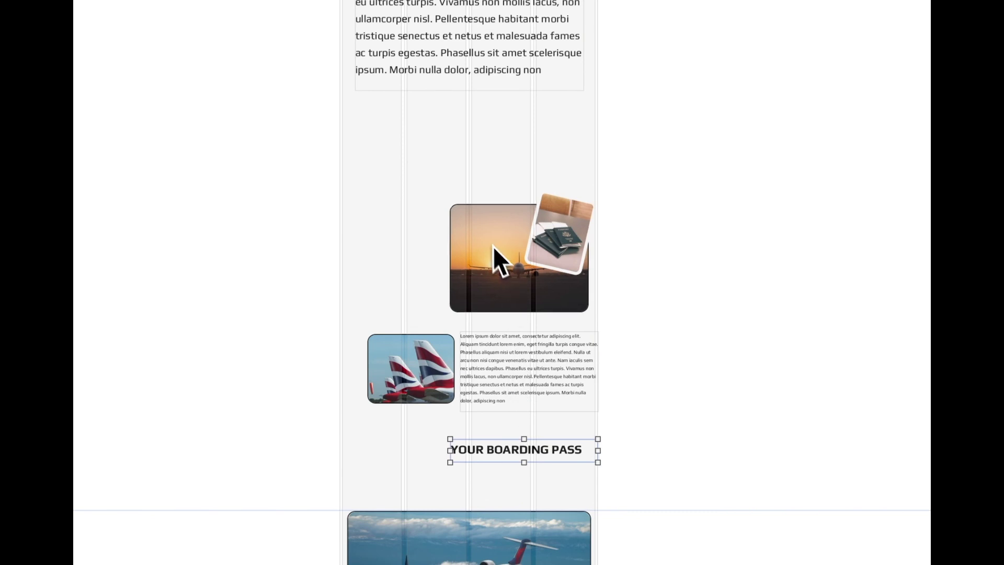
Step: Place the sunset plane image directly below the Your Passport body text and enlarge it to match the text's width
drag(494, 246, 397, 128)
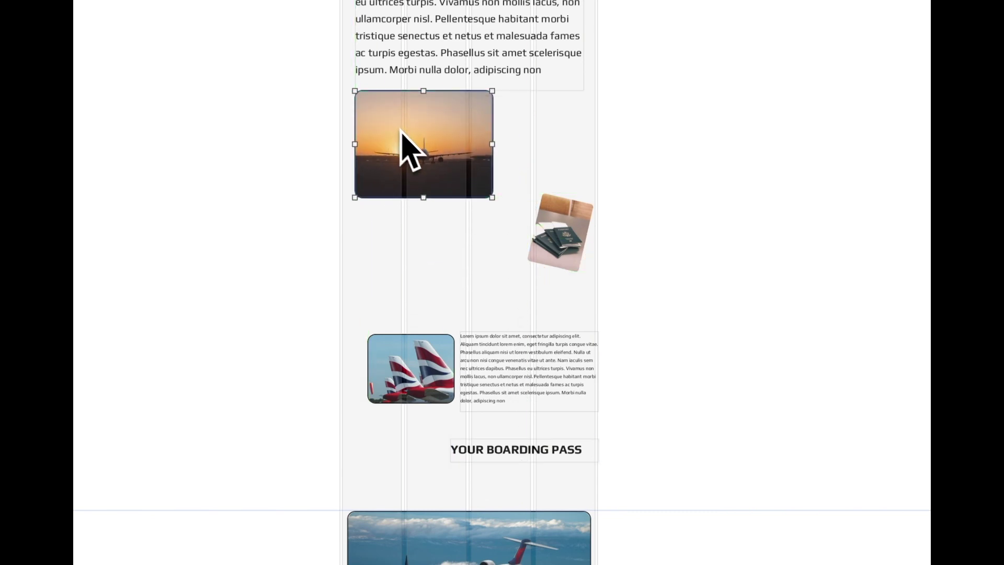
drag(490, 196, 585, 265)
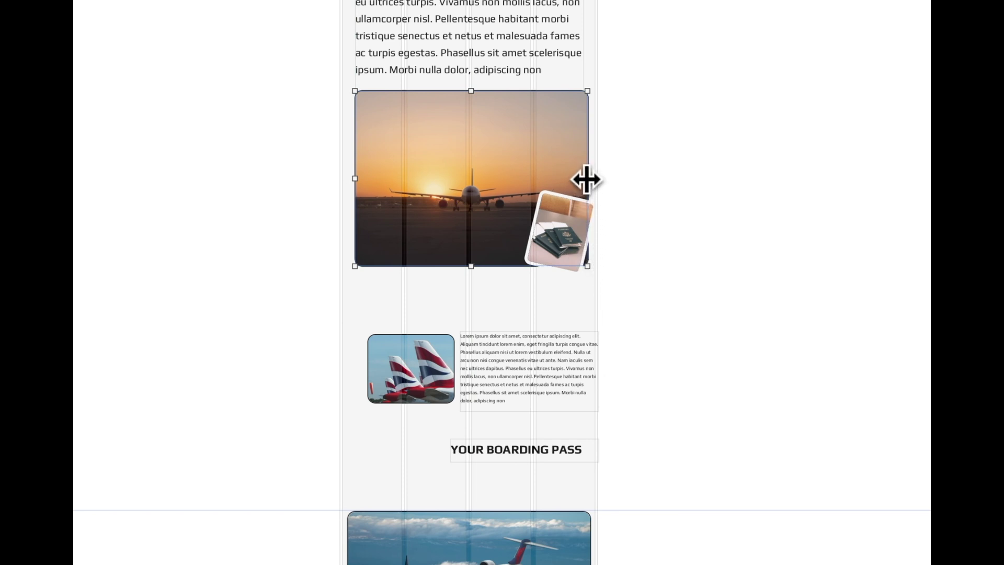
drag(585, 180, 581, 177)
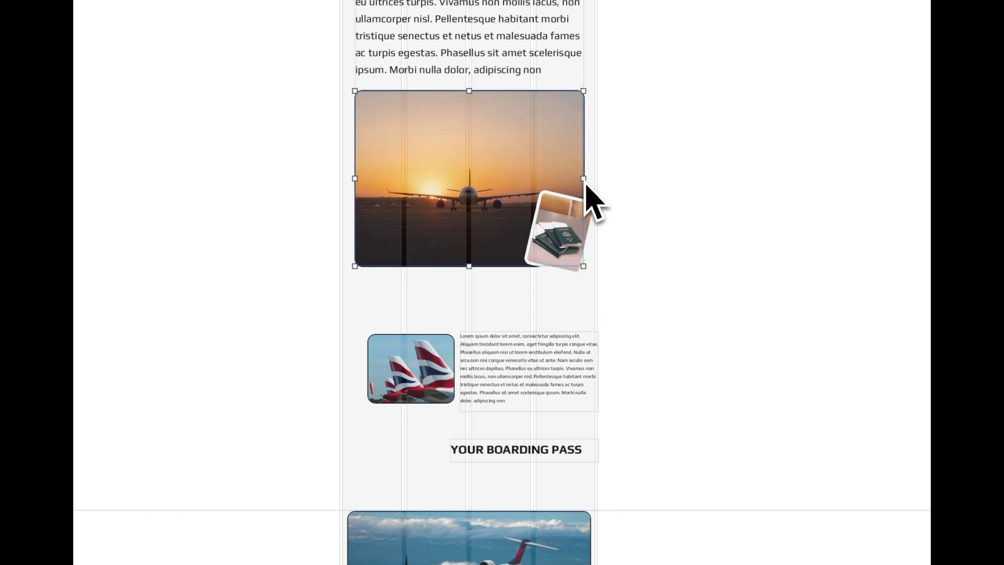
Step: Enlarge the passports image over the sunset image's upper right corner, and nudge the sunset image down from the text
click(560, 265)
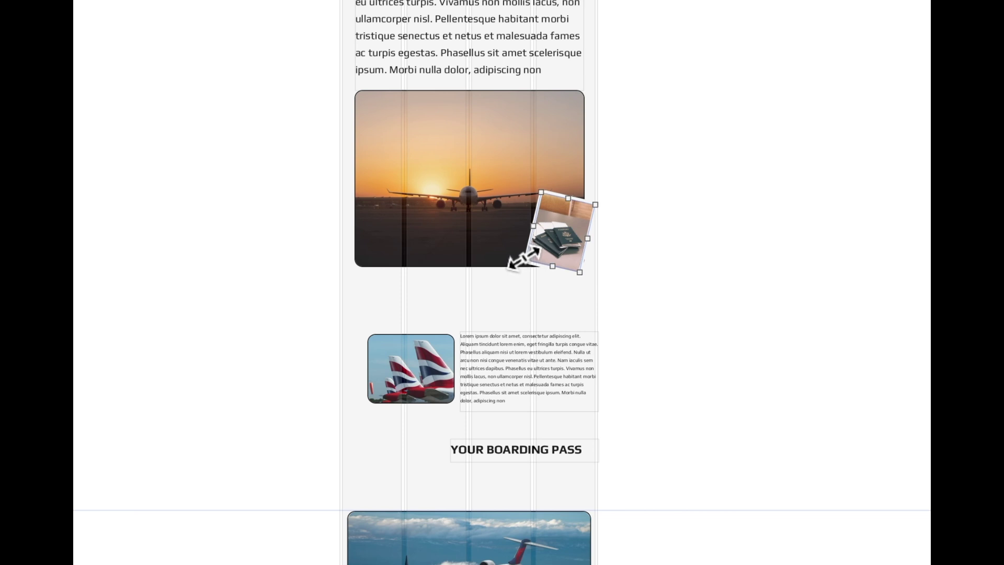
drag(522, 258, 537, 167)
click(450, 241)
key(shift+Down)
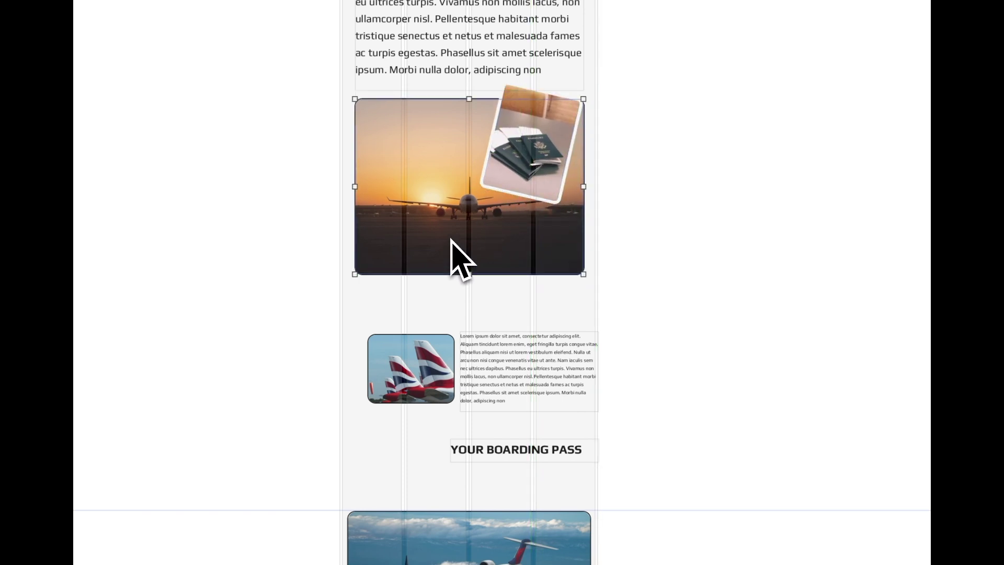
key(shift+Down)
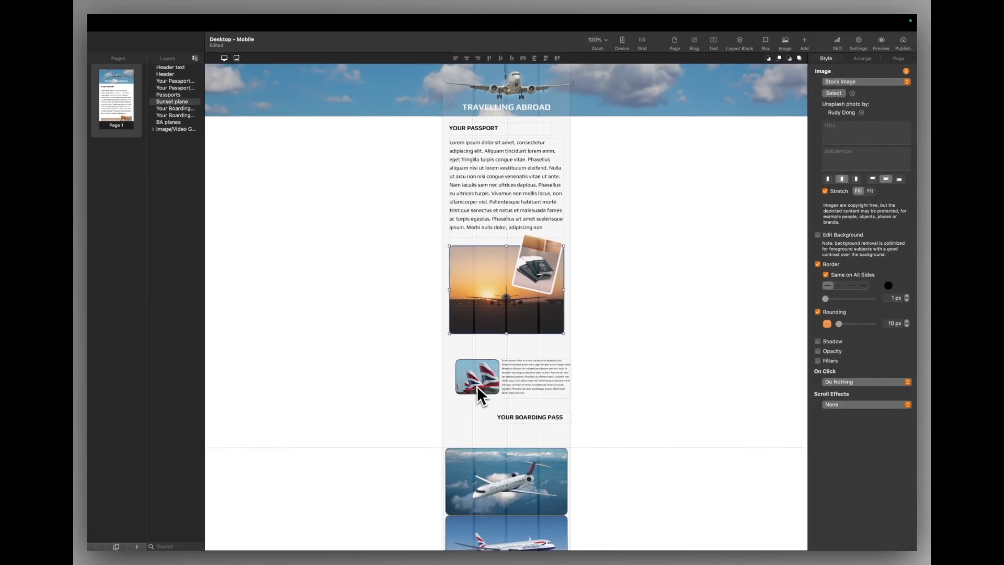
Step: Shift the plane image grid and the tail-fins image down the page, and move the Boarding Pass body text beneath the sunset image
scroll(497, 448, down, 5)
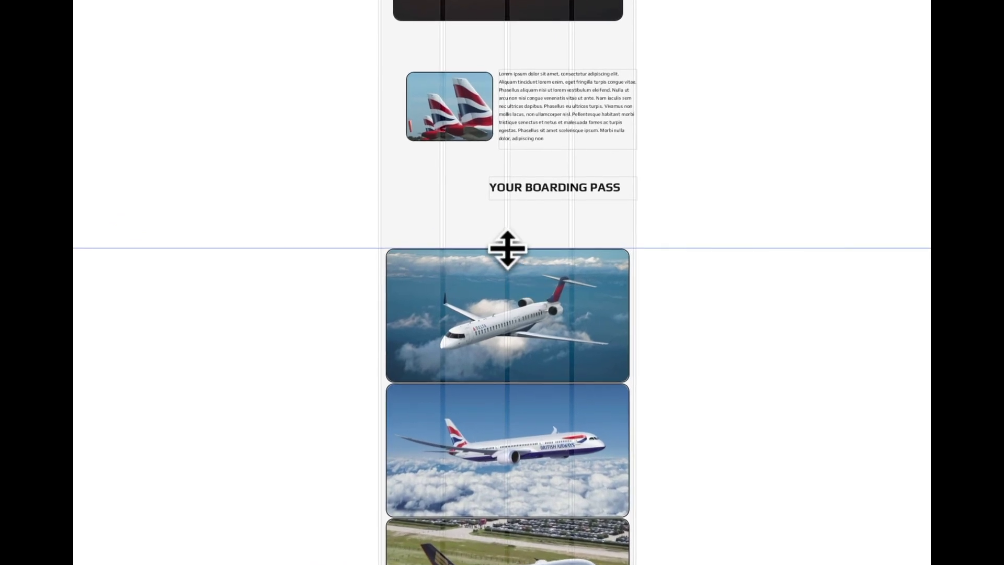
drag(507, 249, 507, 471)
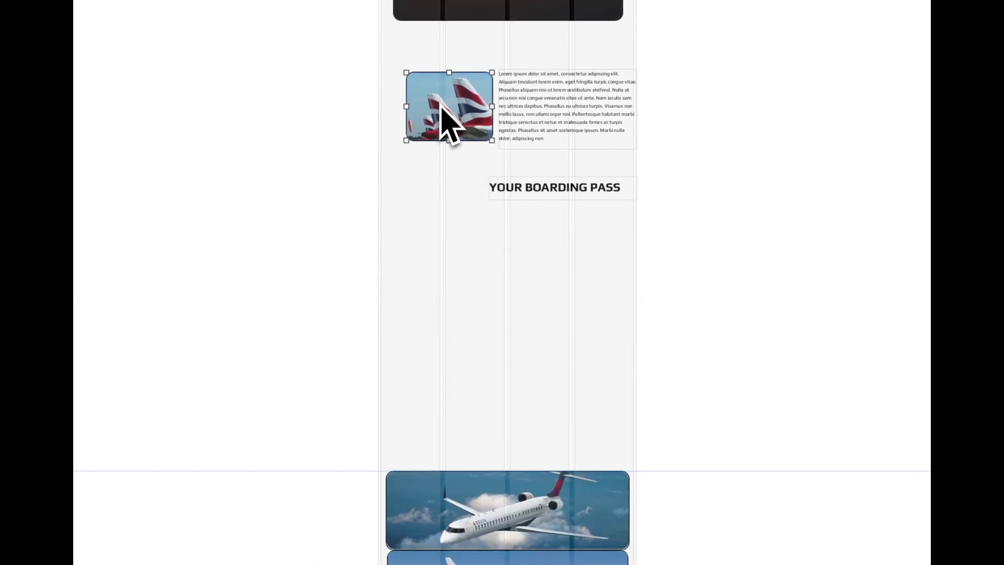
drag(449, 124, 465, 292)
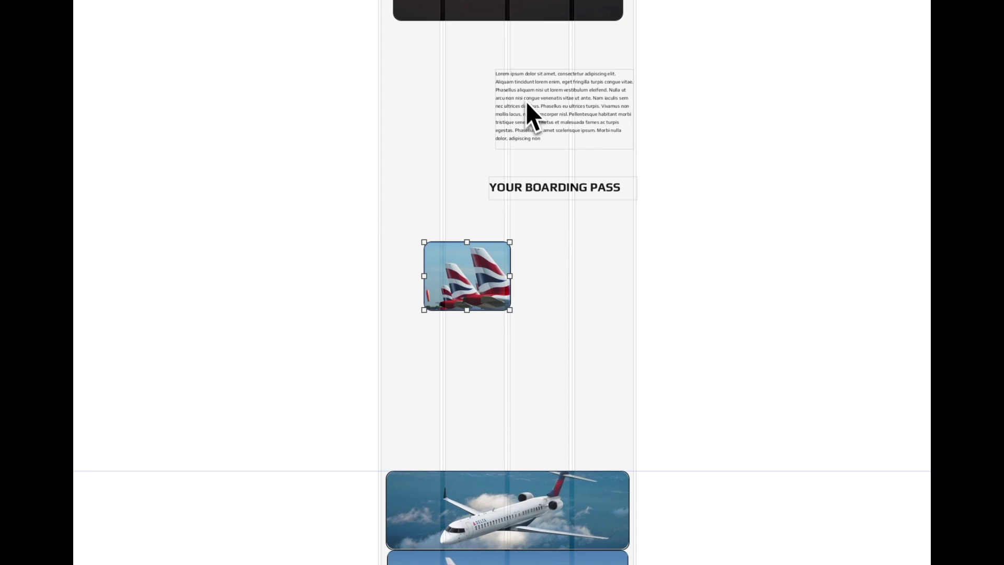
drag(530, 112, 421, 72)
Step: Apply the Your Passport body text's size 13 formatting to the Body style
scroll(421, 73, up, 7)
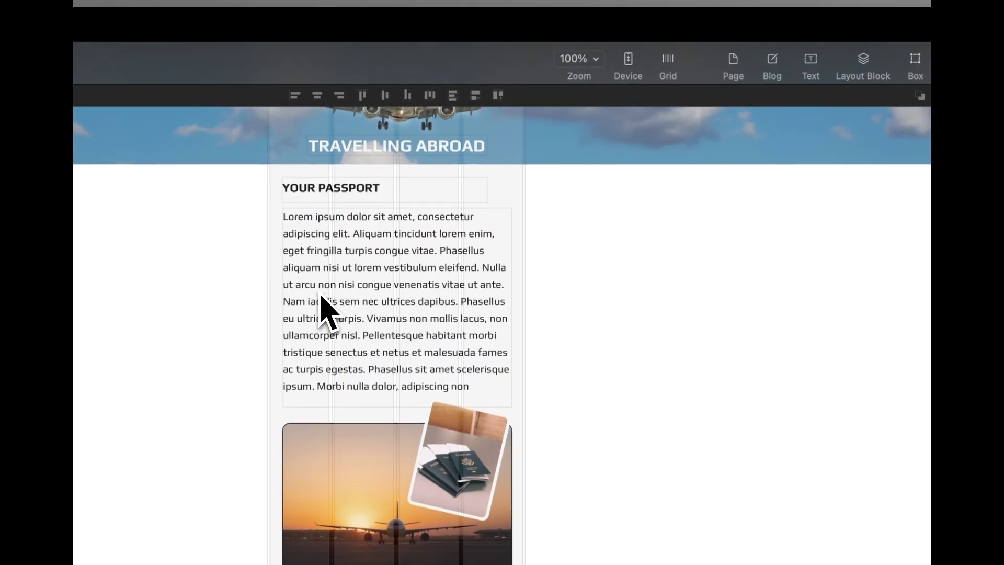
click(348, 309)
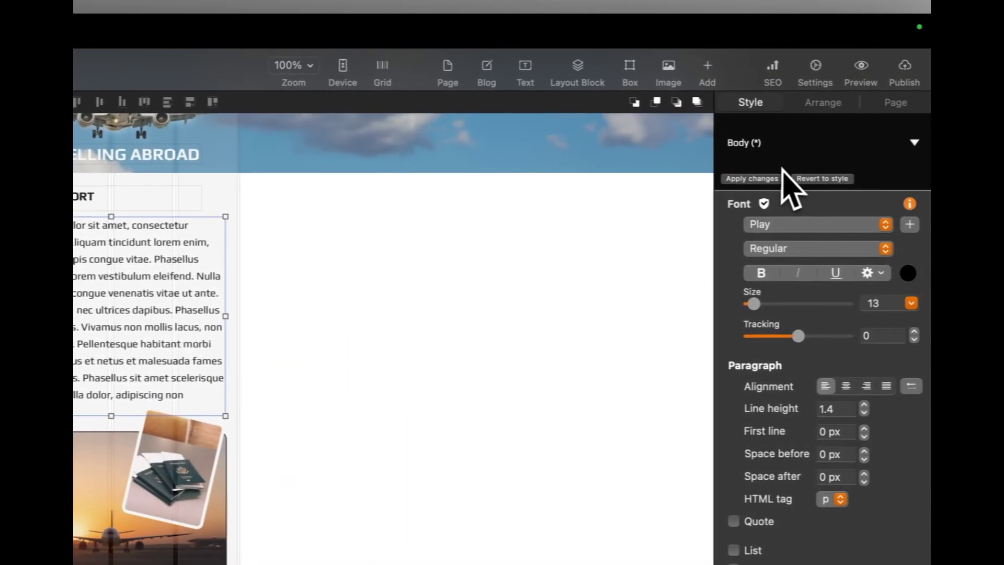
click(751, 178)
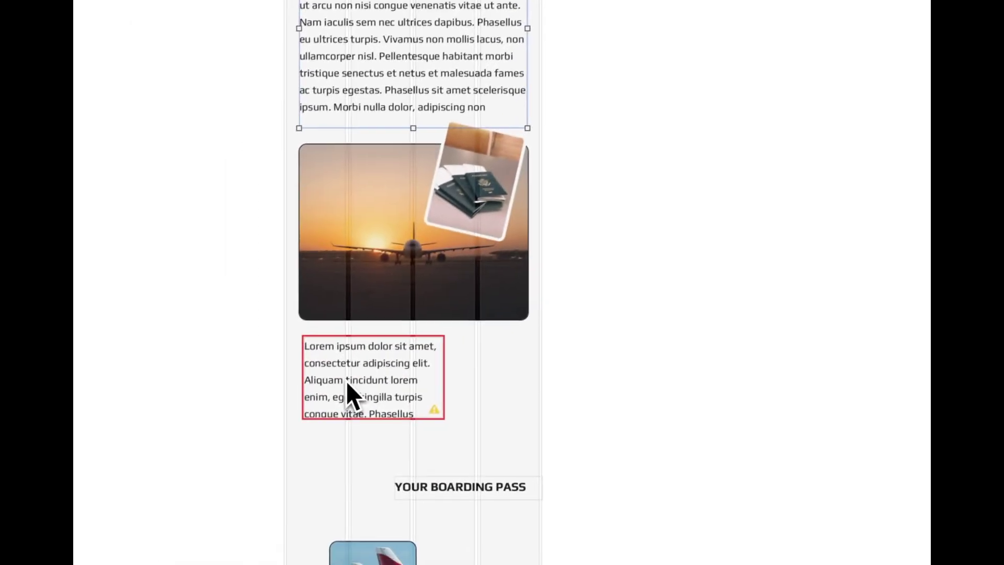
Step: Stack the Your Boarding Pass heading and body text beneath the sunset image, and enlarge the body box until all its text fits
drag(347, 381, 352, 419)
drag(472, 490, 383, 346)
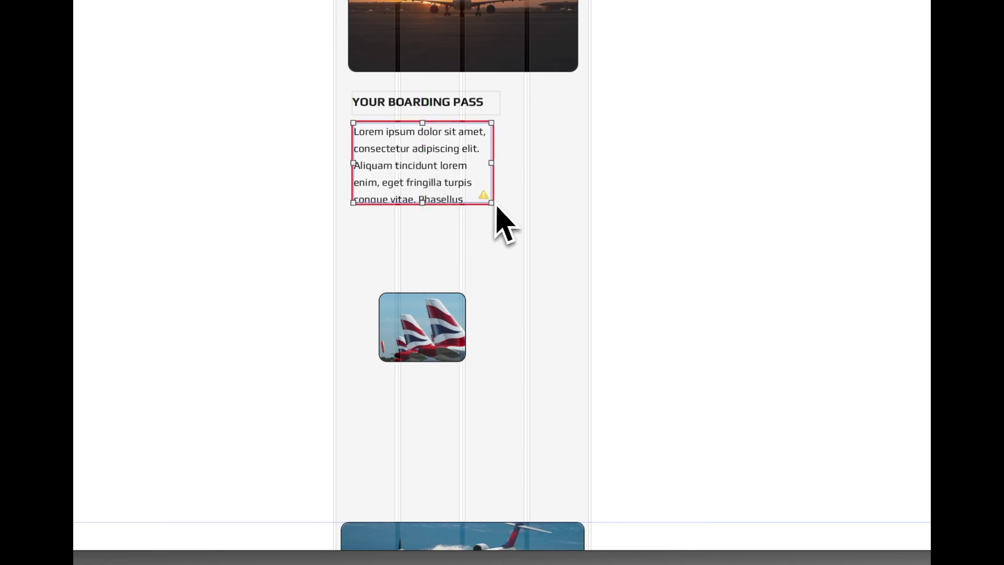
drag(494, 202, 579, 368)
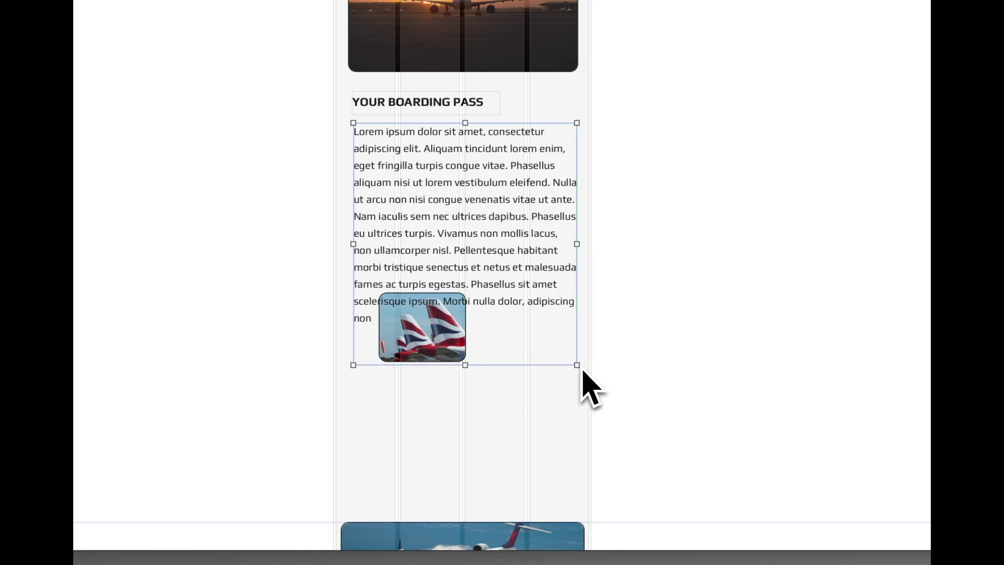
Step: Move the tail-fins image below the Boarding Pass body text and enlarge it to the text's width
double_click(423, 339)
click(479, 353)
click(473, 383)
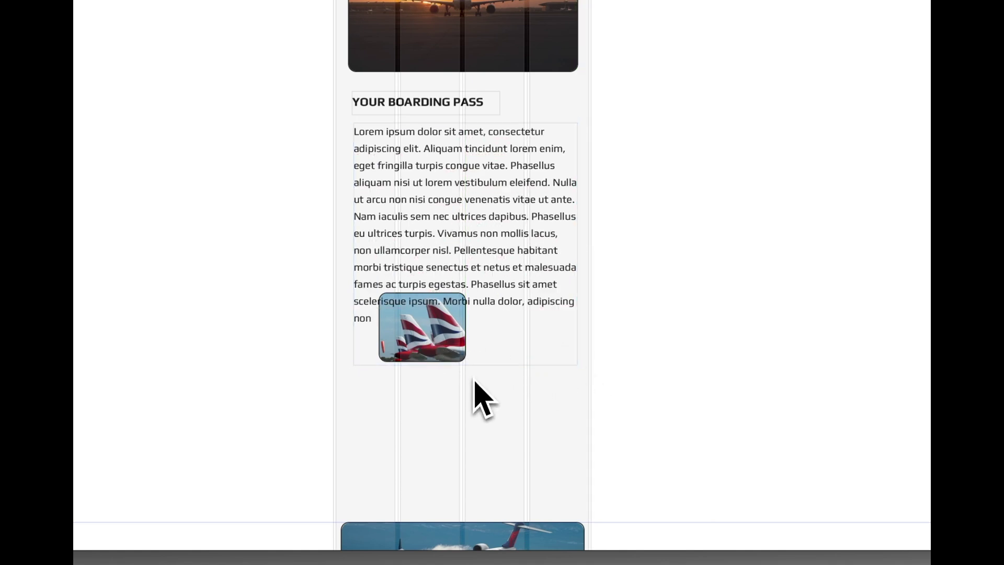
click(480, 363)
drag(464, 365, 562, 482)
Step: Lengthen the mobile page and stretch the plane grid's images to a height of 207
scroll(565, 477, down, 7)
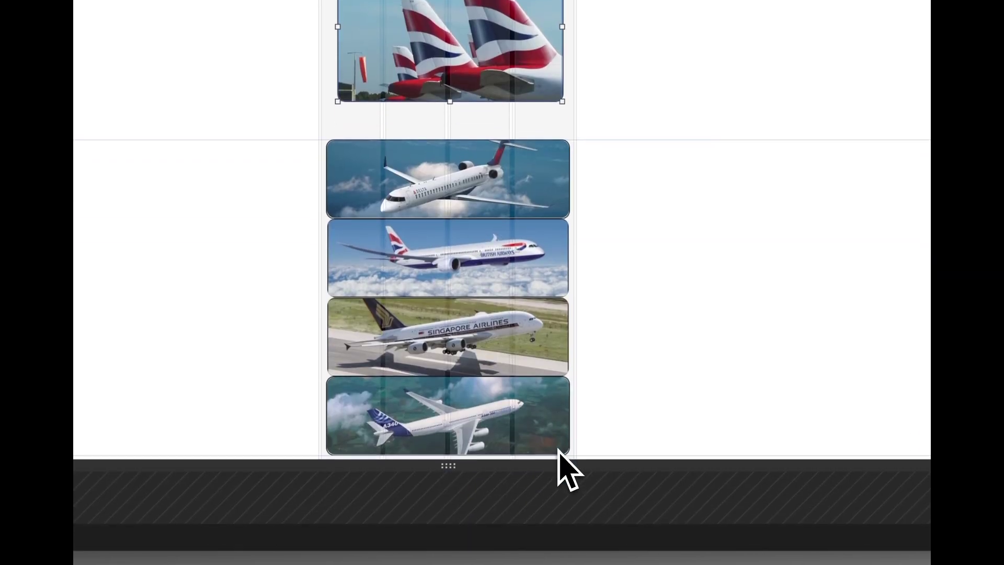
mouse_move(447, 491)
mouse_down()
mouse_move(448, 560)
mouse_move(448, 481)
mouse_up()
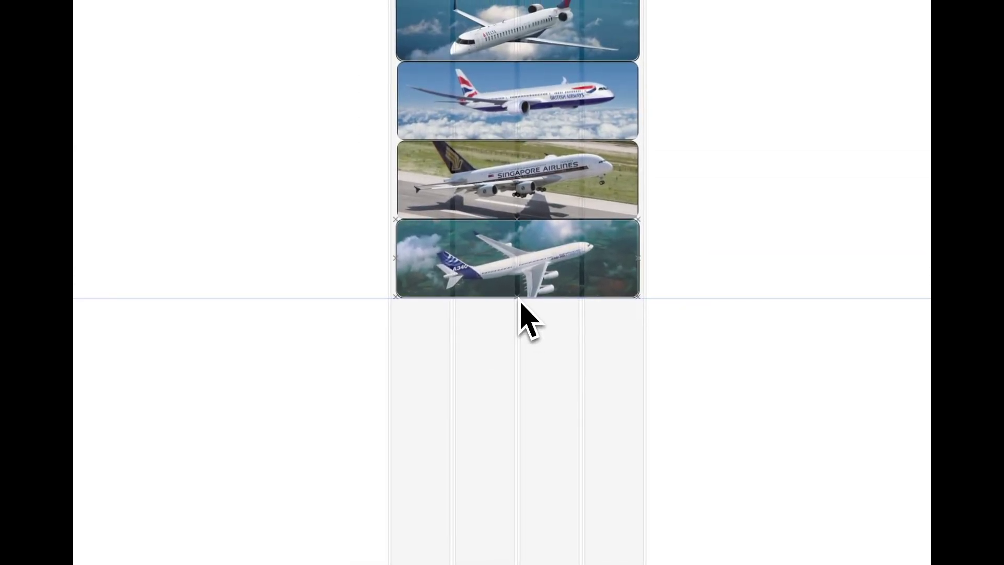
click(519, 287)
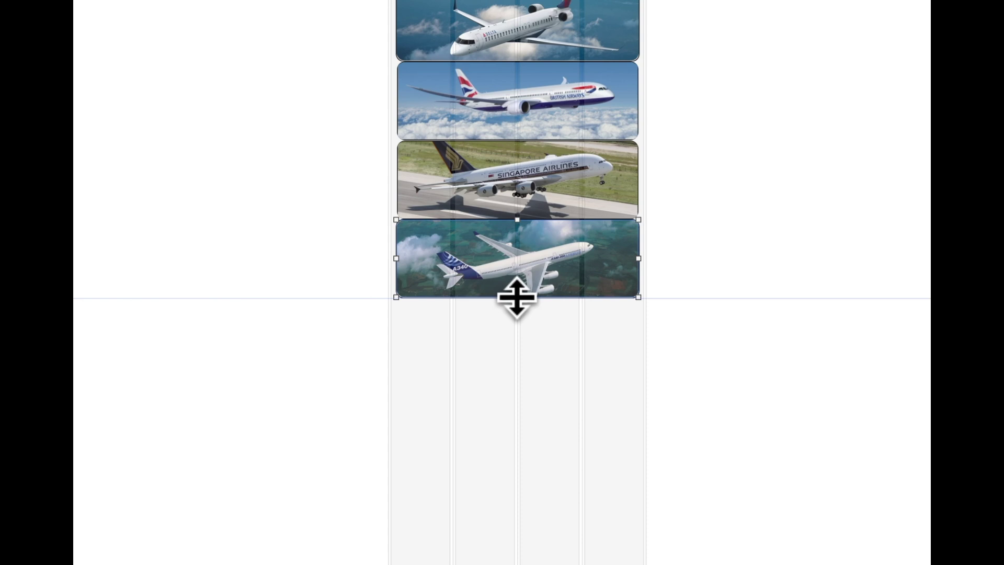
drag(516, 297, 516, 421)
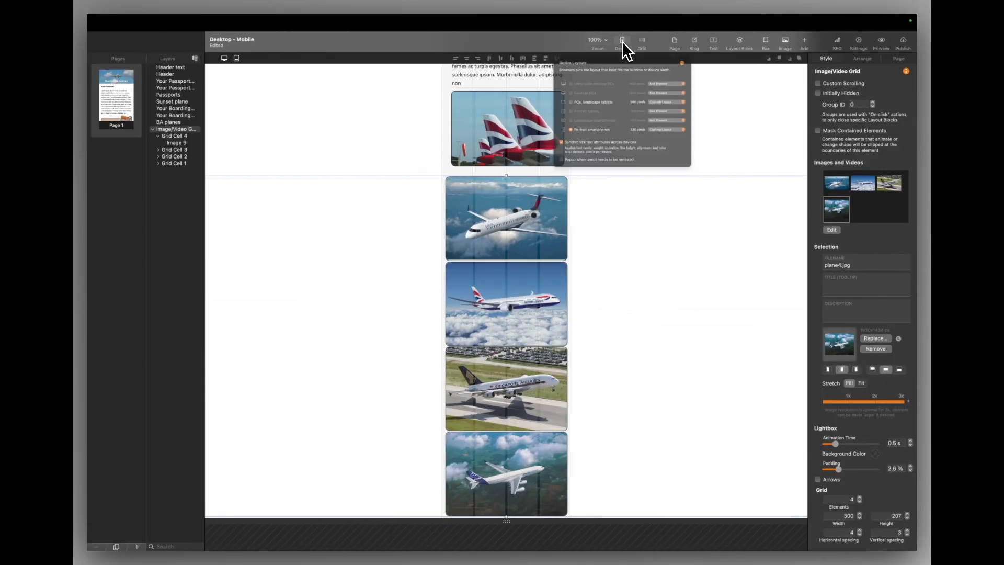
Step: Check the page's arrangement on the PCs, landscape tablets layout, and return to Portrait smartphones
click(546, 126)
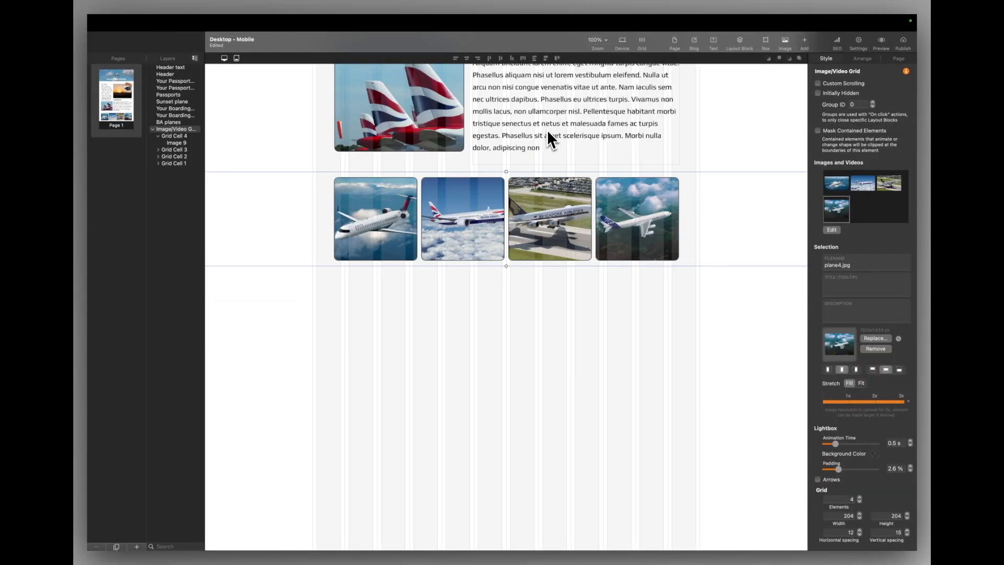
scroll(661, 250, up, 8)
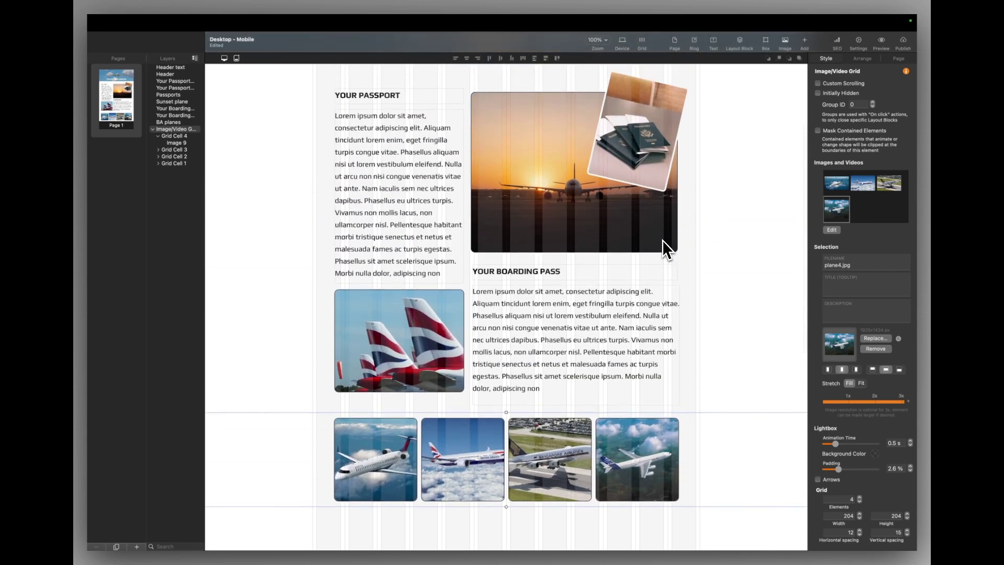
scroll(662, 242, up, 1)
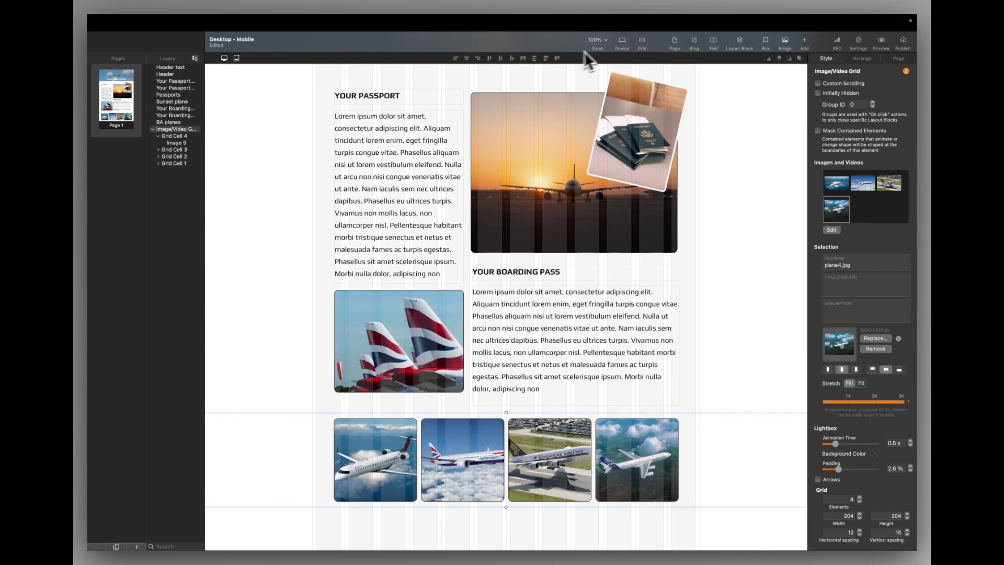
click(623, 44)
click(547, 166)
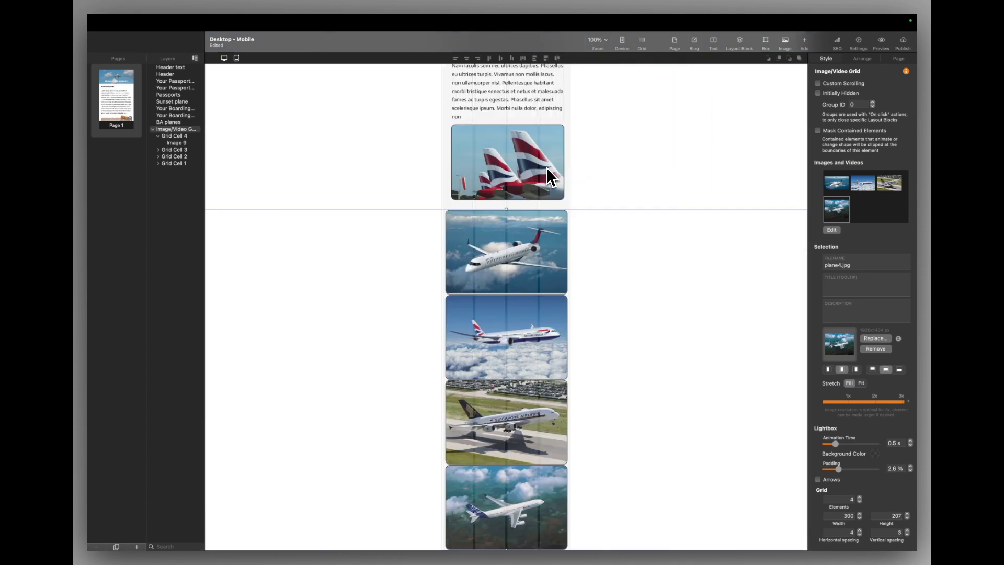
Step: Switch to the phone preview in QuickTime Player to review the Travelling Abroad mobile page, and return to Sparkle
key(super+Tab)
key(super+Tab)
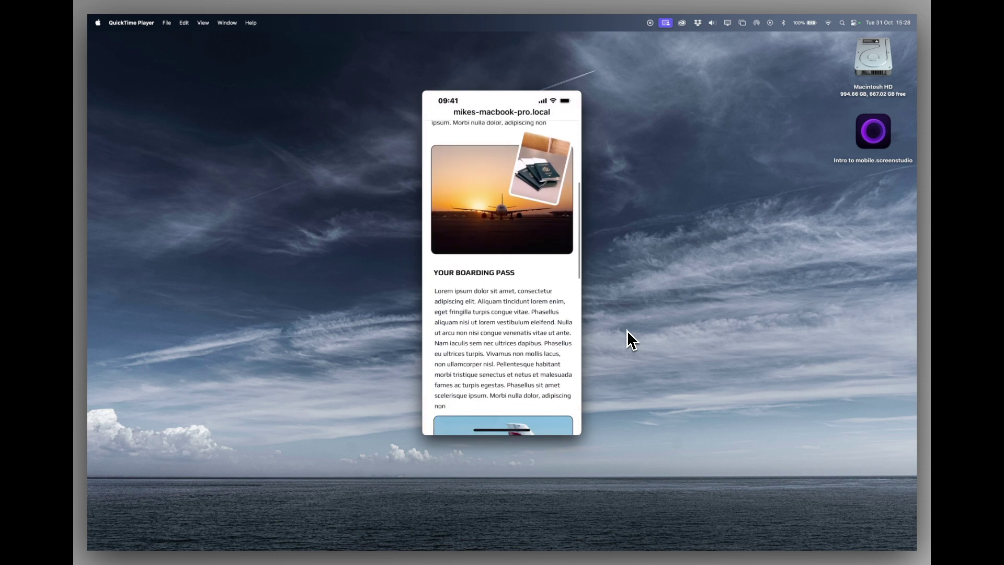
key(super+Tab)
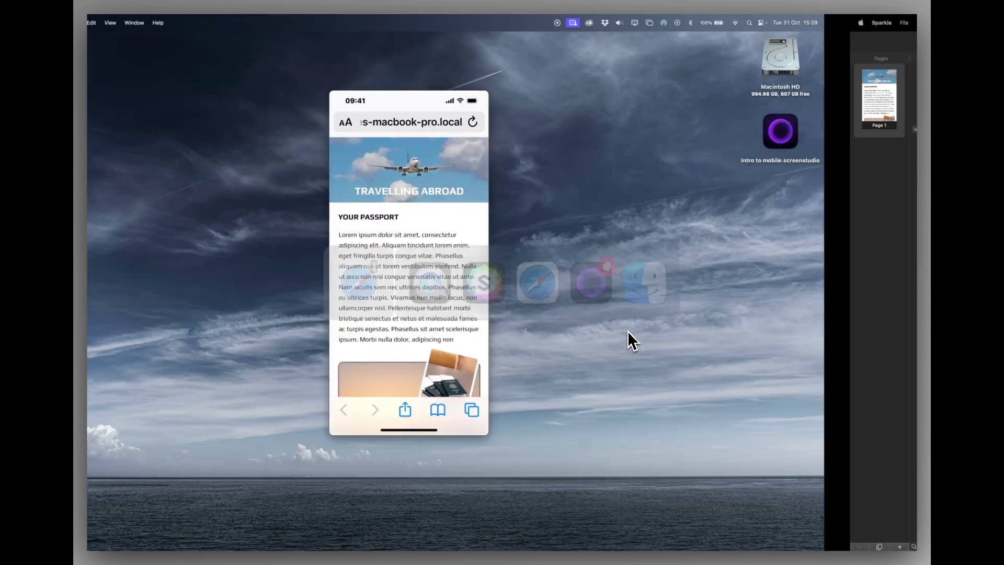
Step: Examine the mobile page version that combines heading and body in one text box, from the Your Passport text down to the plane images
scroll(590, 184, up, 10)
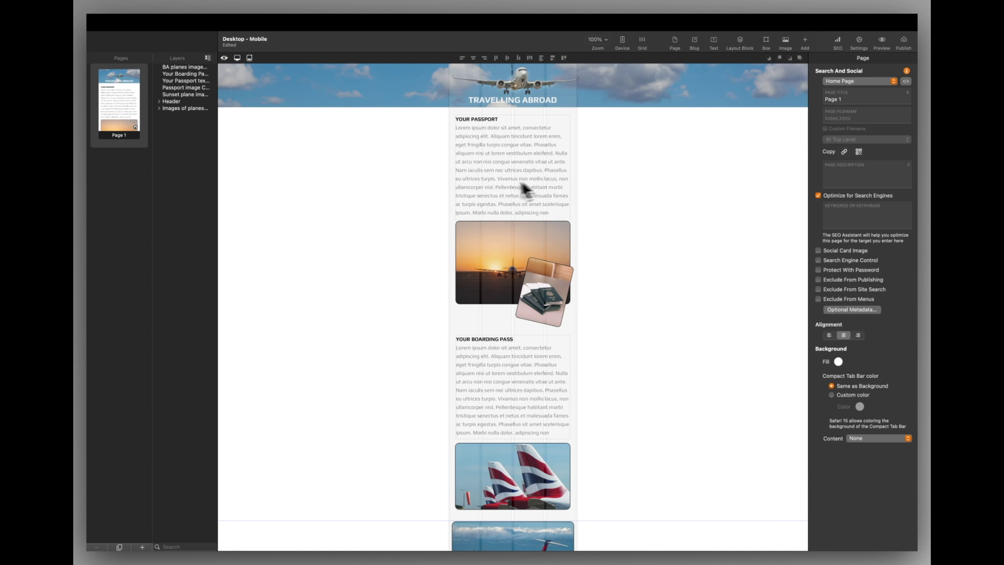
click(488, 180)
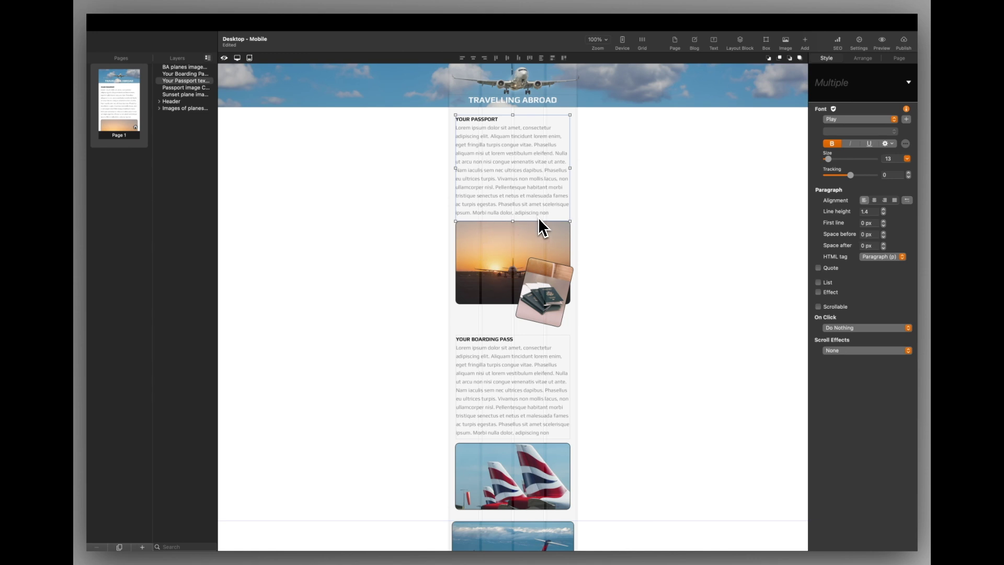
scroll(525, 426, down, 3)
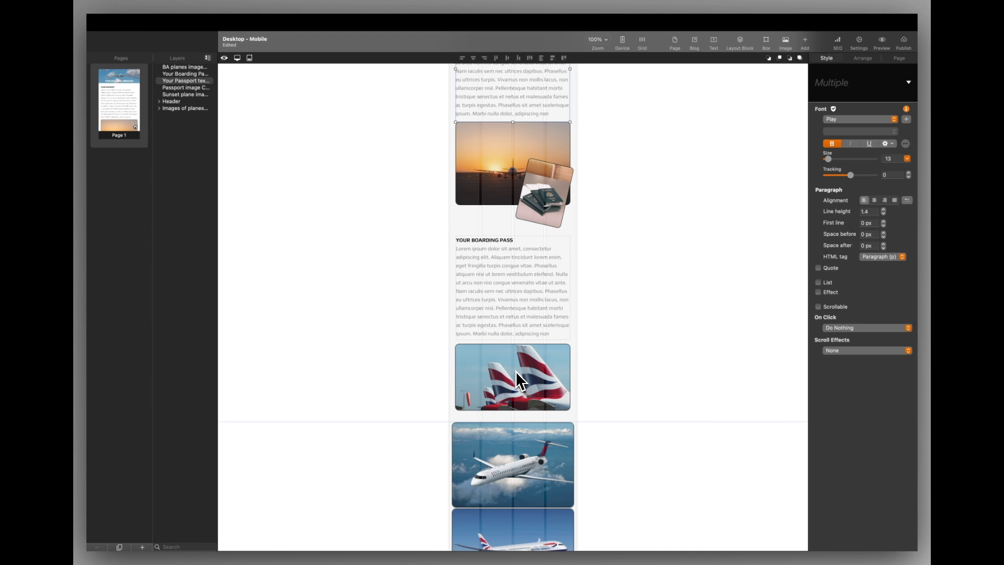
Step: Cut the Your Passport text box together with the sunset plane and passport images from the page
scroll(515, 371, up, 3)
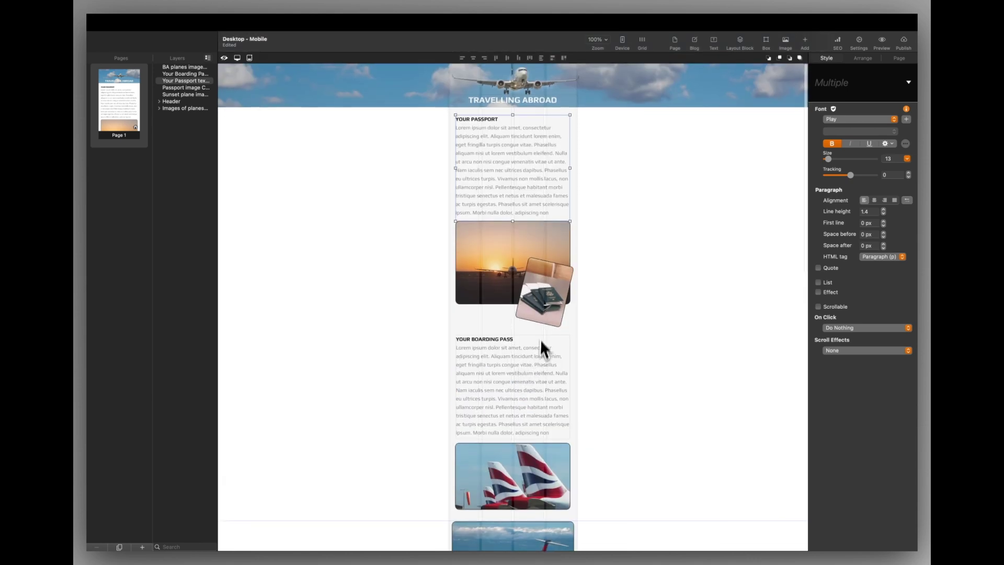
shift+click(508, 264)
shift+click(548, 300)
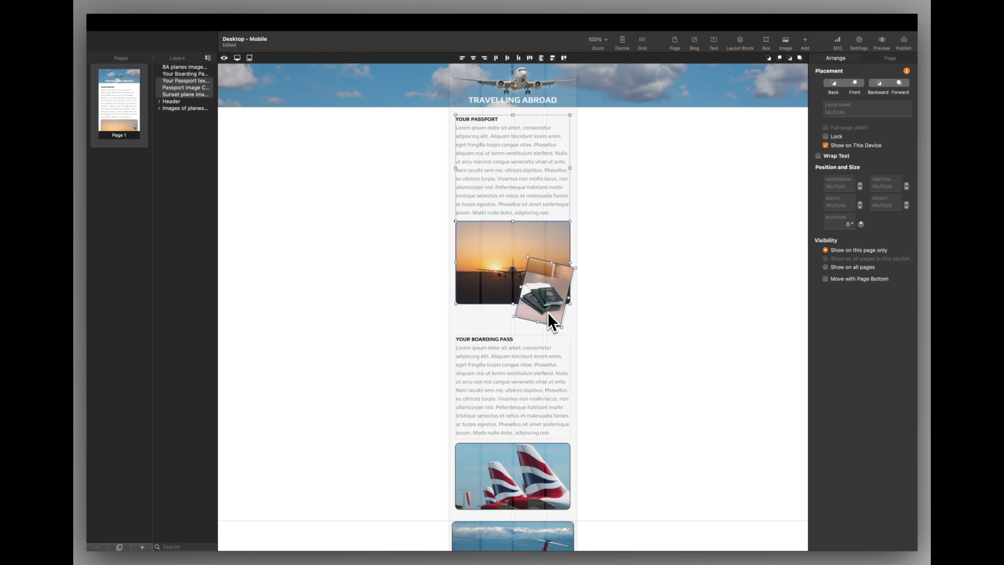
key(BackSpace)
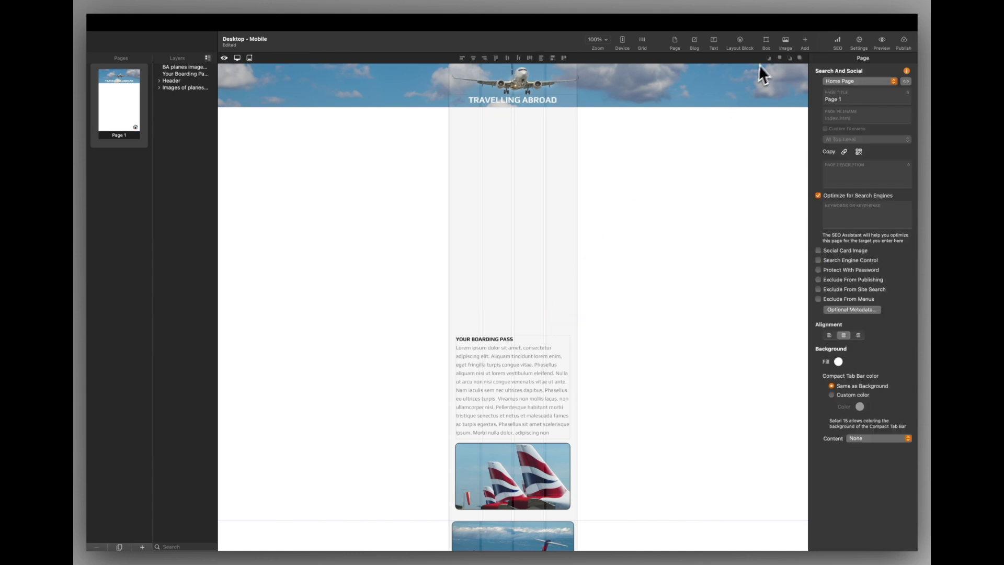
Step: Add a layout block from the header down to the Your Boarding Pass text and paste the cut passport text and images into it
click(805, 42)
click(673, 146)
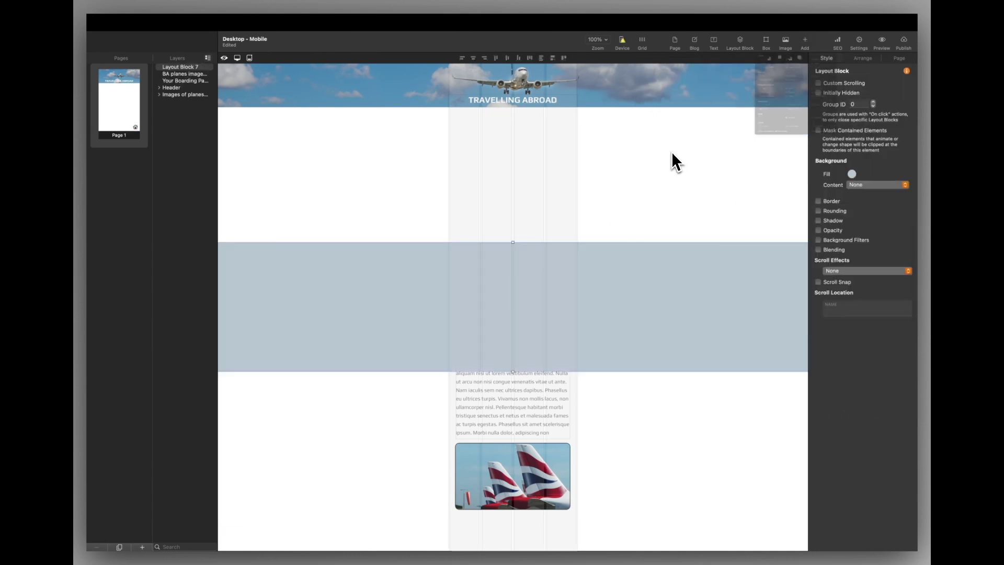
drag(562, 287, 565, 154)
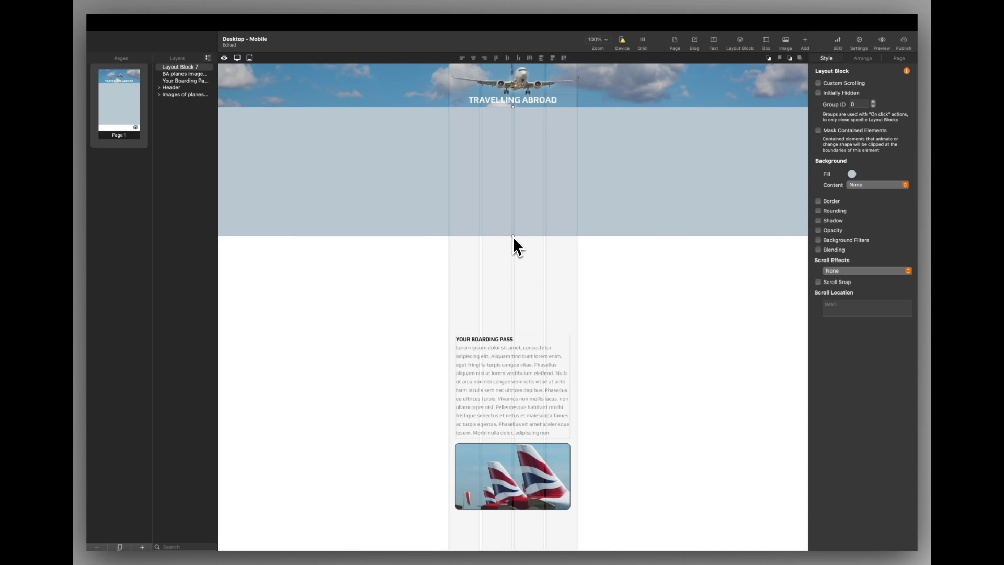
drag(513, 236, 515, 332)
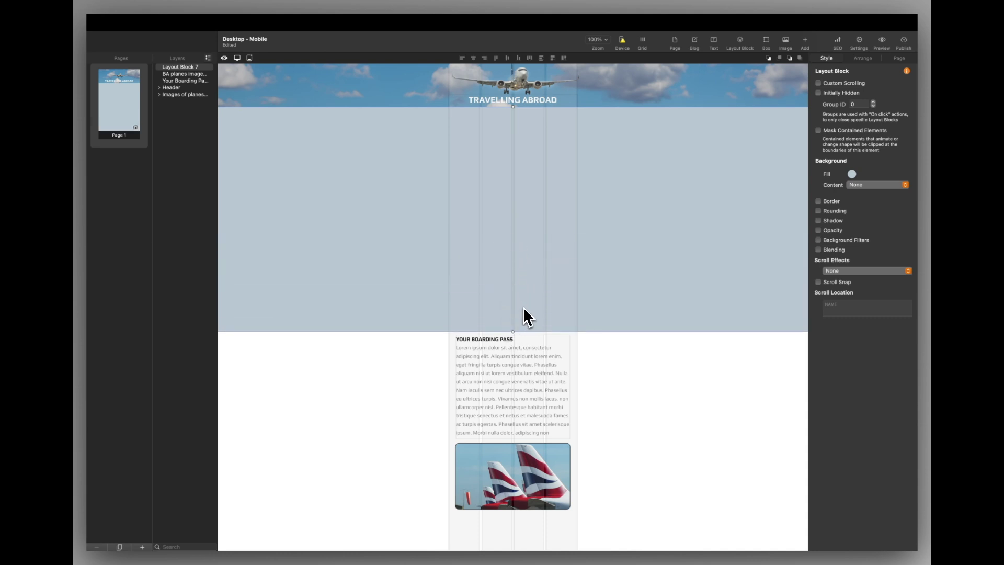
key(super+v)
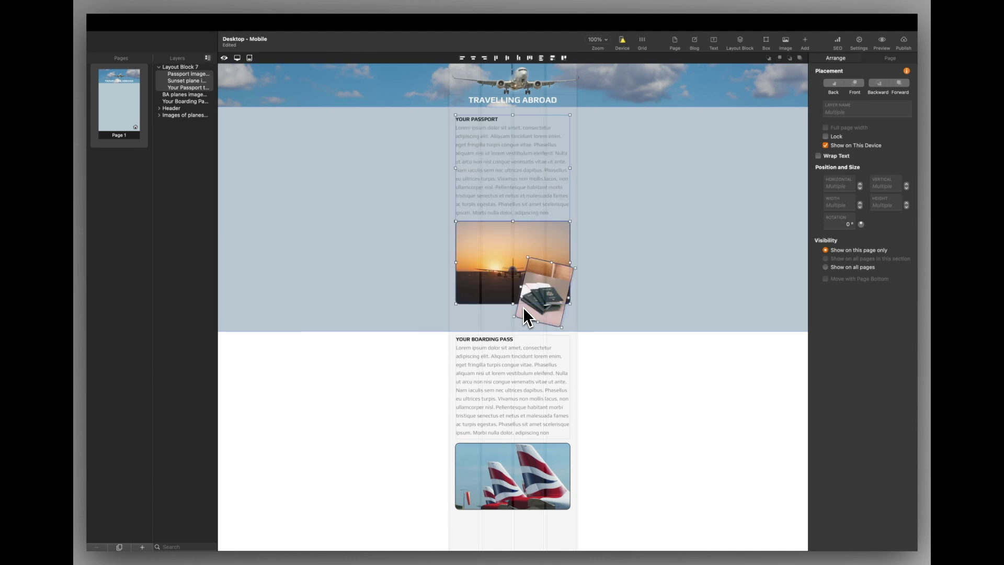
click(184, 68)
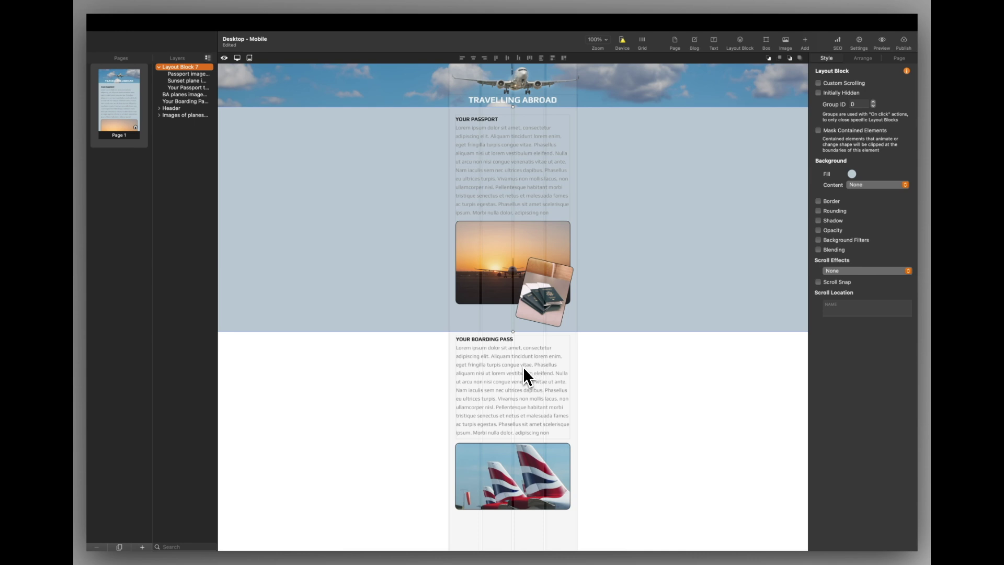
Step: Cut the Your Boarding Pass text box and the British Airways tail image beneath it
scroll(523, 366, down, 3)
click(520, 318)
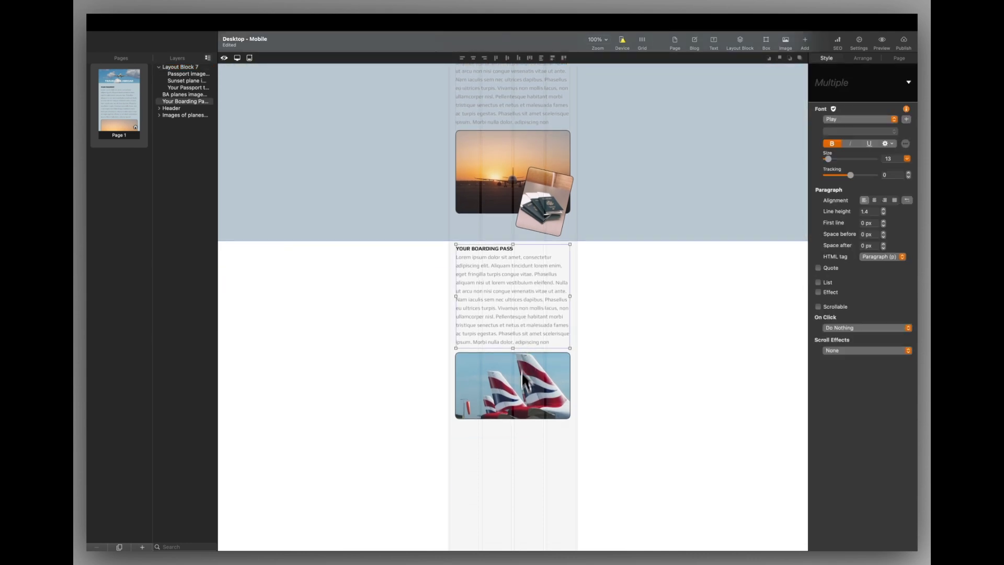
shift+click(517, 392)
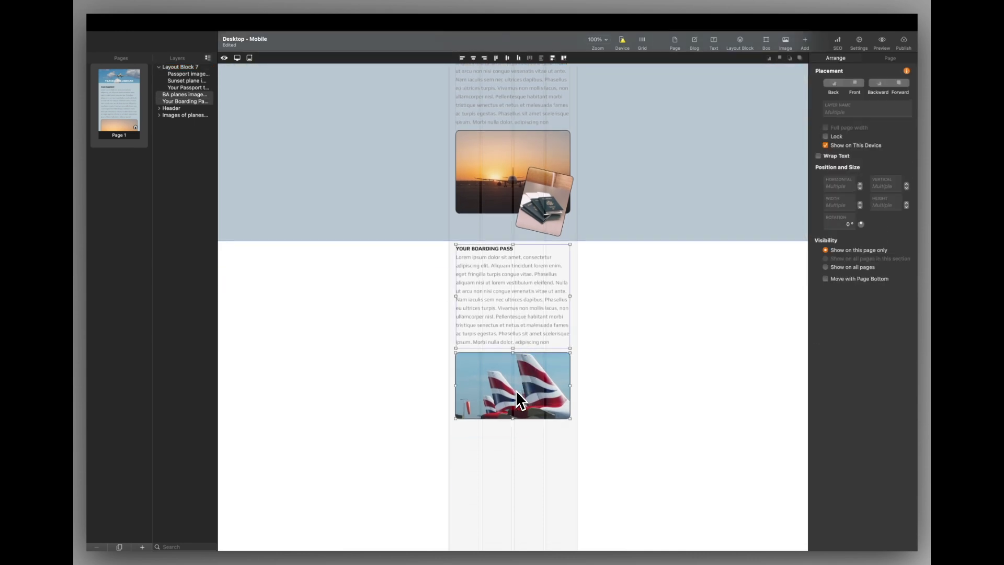
key(Delete)
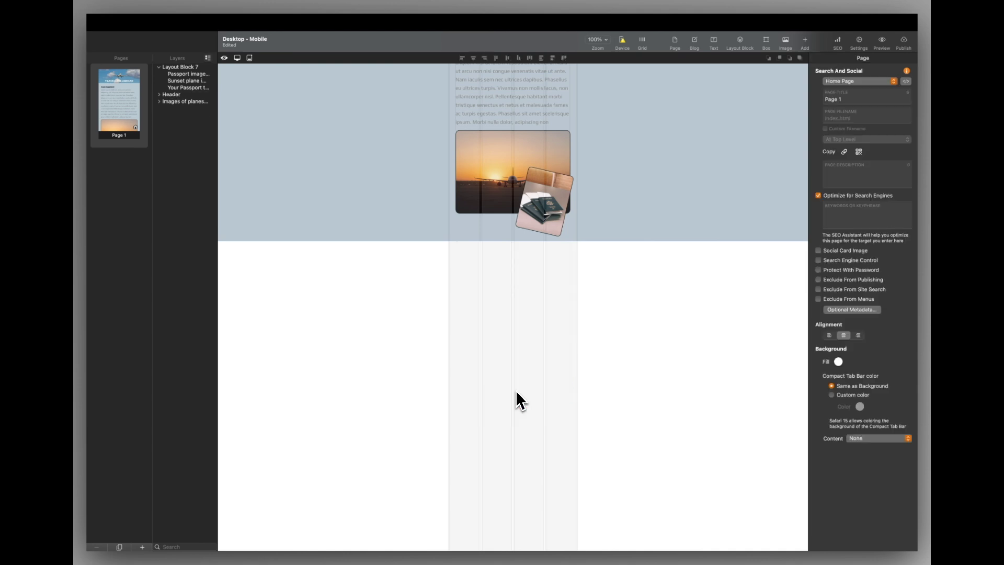
Step: Add a second layout block directly below the first, paste the boarding pass content into it, and fit its height to the tail image
click(805, 39)
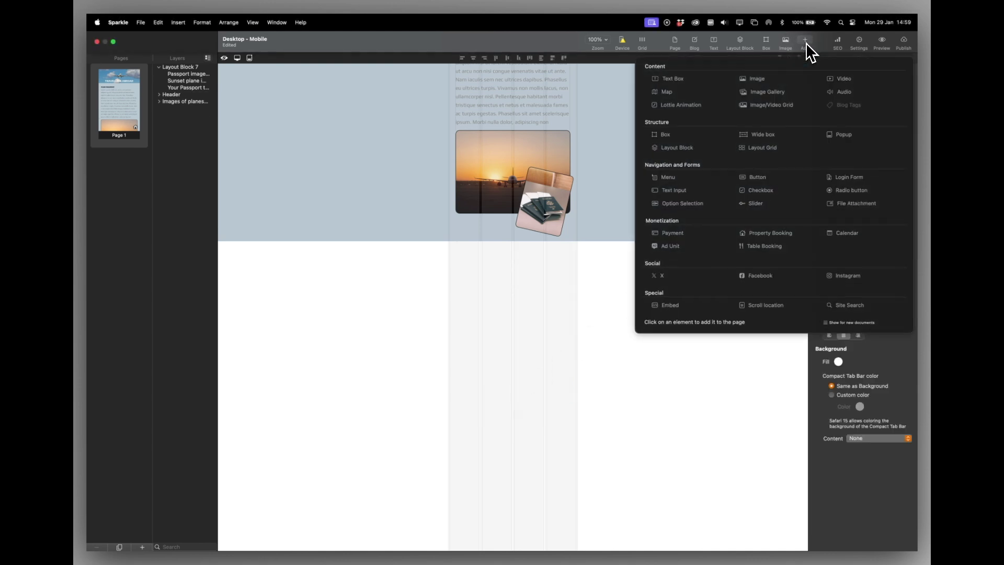
click(690, 156)
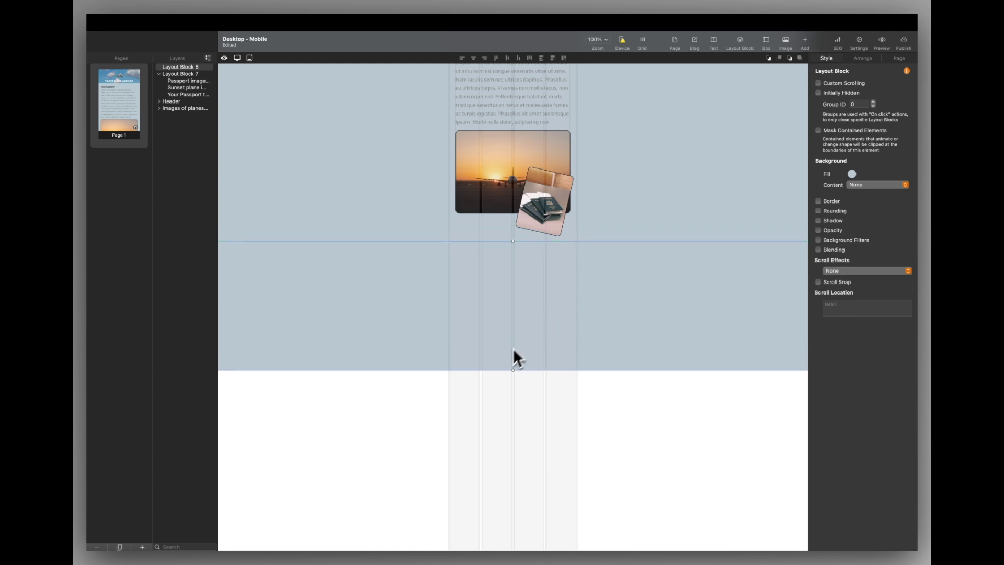
drag(518, 374, 510, 460)
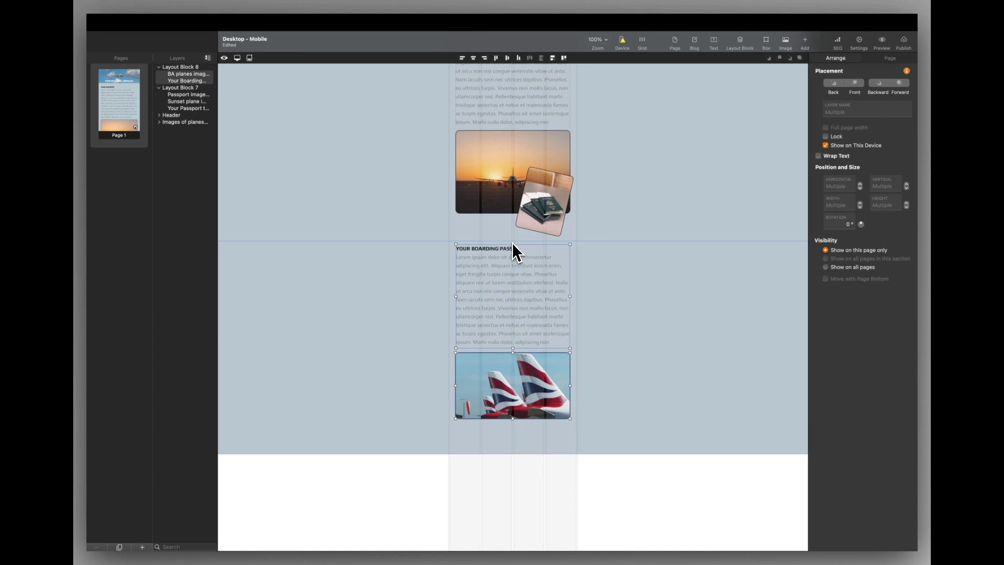
click(522, 447)
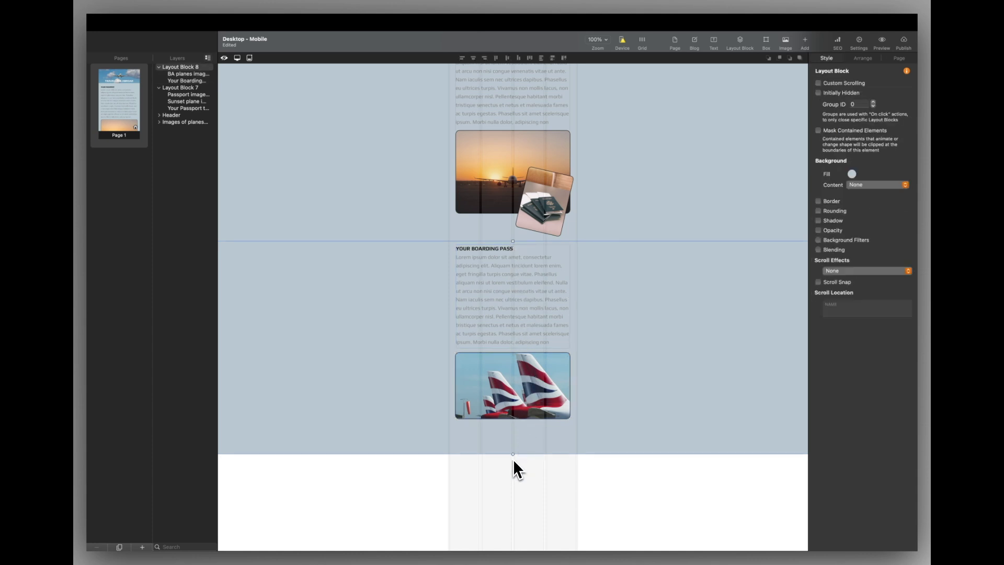
drag(513, 455, 513, 434)
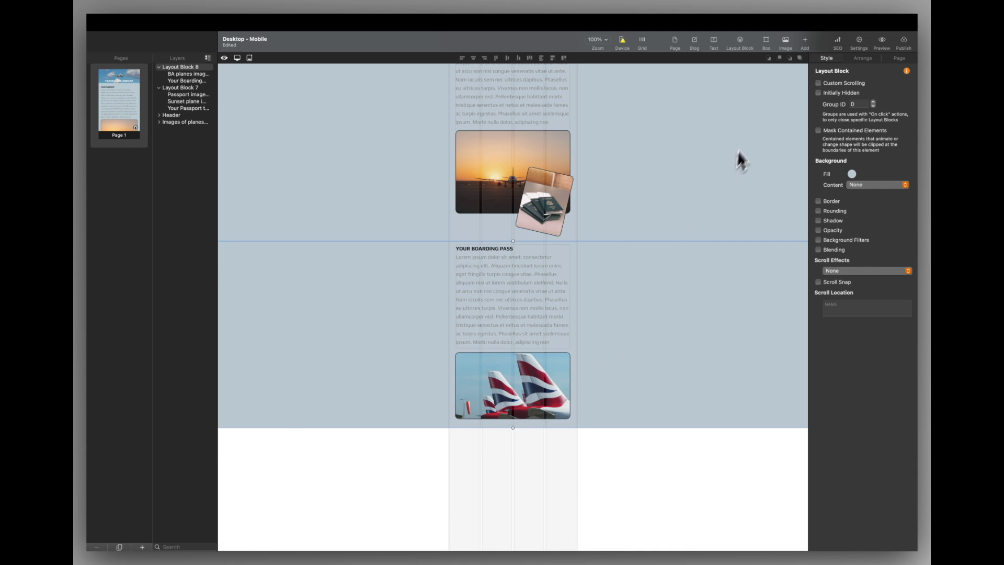
Step: Make the background fill of both layout blocks transparent
click(851, 174)
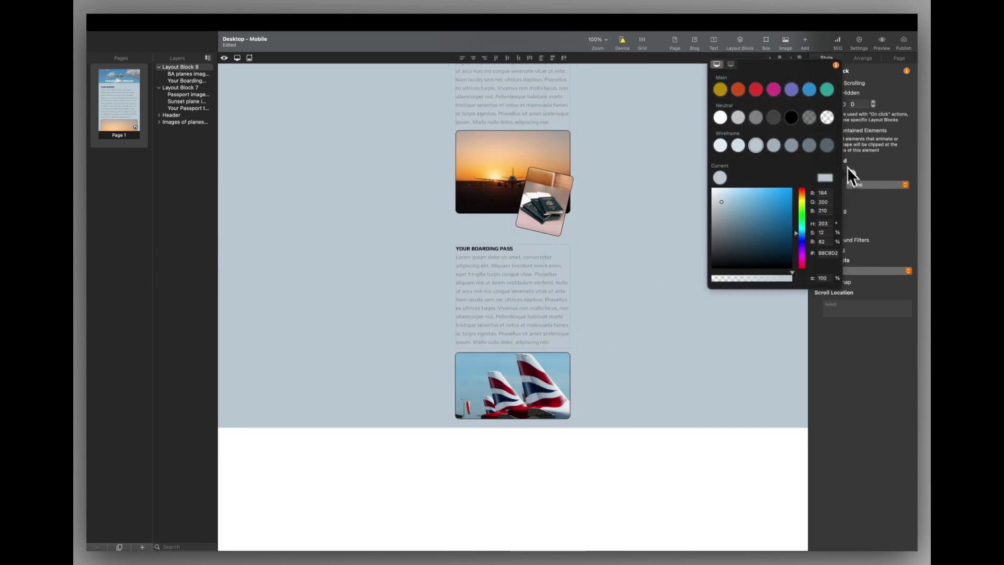
click(827, 117)
click(651, 157)
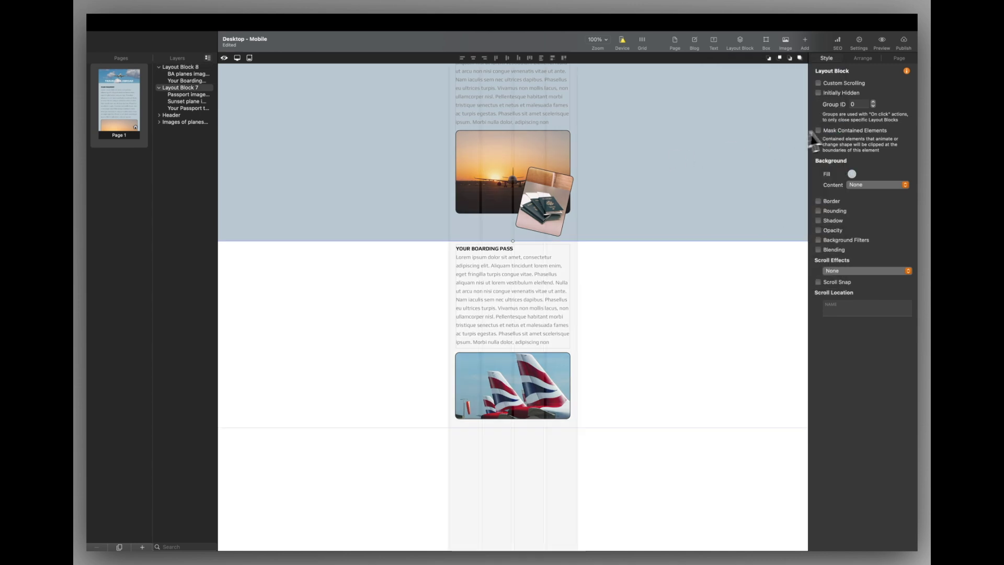
click(852, 174)
click(825, 115)
Step: Examine how the page divides into the passport block, the boarding pass block and the plane image grid, selecting each in turn
click(638, 290)
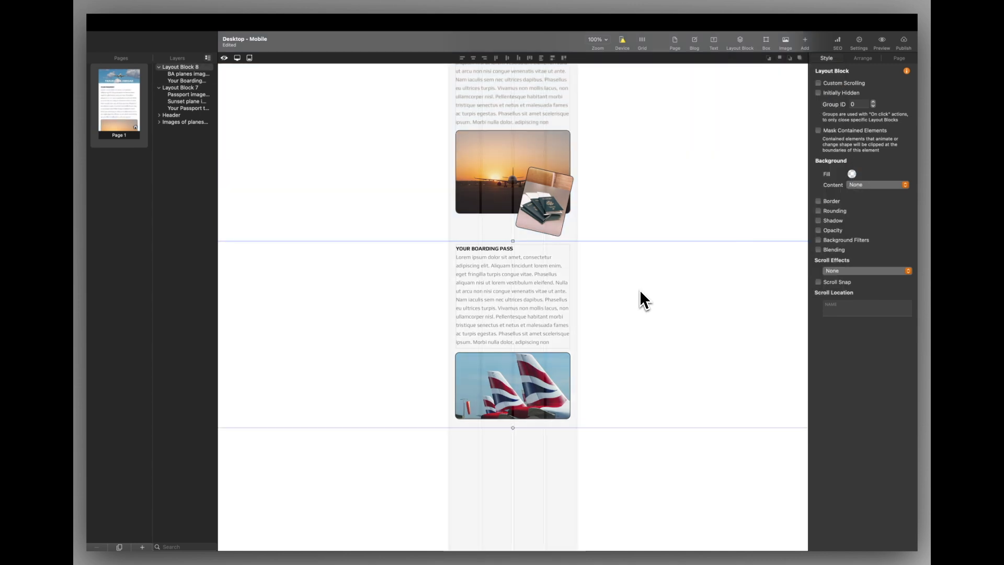
click(637, 212)
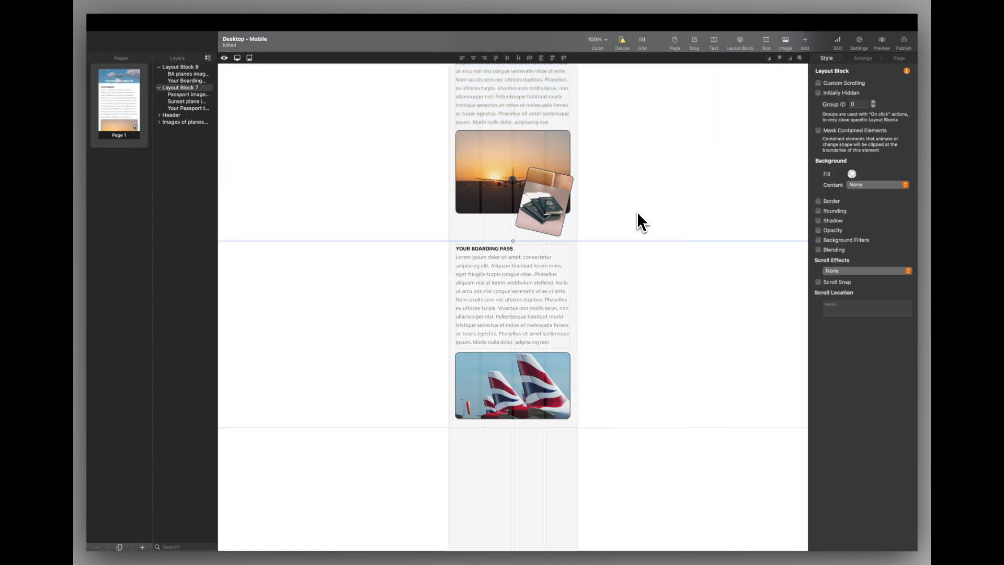
click(635, 272)
click(626, 351)
scroll(611, 300, up, 3)
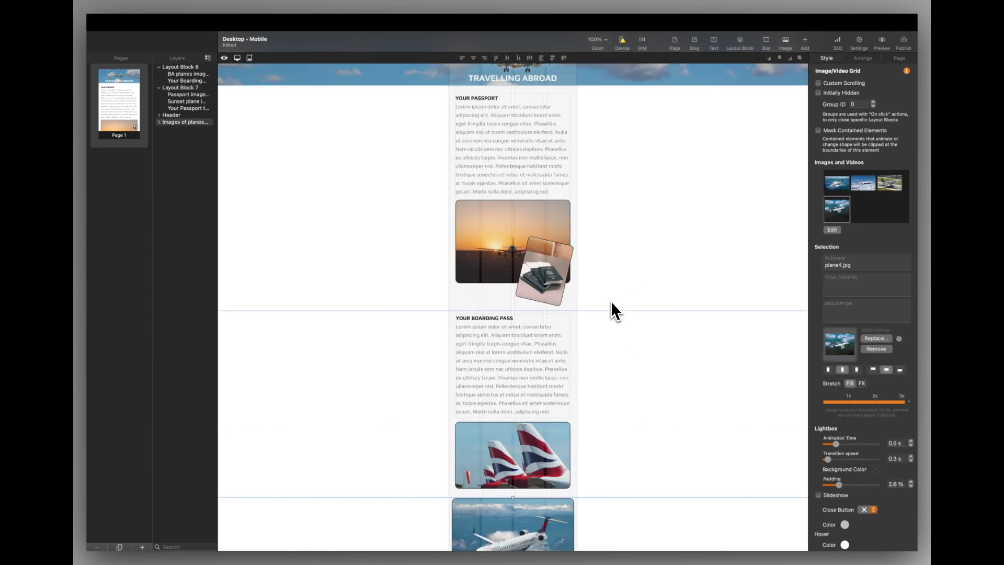
click(635, 238)
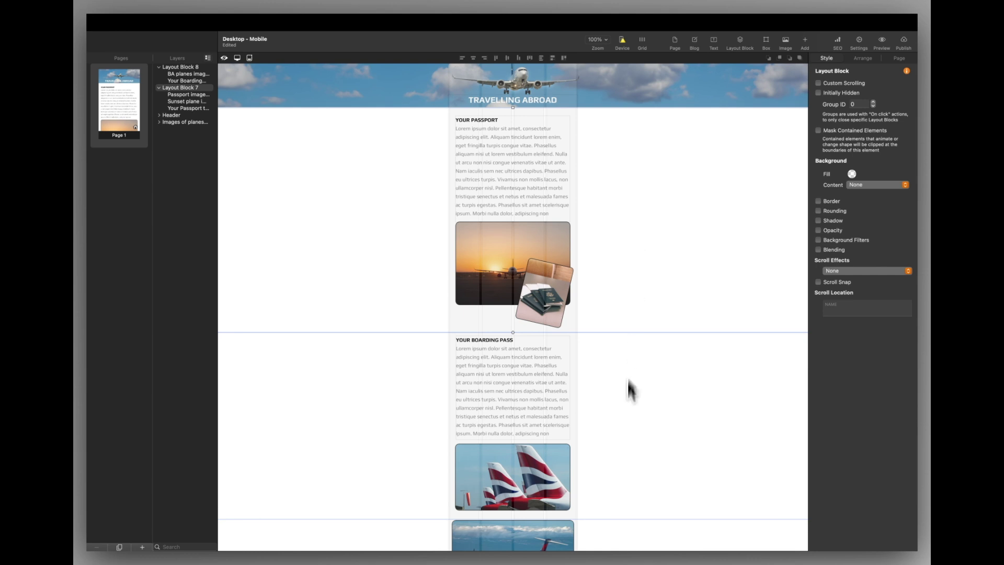
click(601, 415)
scroll(602, 414, down, 3)
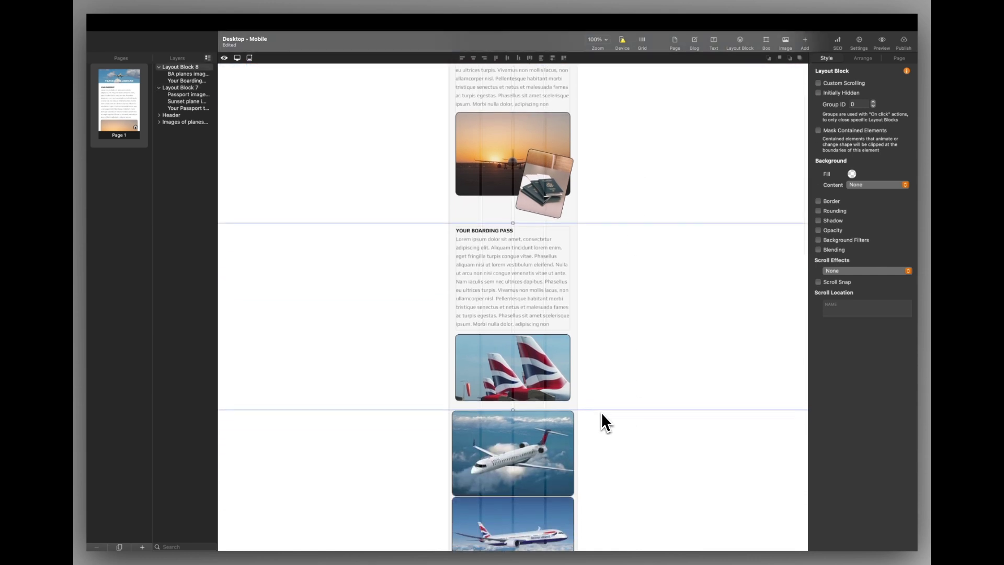
scroll(602, 413, down, 2)
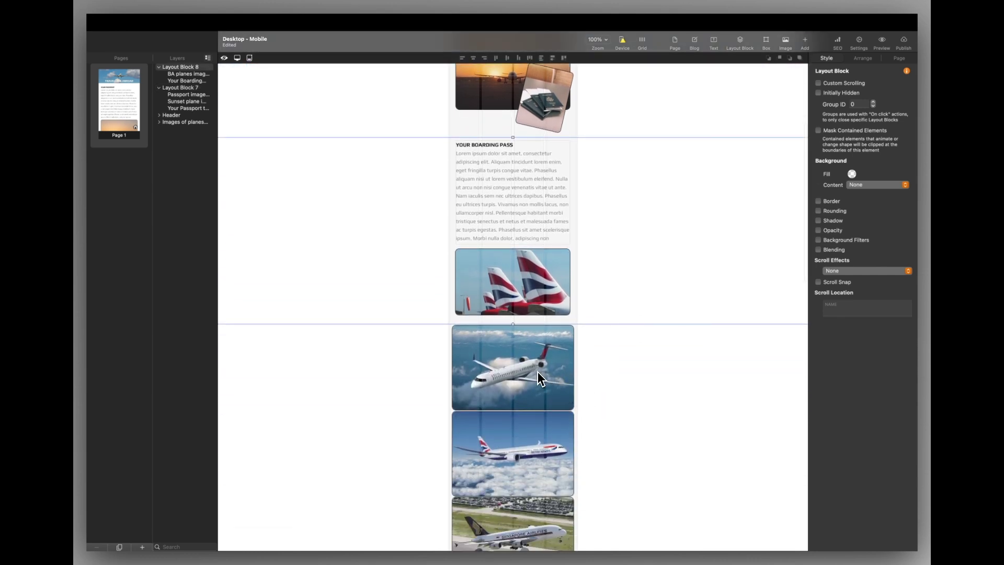
click(537, 373)
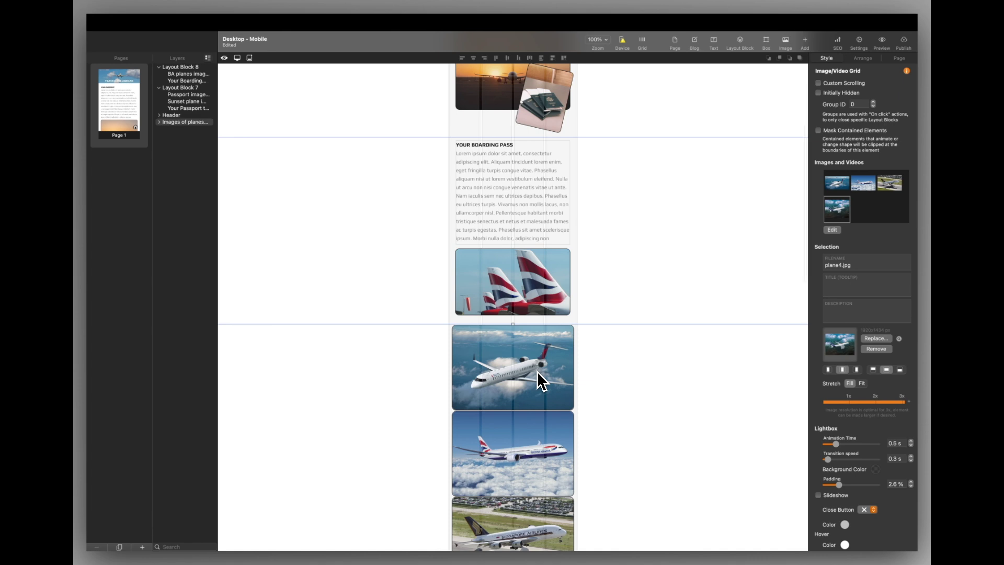
scroll(537, 371, up, 5)
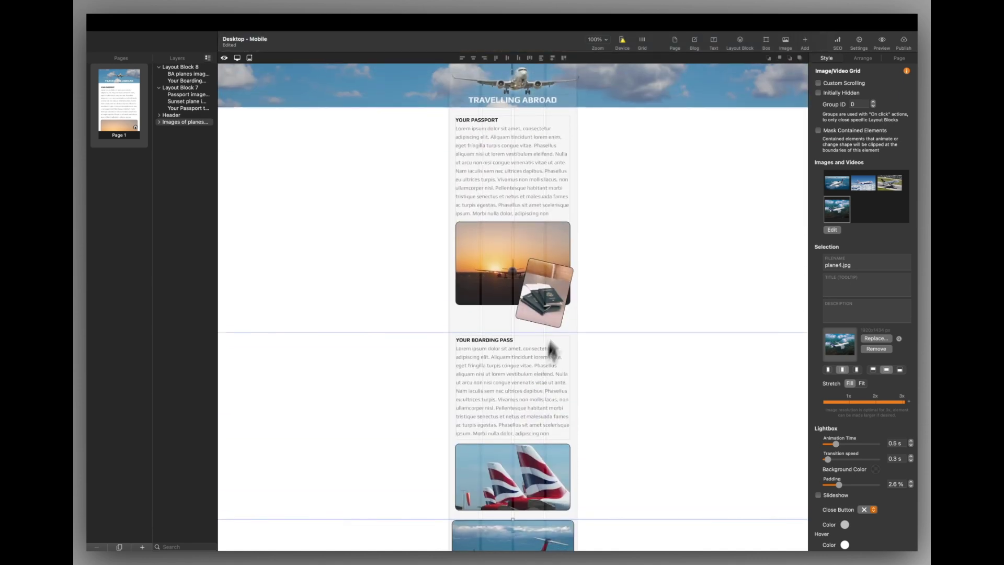
Step: Rename the passport layout block as Top block and the boarding pass layout block as Middle block
click(536, 185)
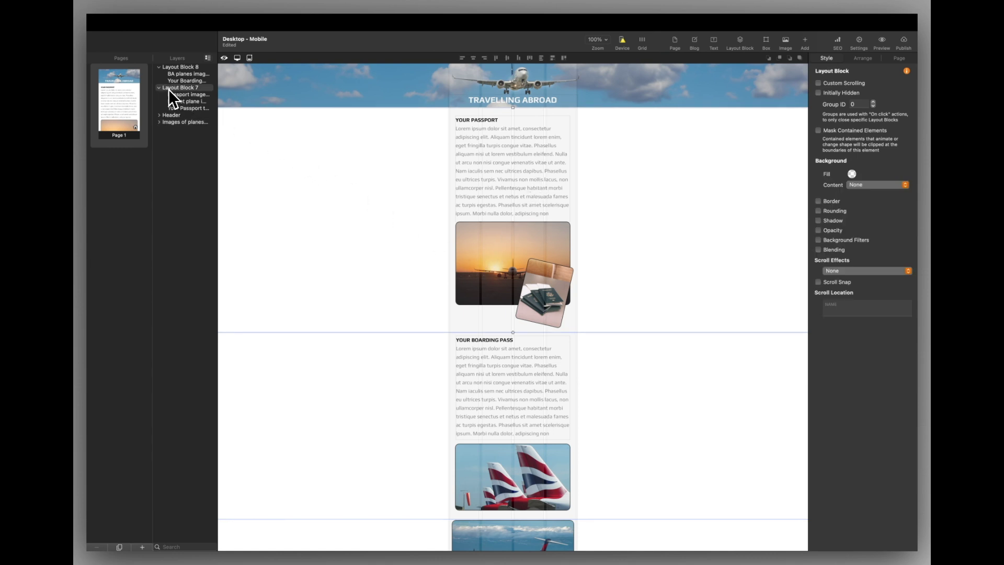
click(186, 89)
click(175, 67)
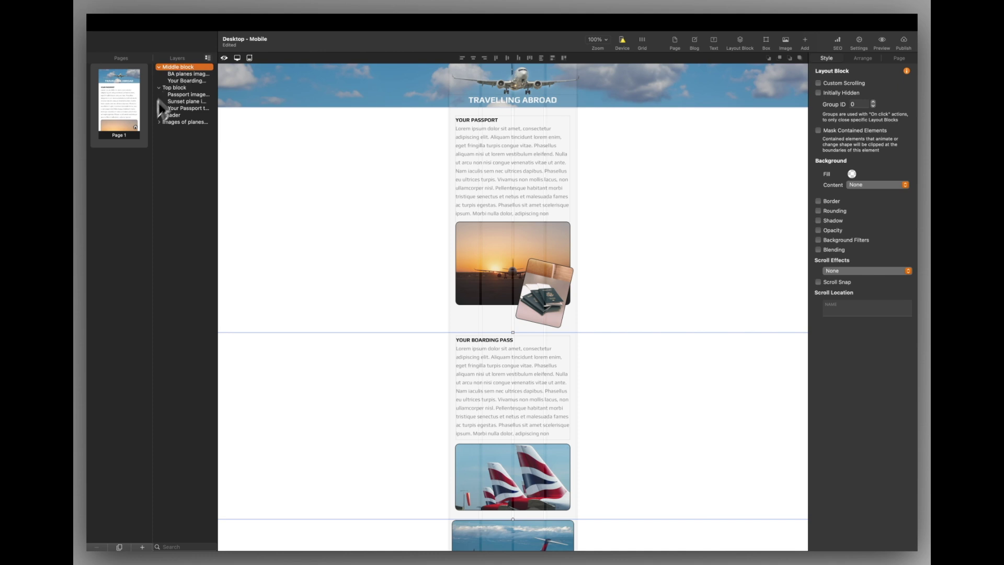
Step: Inspect the elements contained in Top block: the passport image, the sunset plane image and the Your Passport text
click(177, 88)
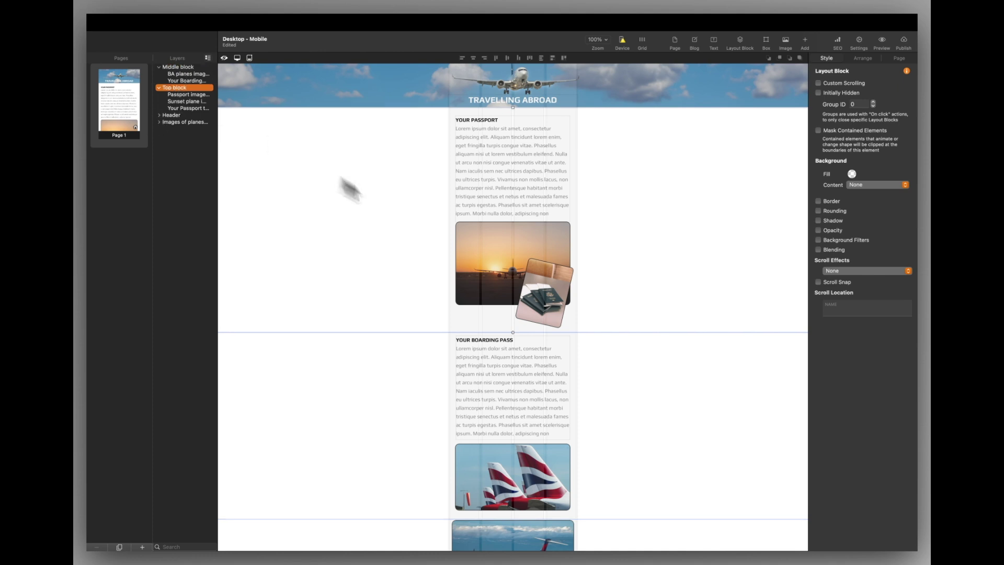
scroll(495, 378, down, 5)
scroll(496, 378, up, 5)
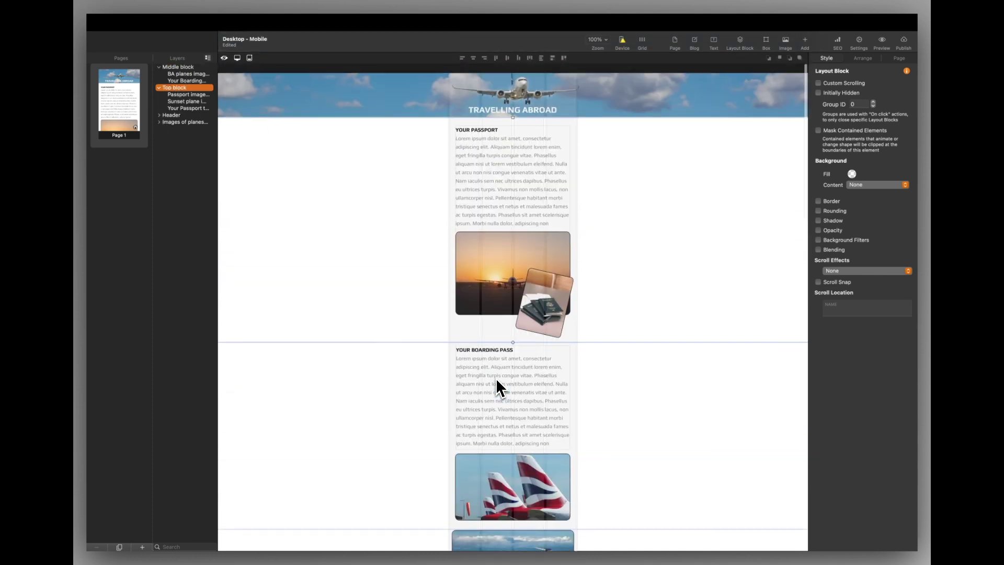
click(184, 94)
click(184, 102)
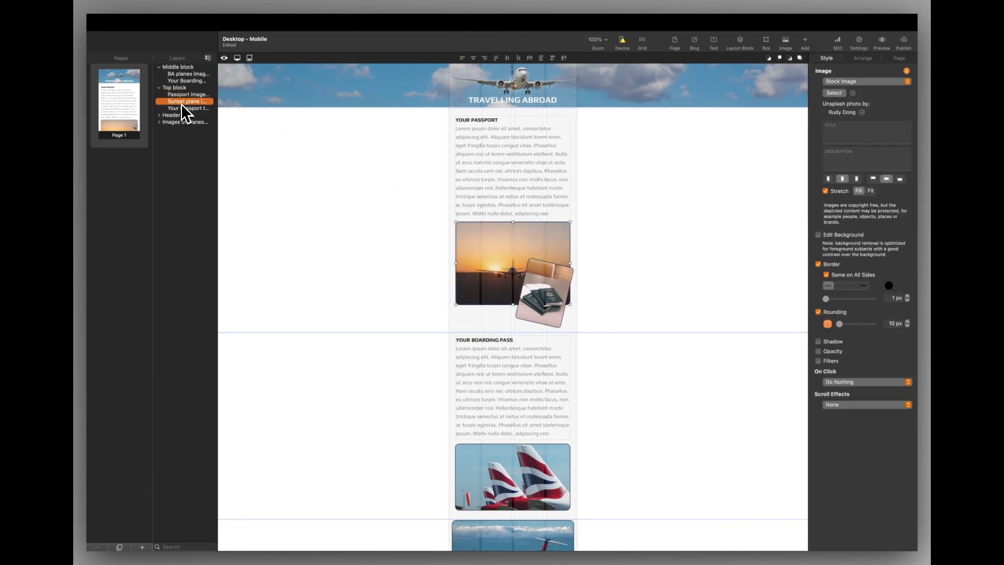
click(181, 108)
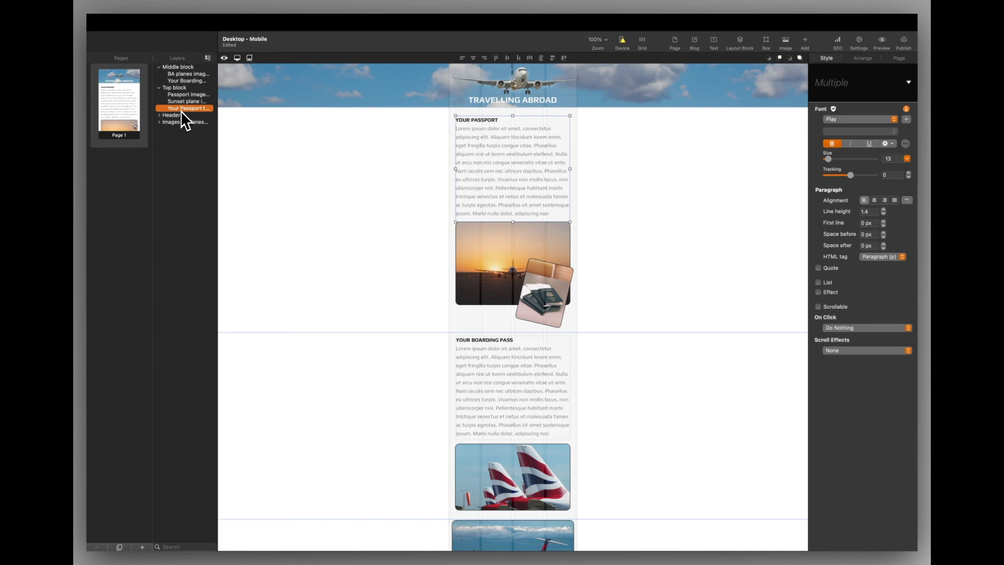
Step: Lengthen Top block downward, pushing Middle block and the plane images down the page with it
click(466, 323)
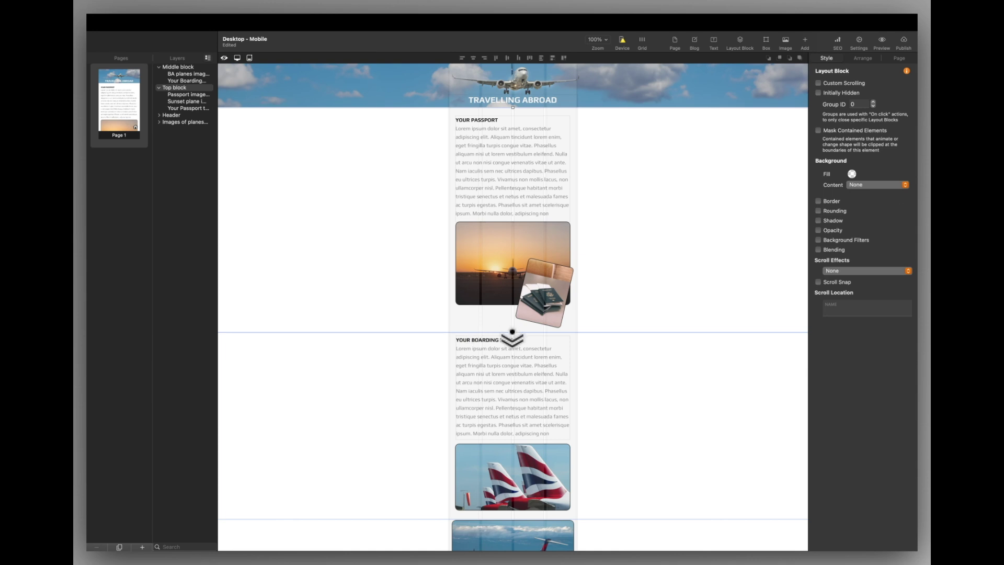
drag(512, 354, 510, 443)
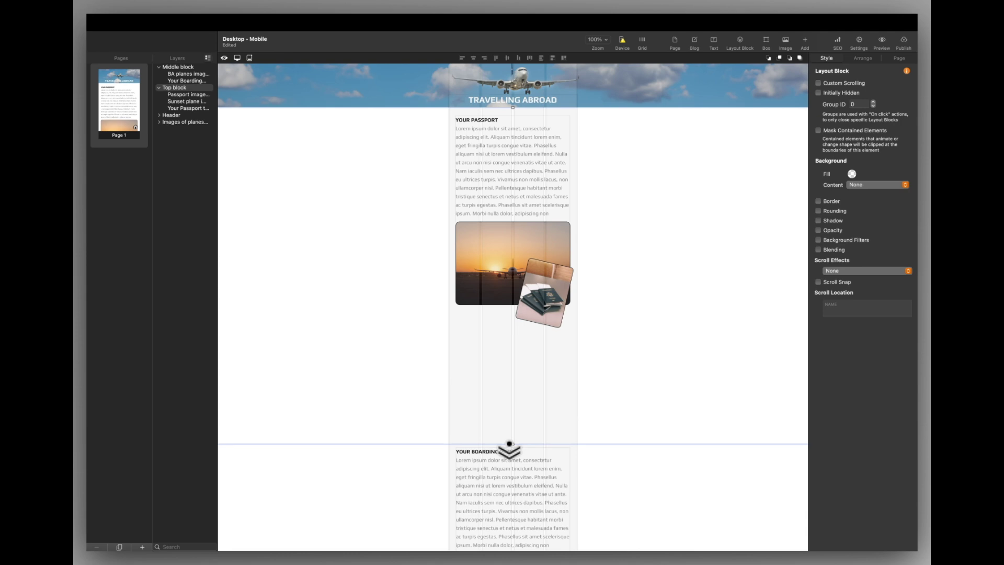
scroll(510, 446, down, 6)
scroll(528, 218, up, 6)
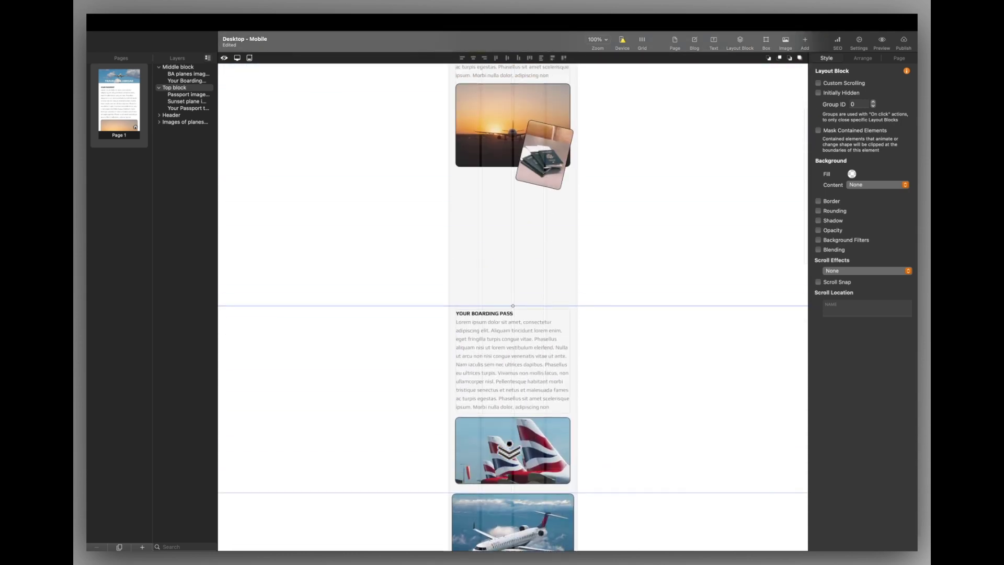
Step: Duplicate the Your Passport text into the empty space below Top block's images and change the copy's heading to MY PASSPORT
click(518, 194)
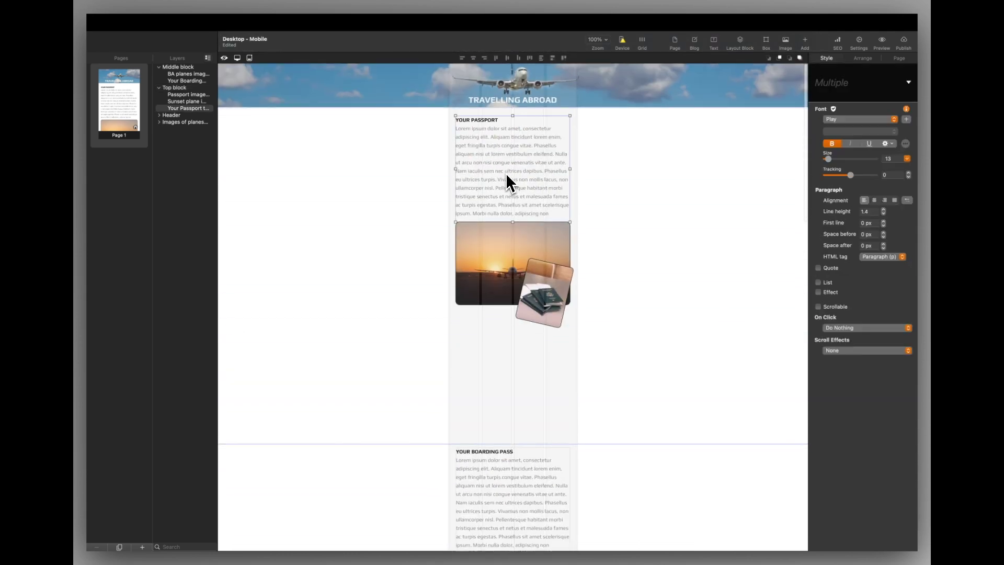
drag(506, 174, 513, 382)
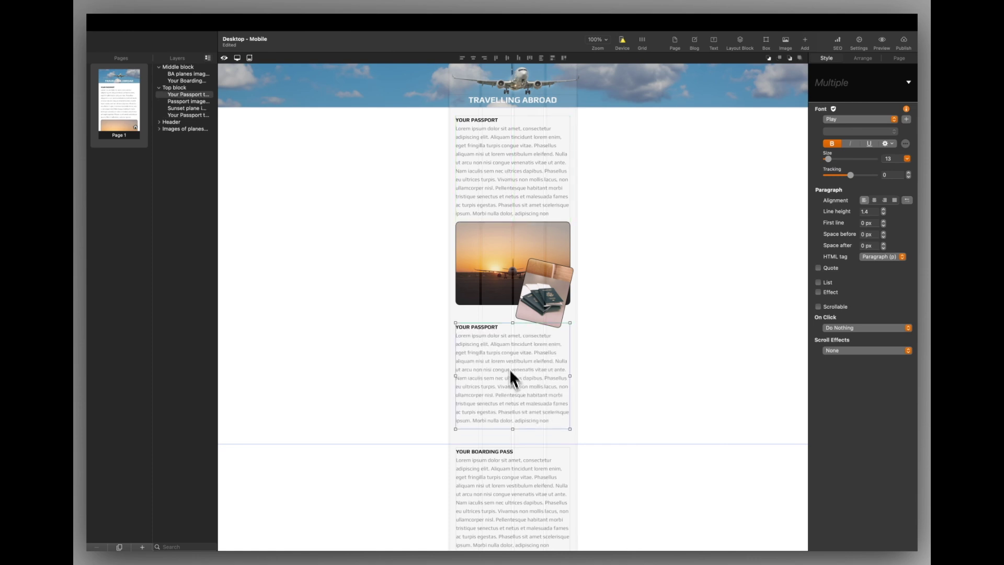
double_click(465, 328)
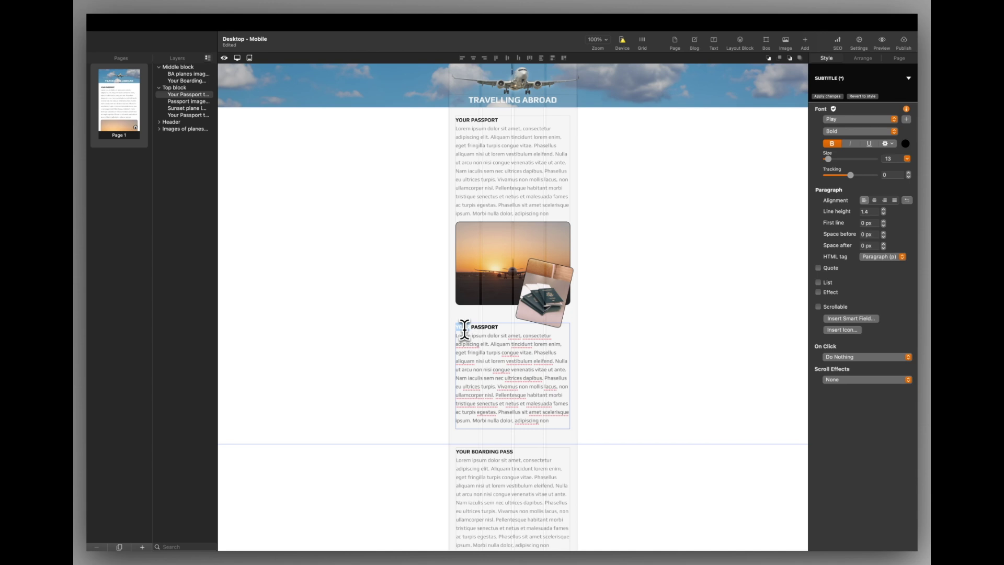
text(MY)
click(642, 334)
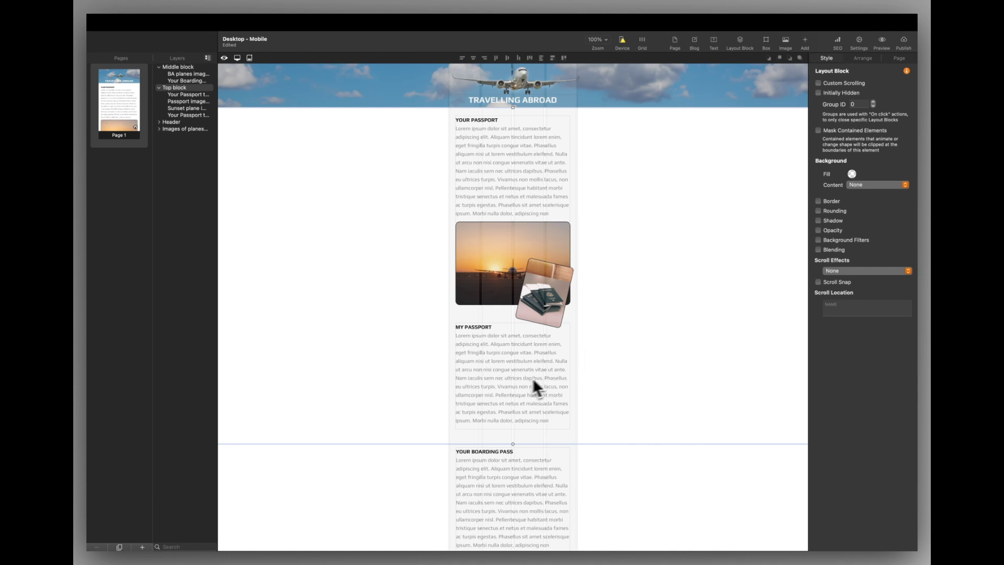
Step: Move Middle block above Top block, directly beneath the Travelling Abroad header
scroll(526, 378, down, 10)
scroll(519, 377, up, 10)
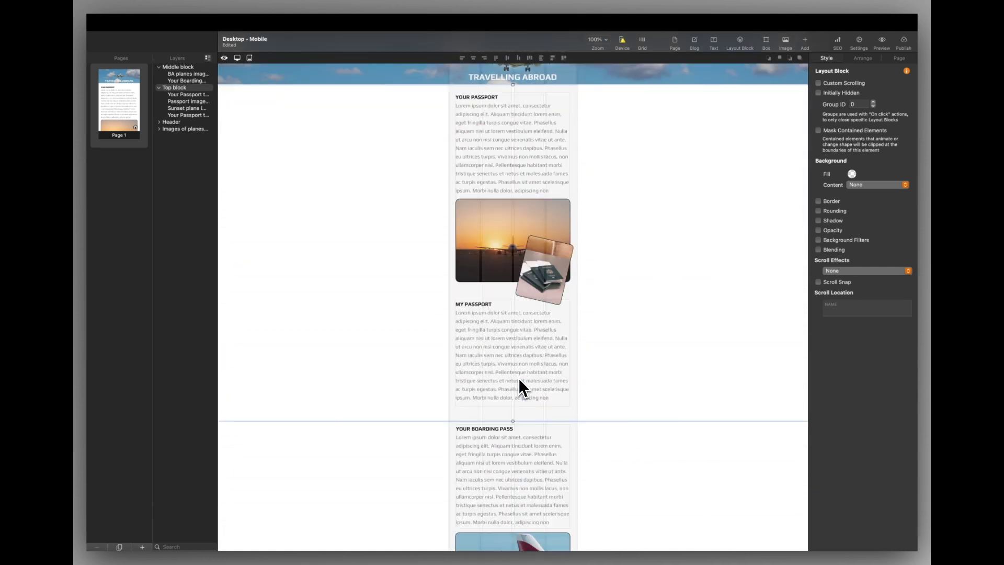
scroll(519, 381, down, 1)
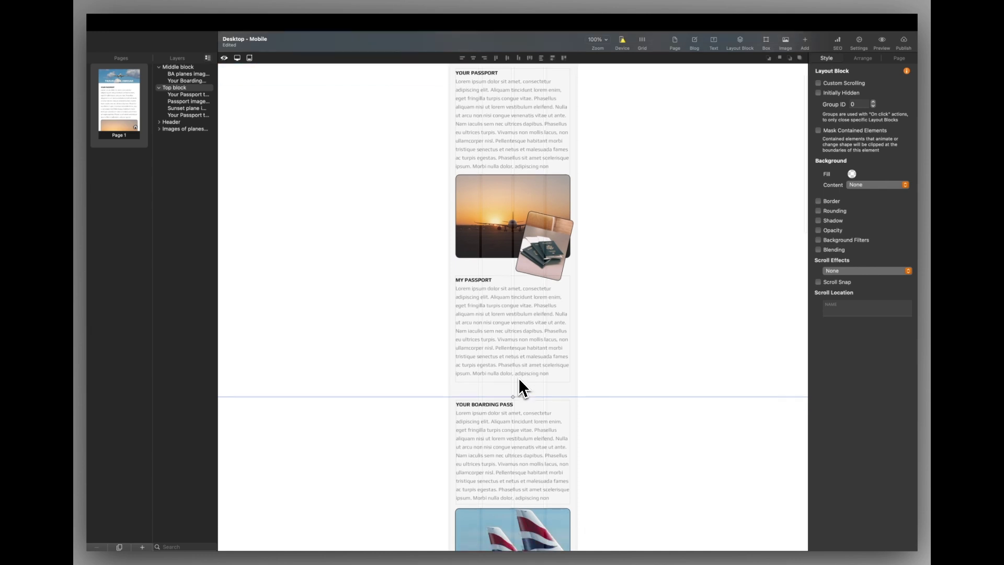
click(511, 322)
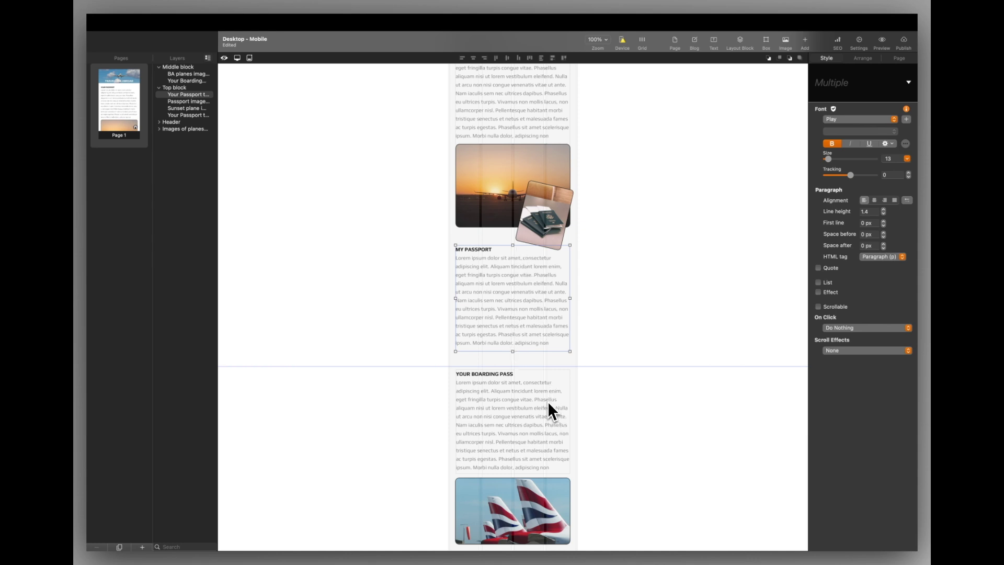
click(419, 224)
scroll(418, 220, up, 3)
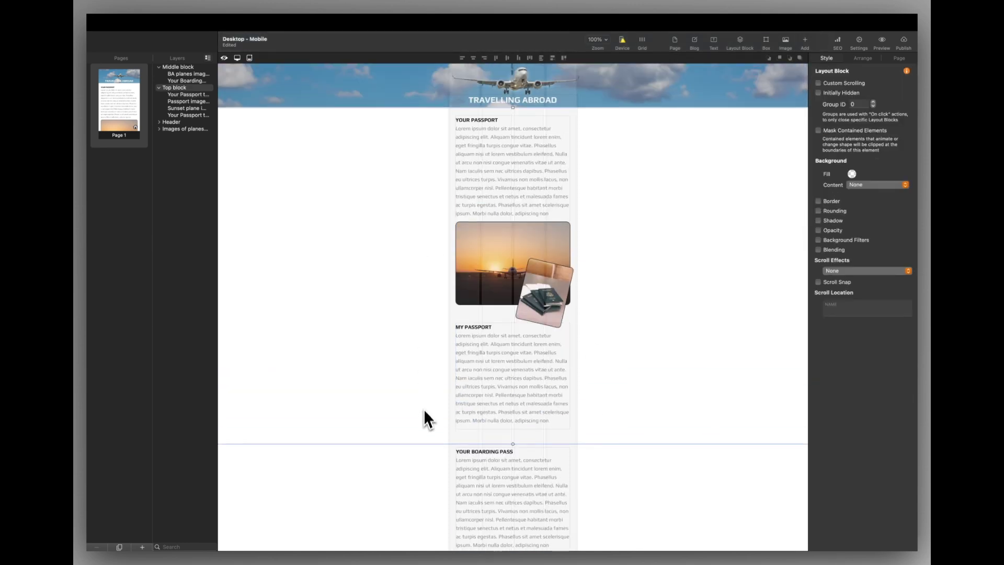
drag(413, 469, 413, 120)
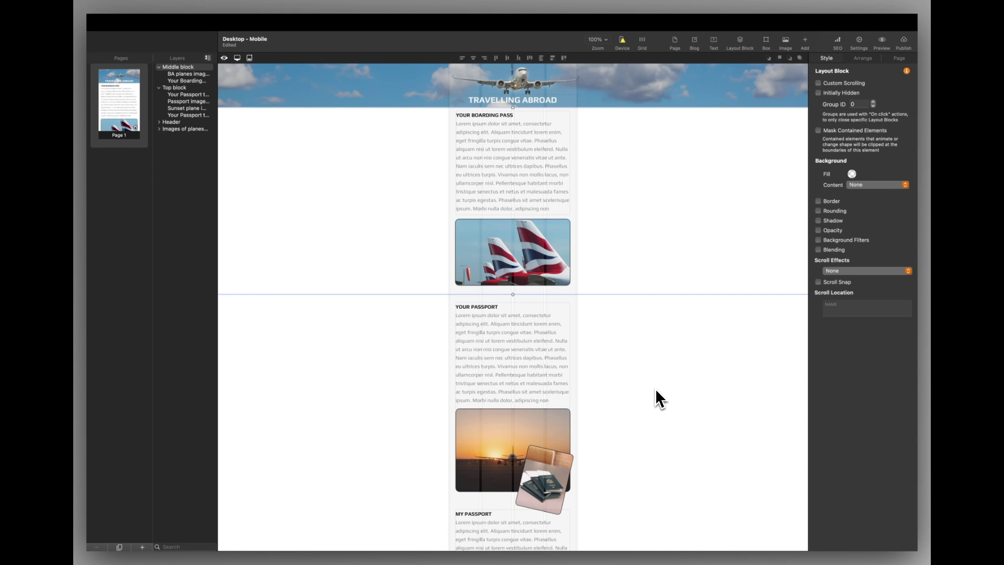
scroll(656, 391, down, 5)
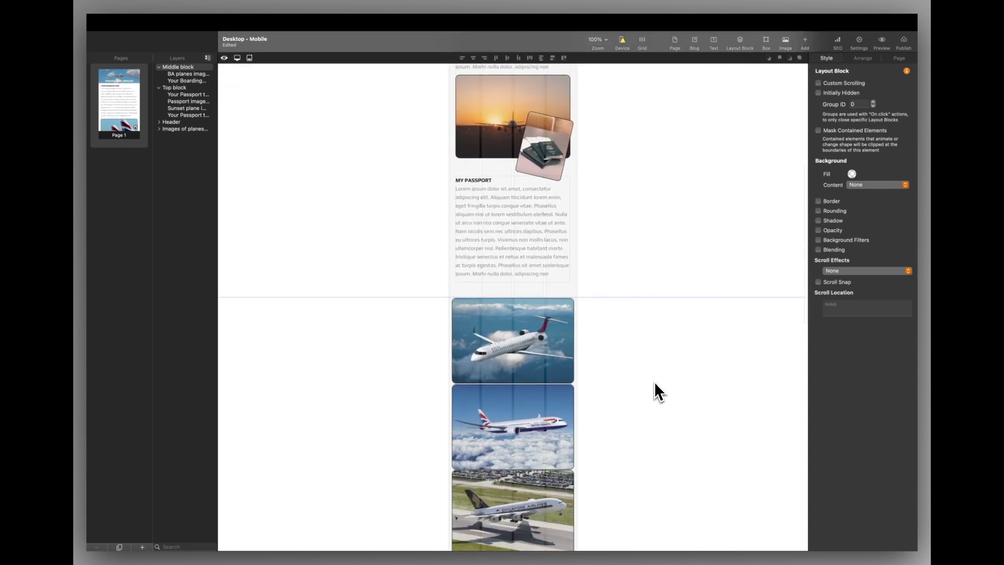
scroll(655, 384, up, 5)
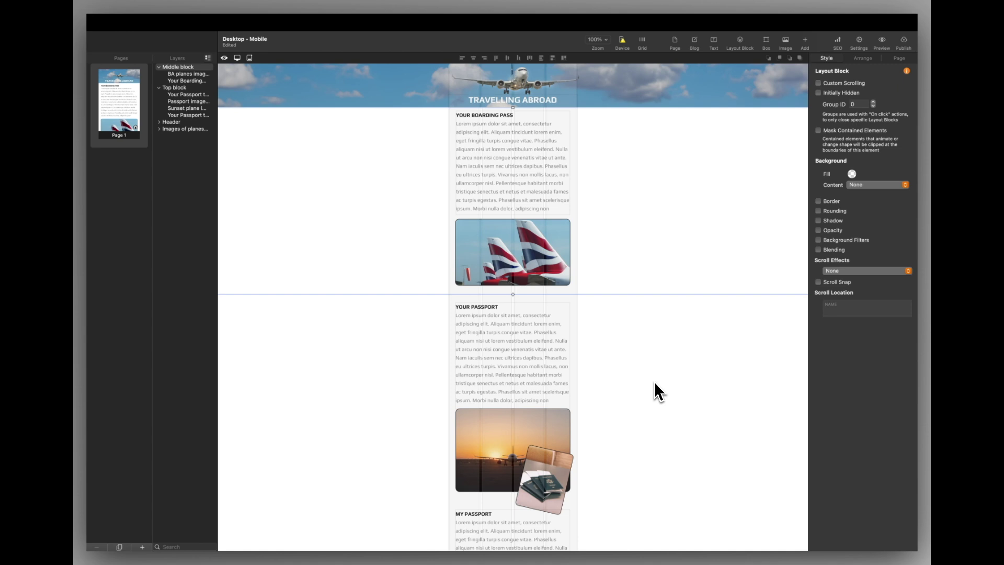
scroll(656, 391, down, 3)
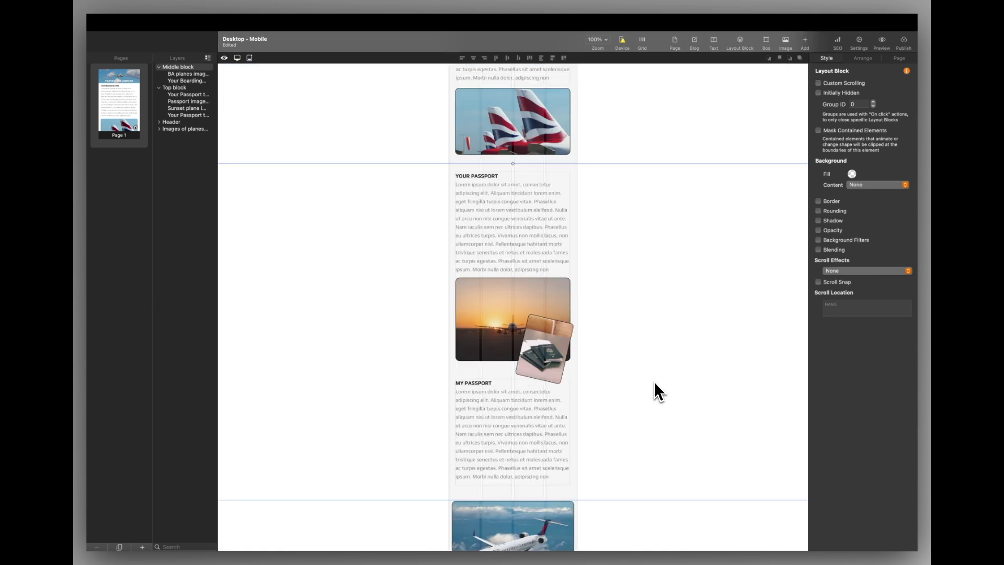
scroll(655, 389, down, 1)
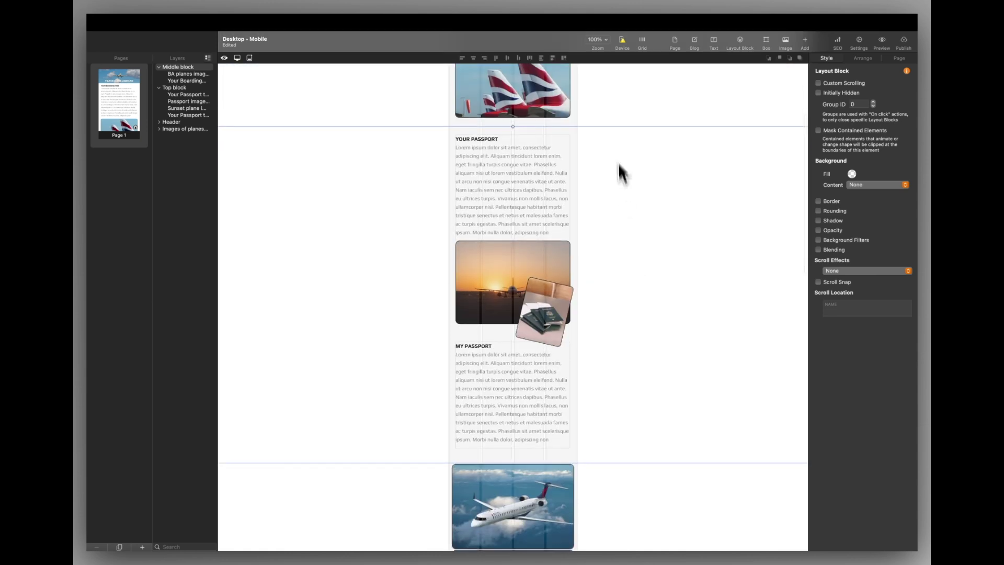
Step: Review the PCs, landscape tablets layout from the header down to the plane images, and return to the Portrait smartphones layout
click(623, 42)
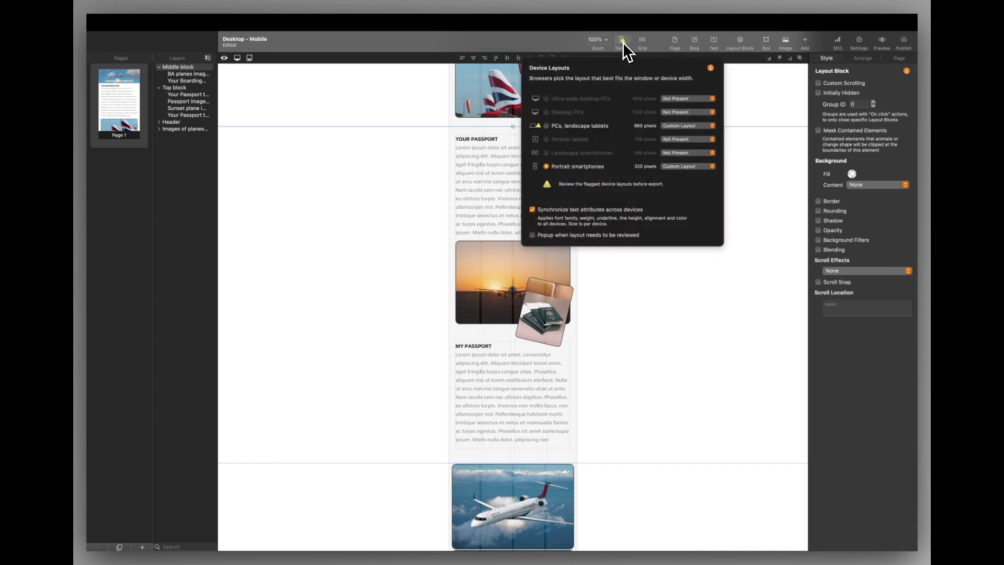
click(547, 124)
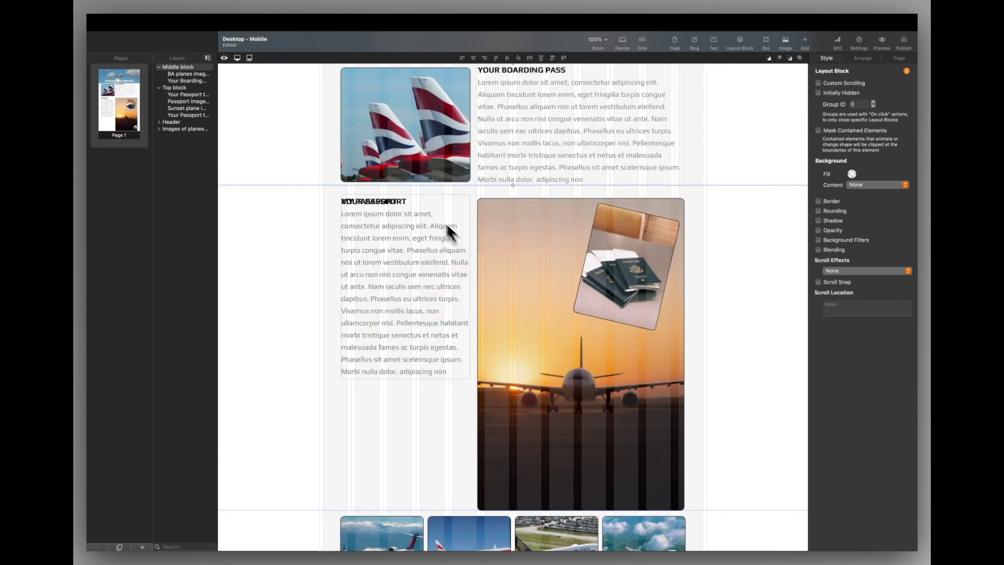
scroll(431, 205, down, 5)
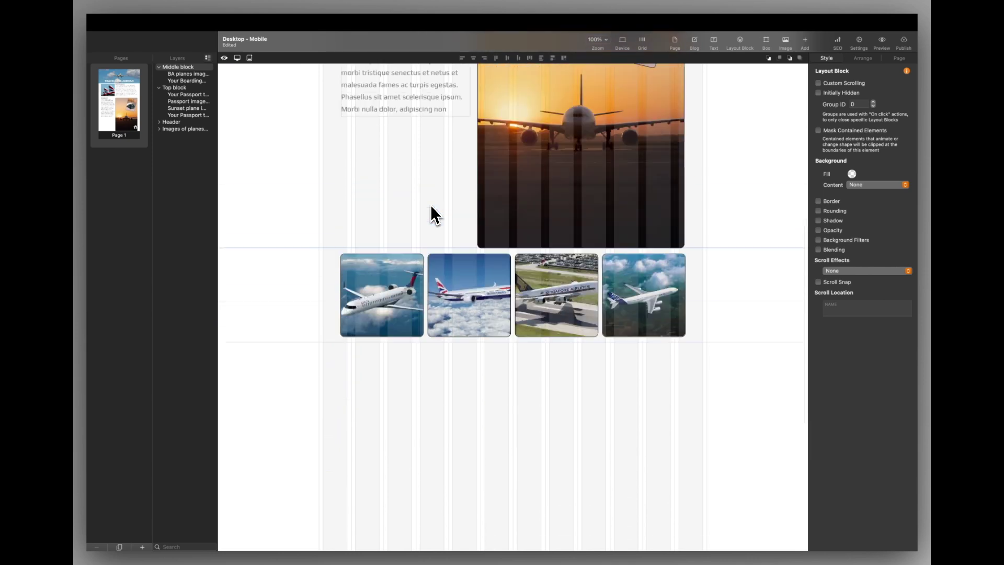
scroll(431, 205, up, 8)
scroll(431, 205, down, 1)
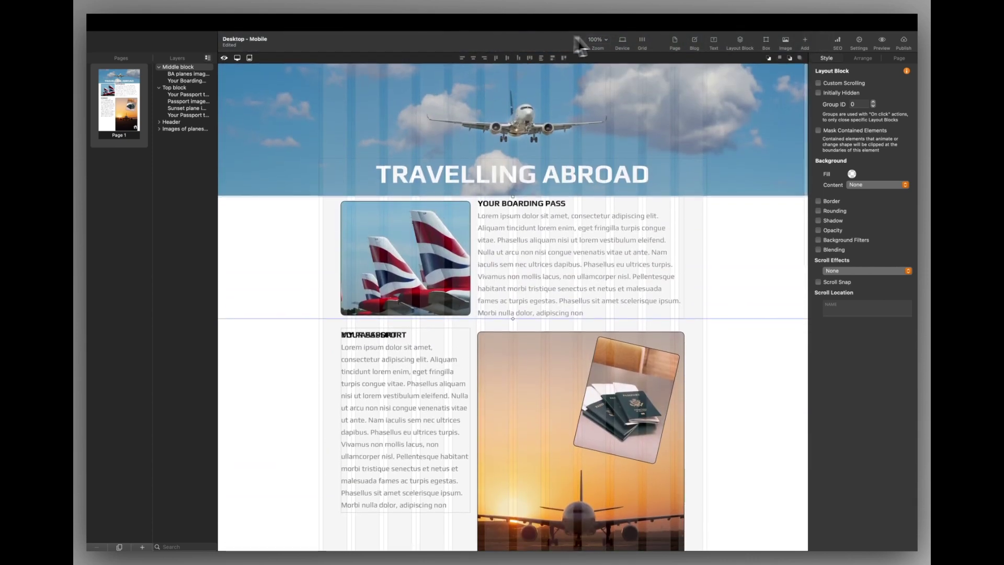
click(622, 41)
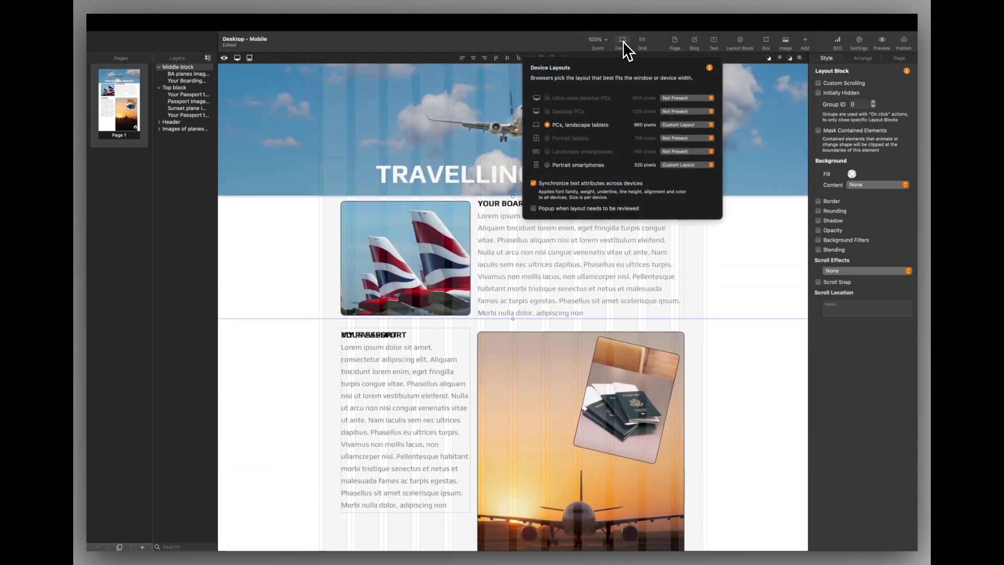
click(579, 167)
click(548, 167)
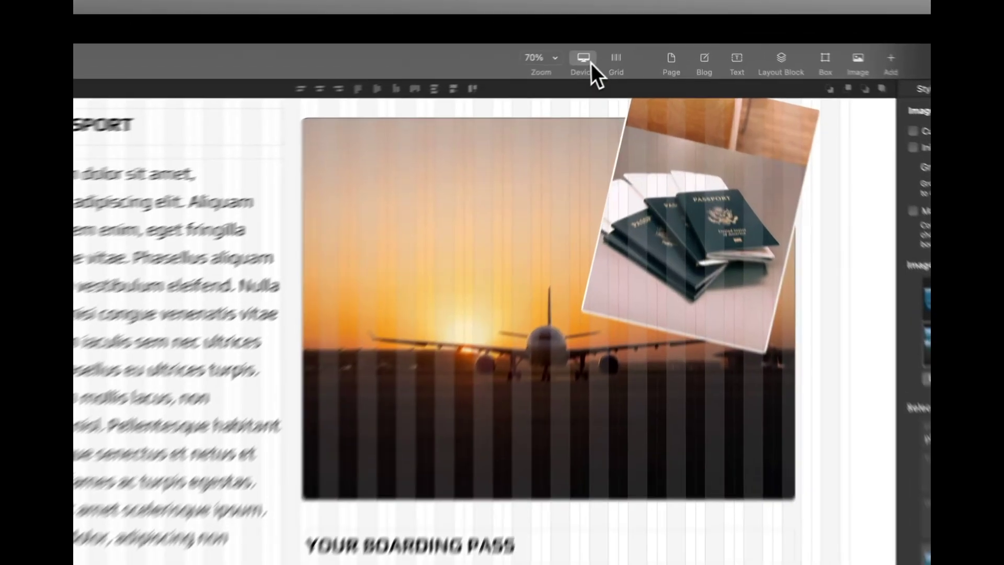
Step: Open the device layout options and look at the Miscellaneous section of the site settings
click(623, 41)
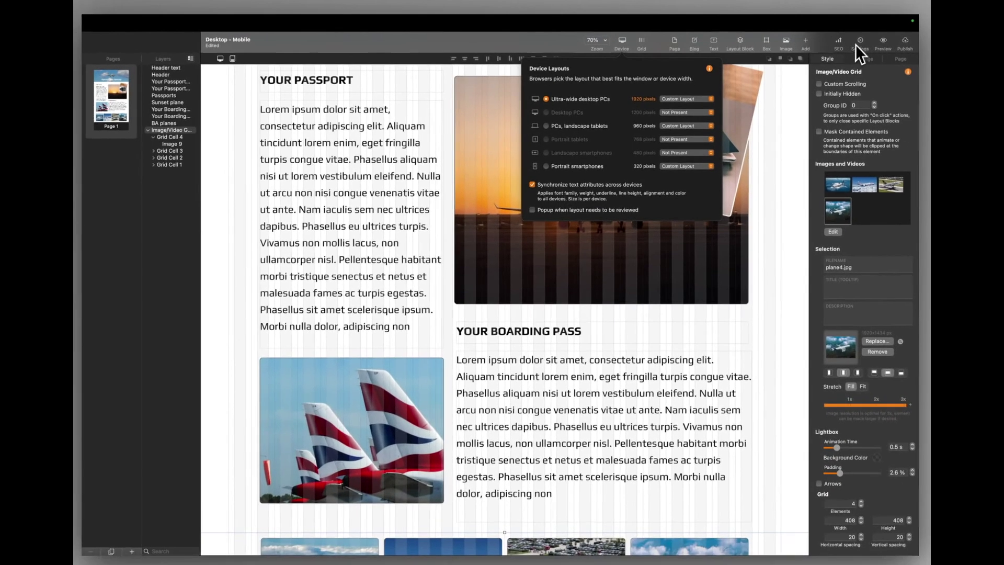
click(854, 45)
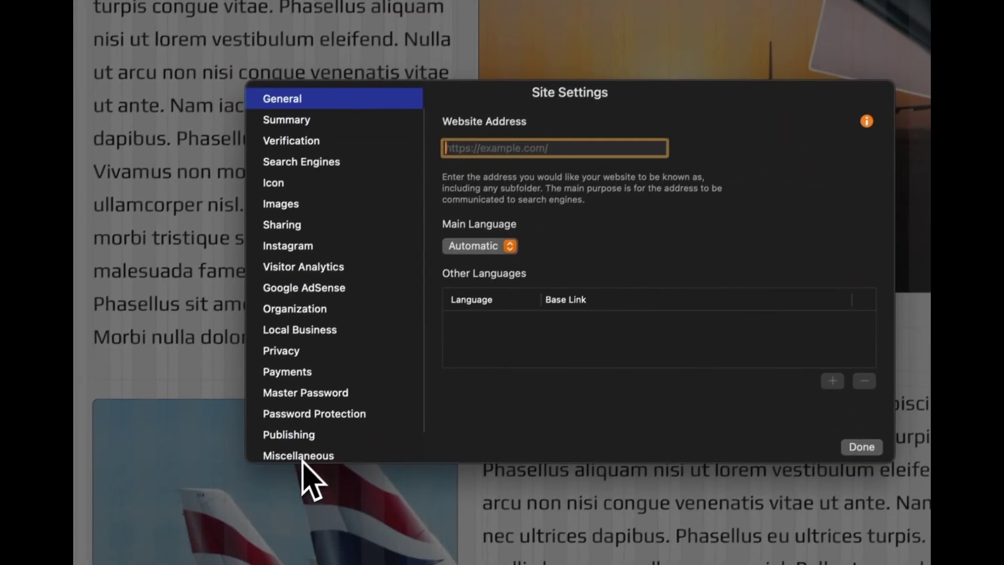
click(304, 455)
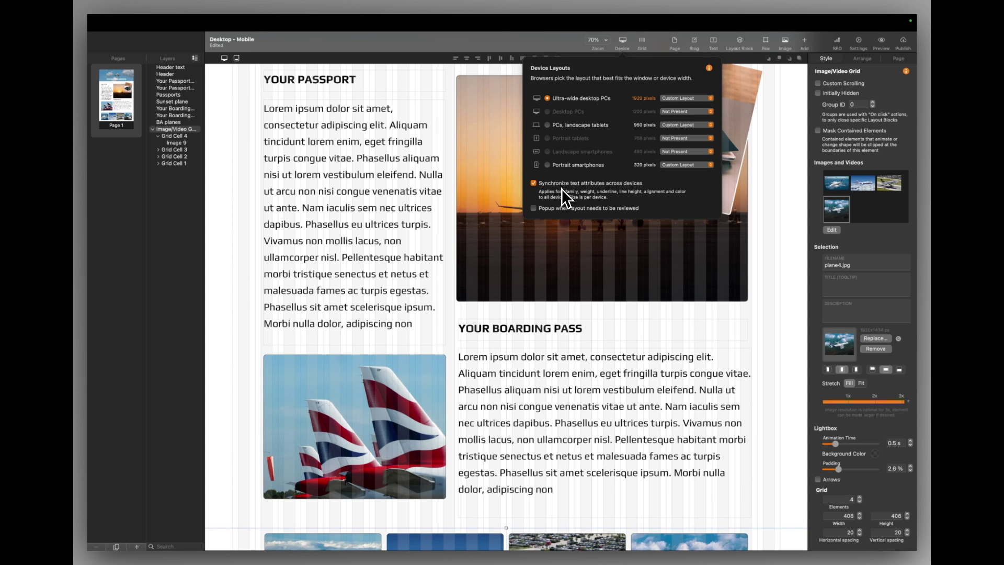
Step: Try the device option Popup when layout needs to be reviewed, and switch it back off
scroll(534, 209, up, 5)
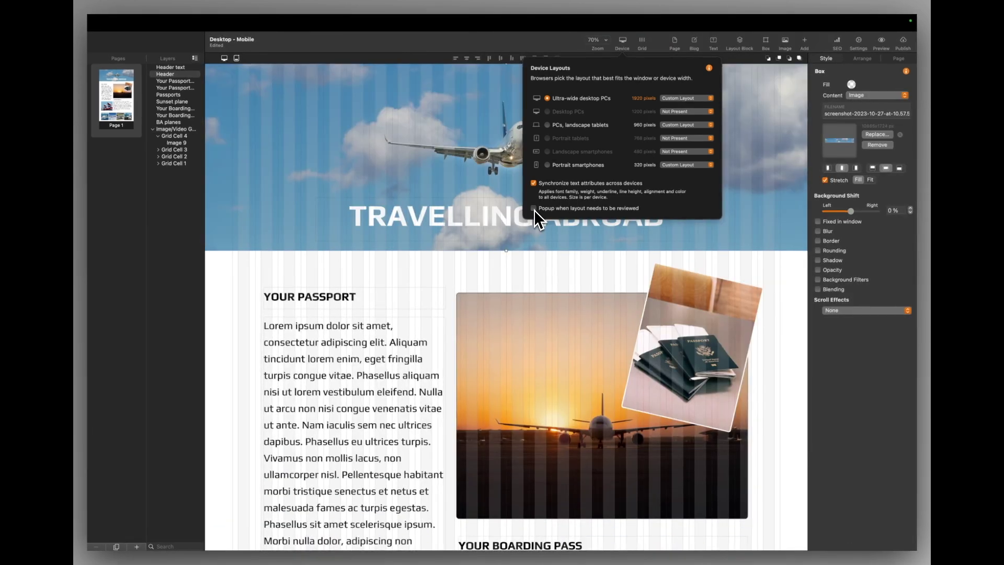
click(534, 208)
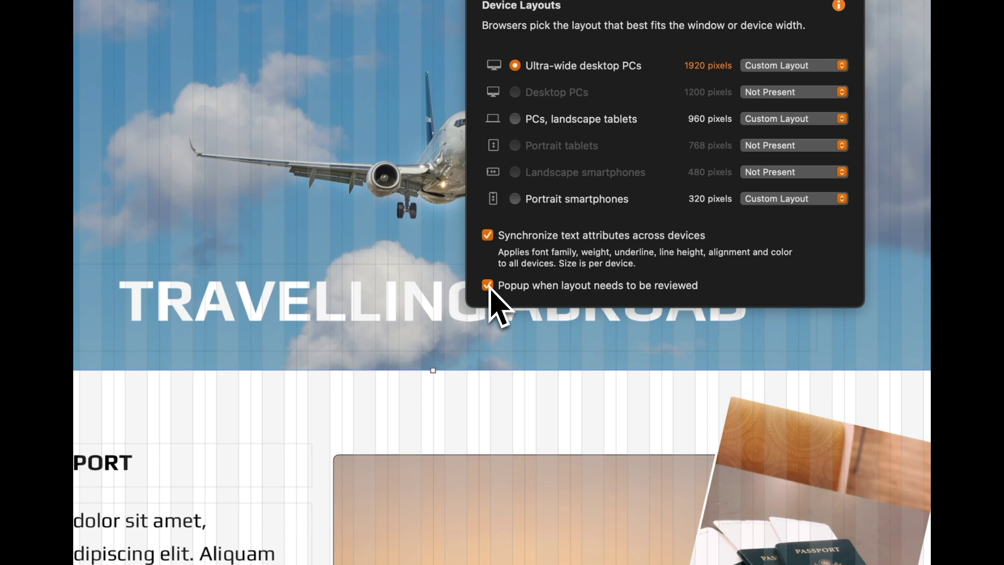
click(488, 285)
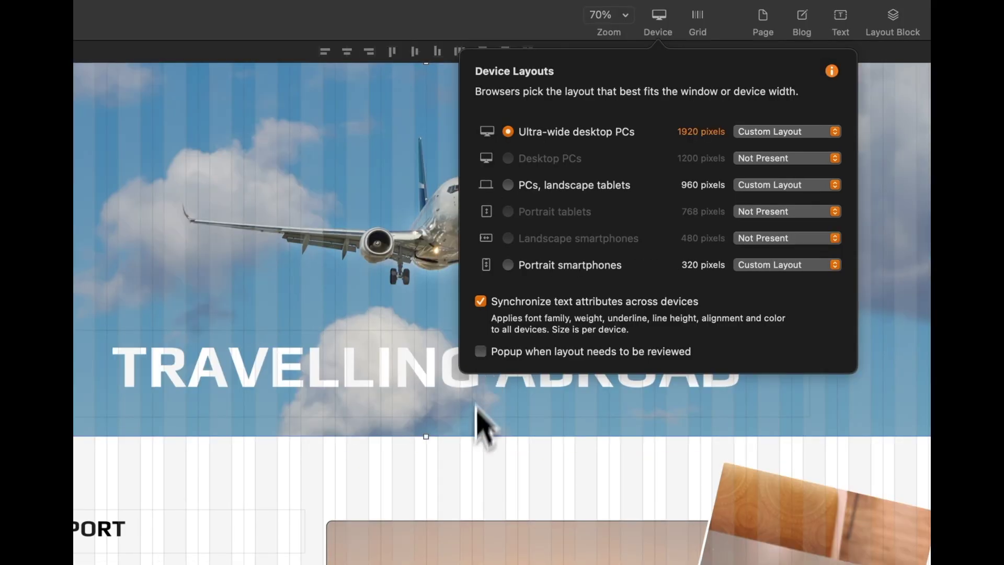
click(471, 429)
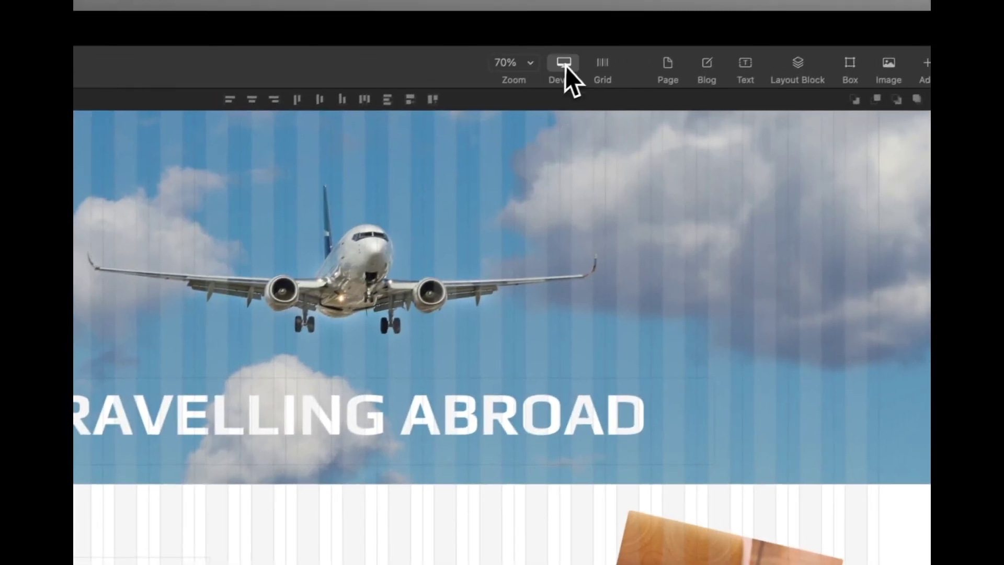
Step: Remove the Ultra-wide desktop PCs and Portrait smartphones devices by setting both layouts to Not Present
click(565, 64)
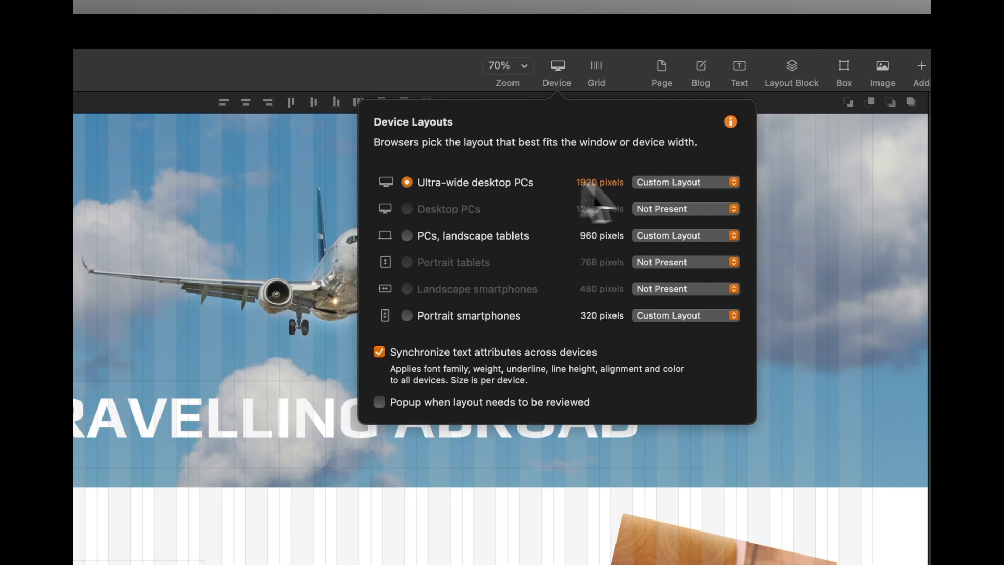
click(669, 183)
click(667, 149)
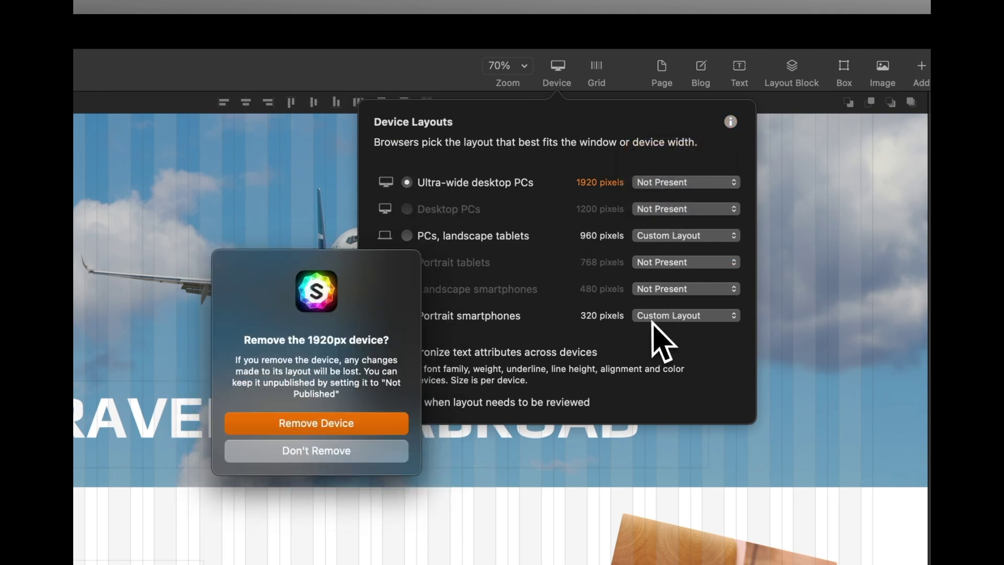
click(335, 421)
click(669, 315)
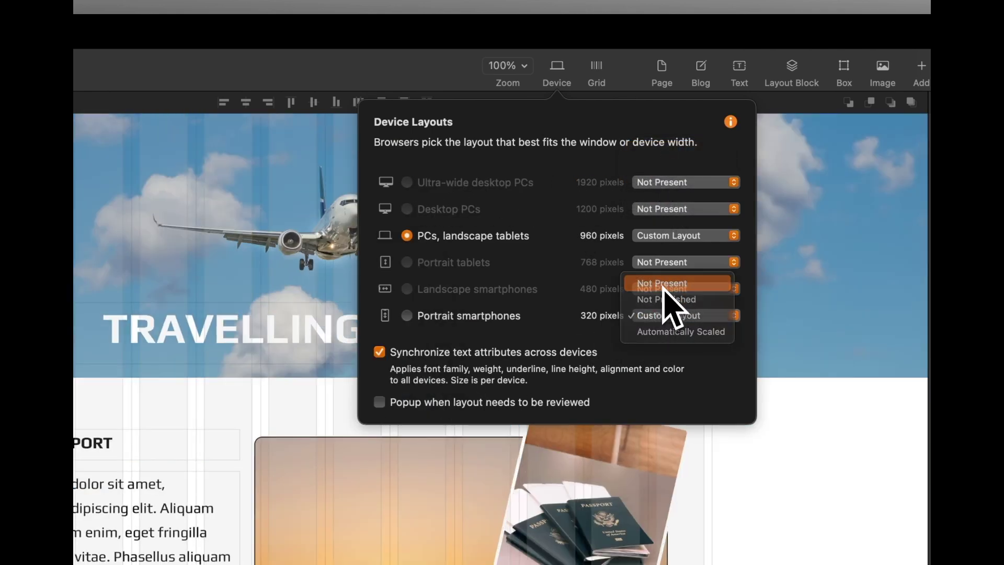
click(662, 283)
click(368, 423)
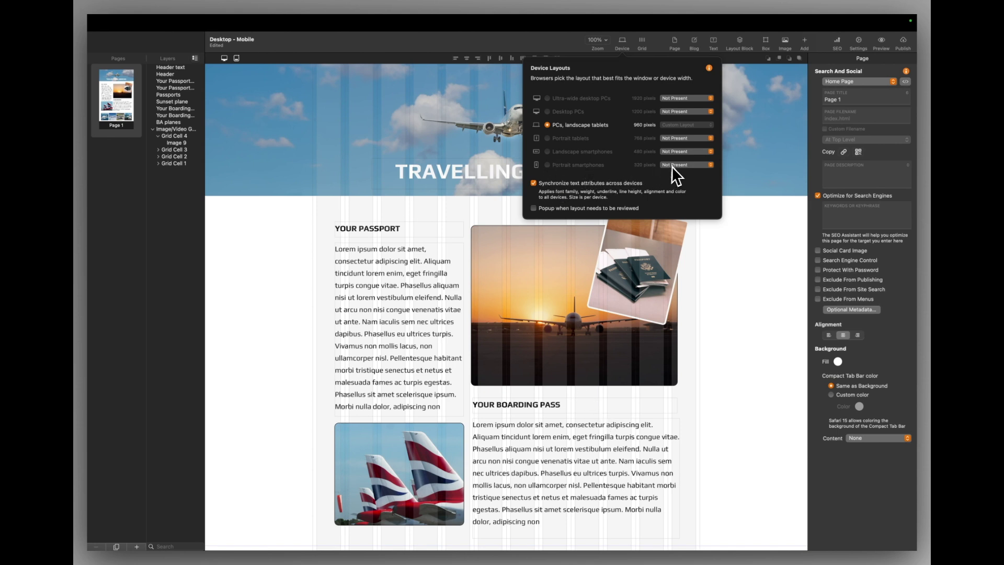
click(605, 441)
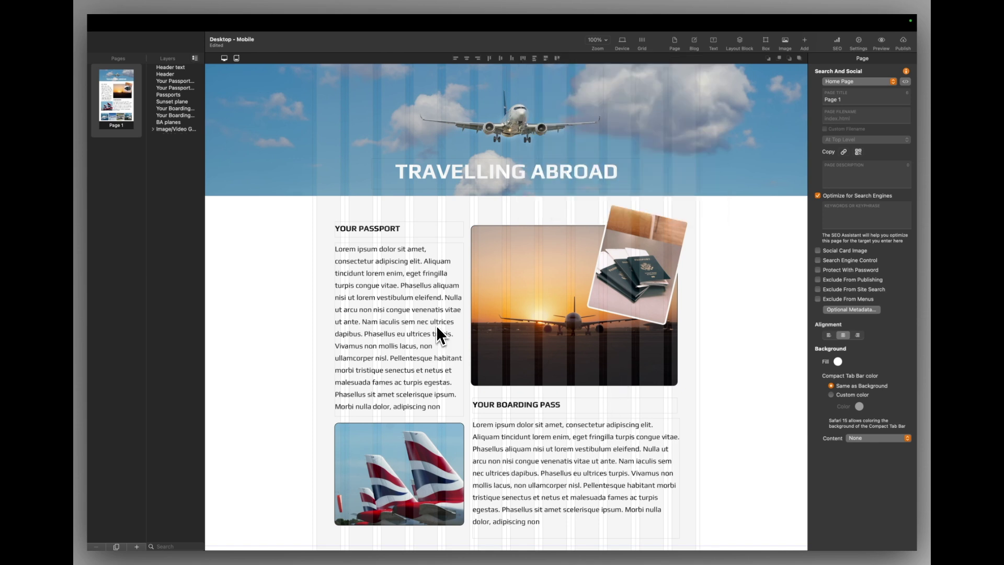